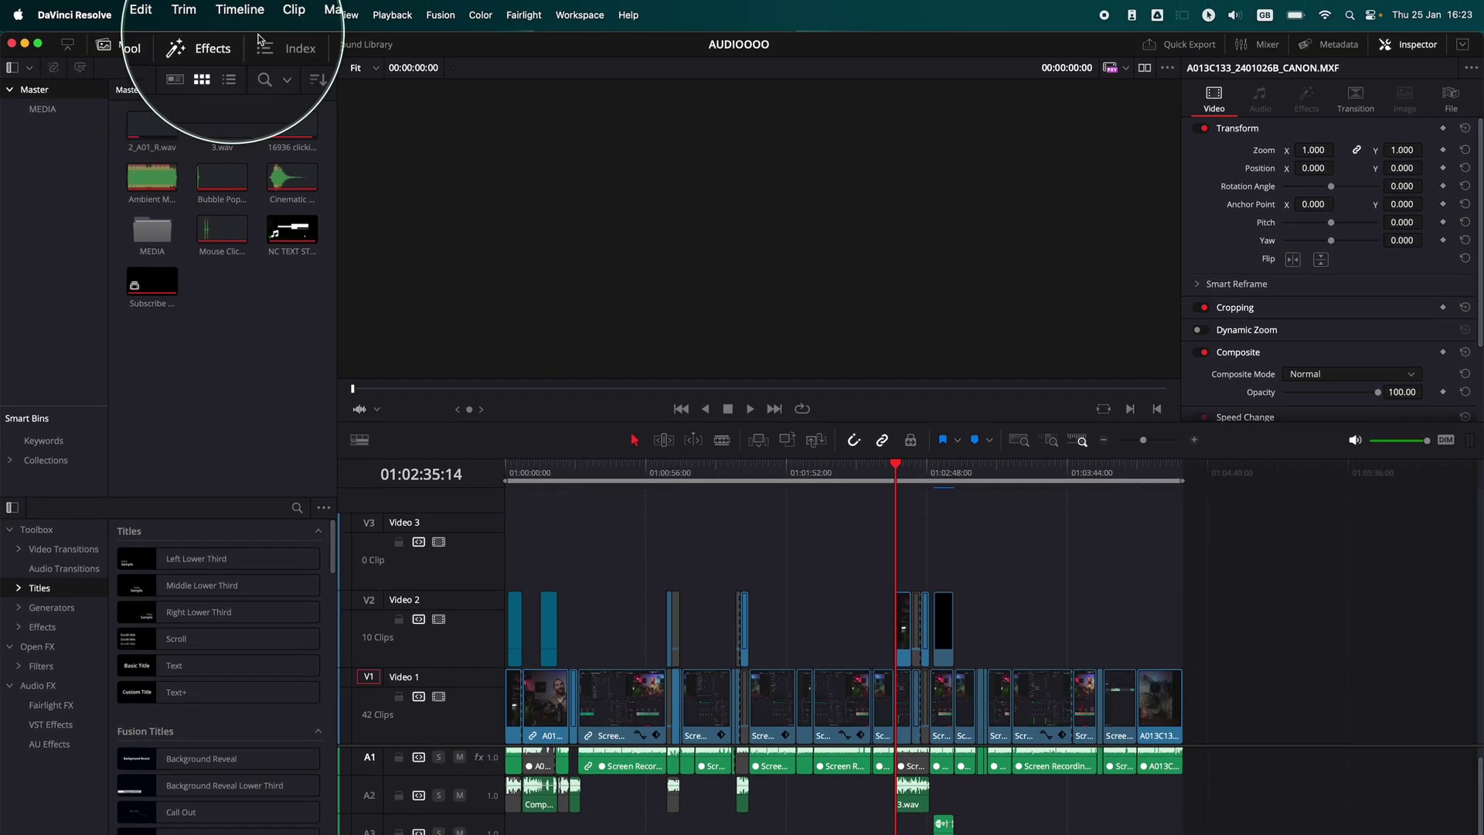
Create subtitles from the timeline audio in English with the Subtitle Default preset, maximum 60 characters per line and Double lines
{"action": "left_click", "coordinate": [239, 15]}
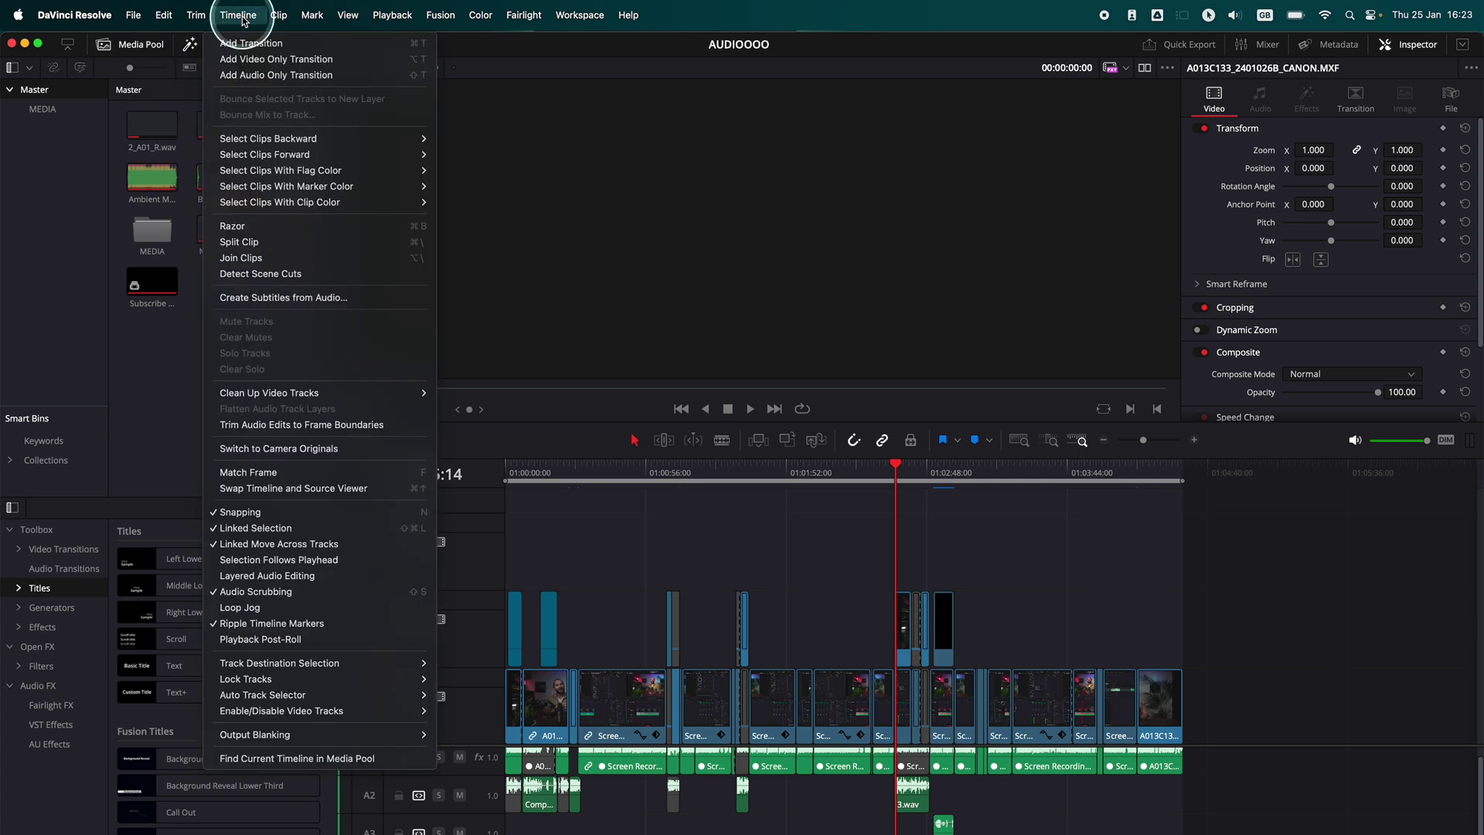
{"action": "left_click", "coordinate": [294, 298]}
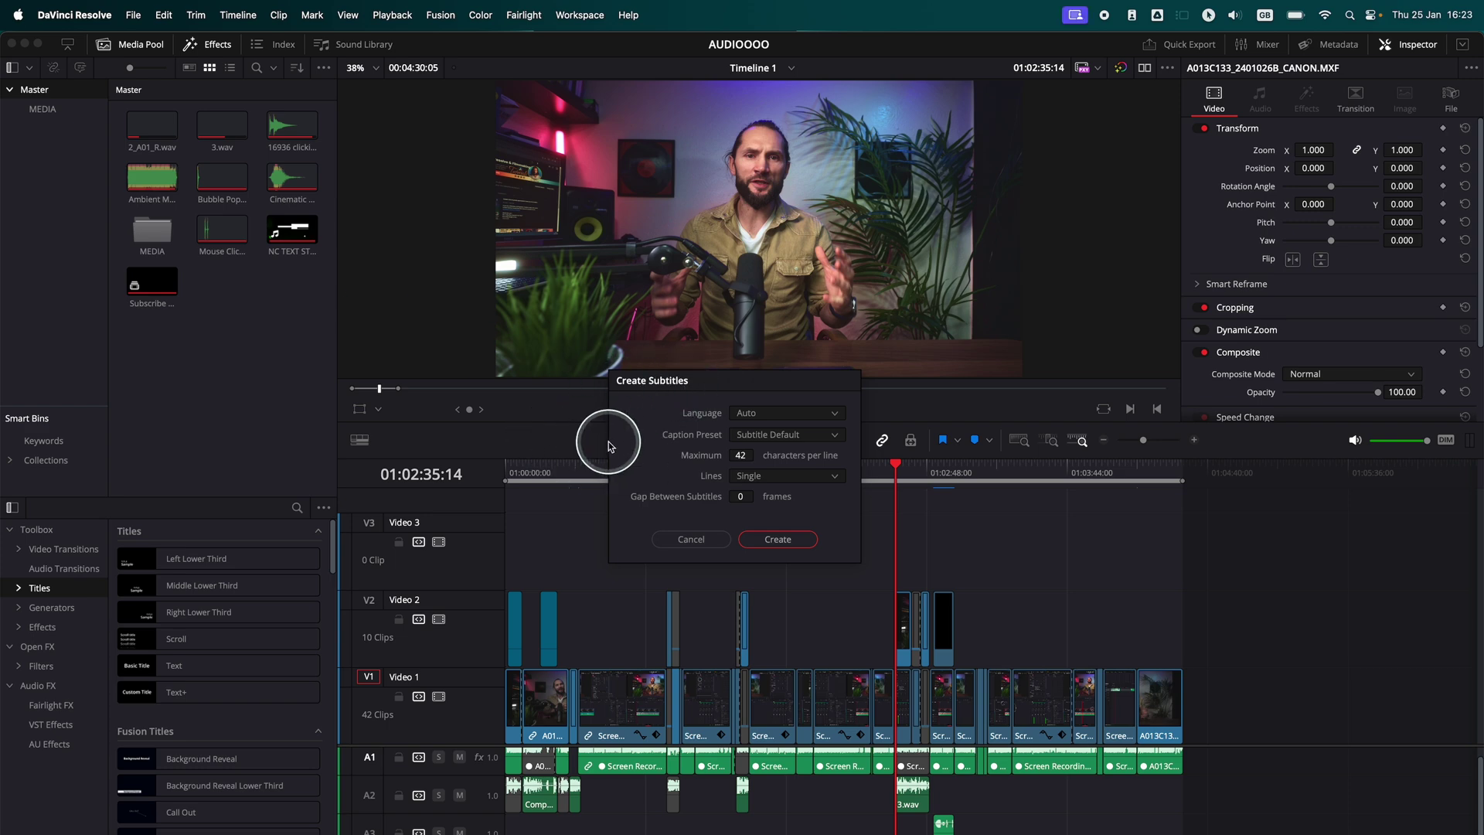
{"action": "left_click", "coordinate": [840, 387]}
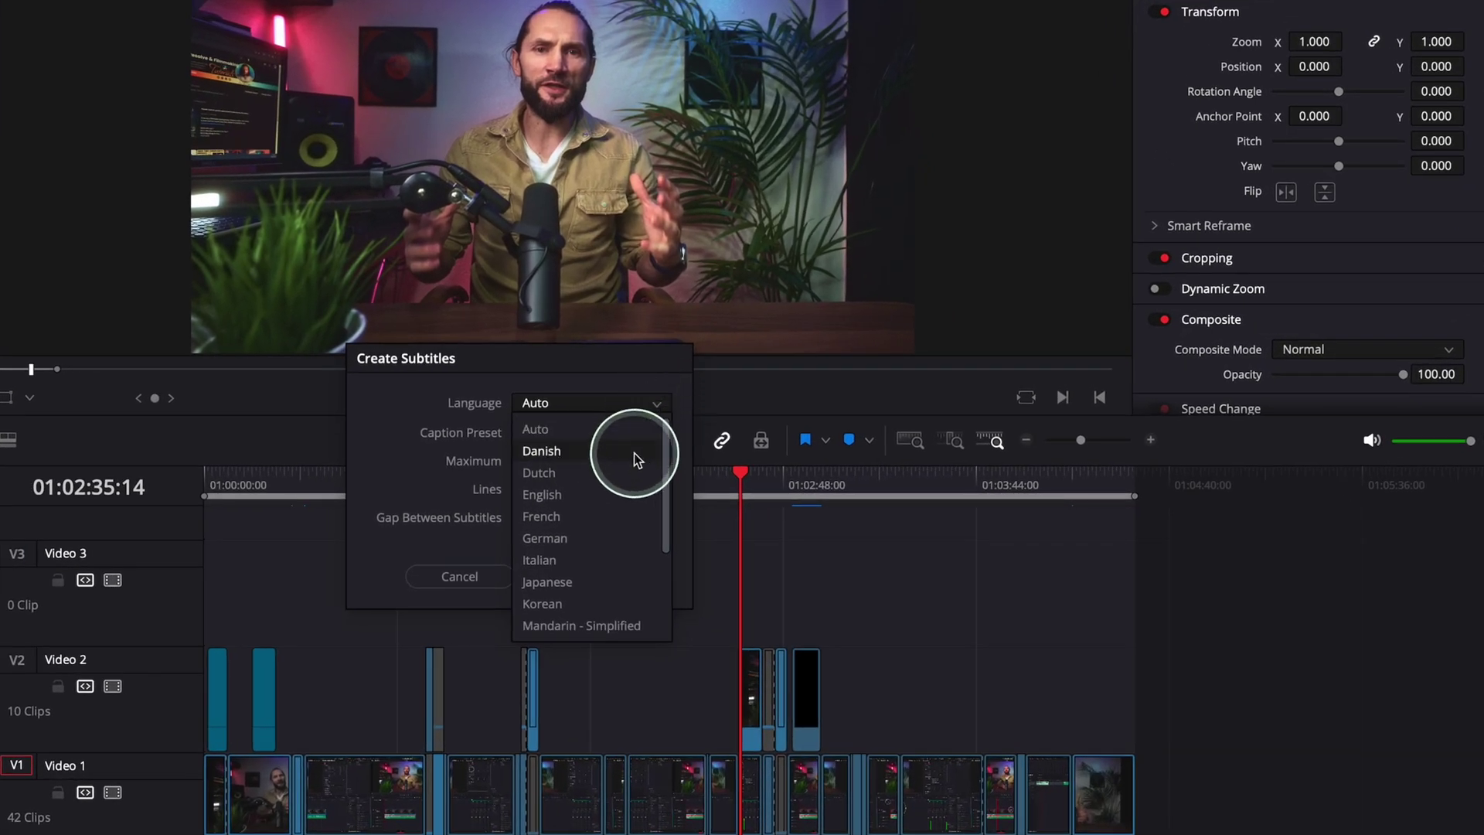
{"action": "left_click", "coordinate": [590, 496]}
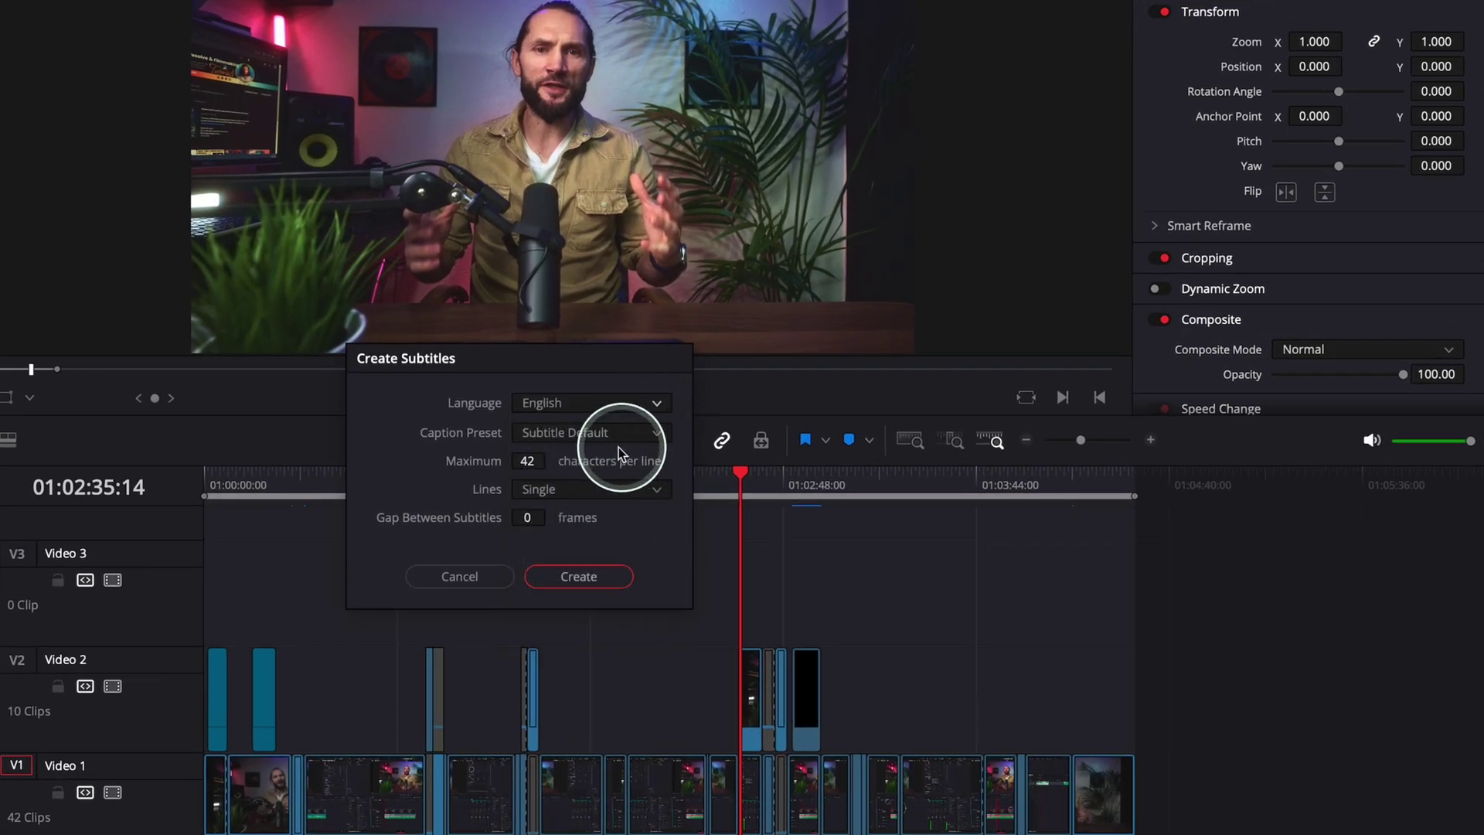
{"action": "left_click", "coordinate": [580, 436]}
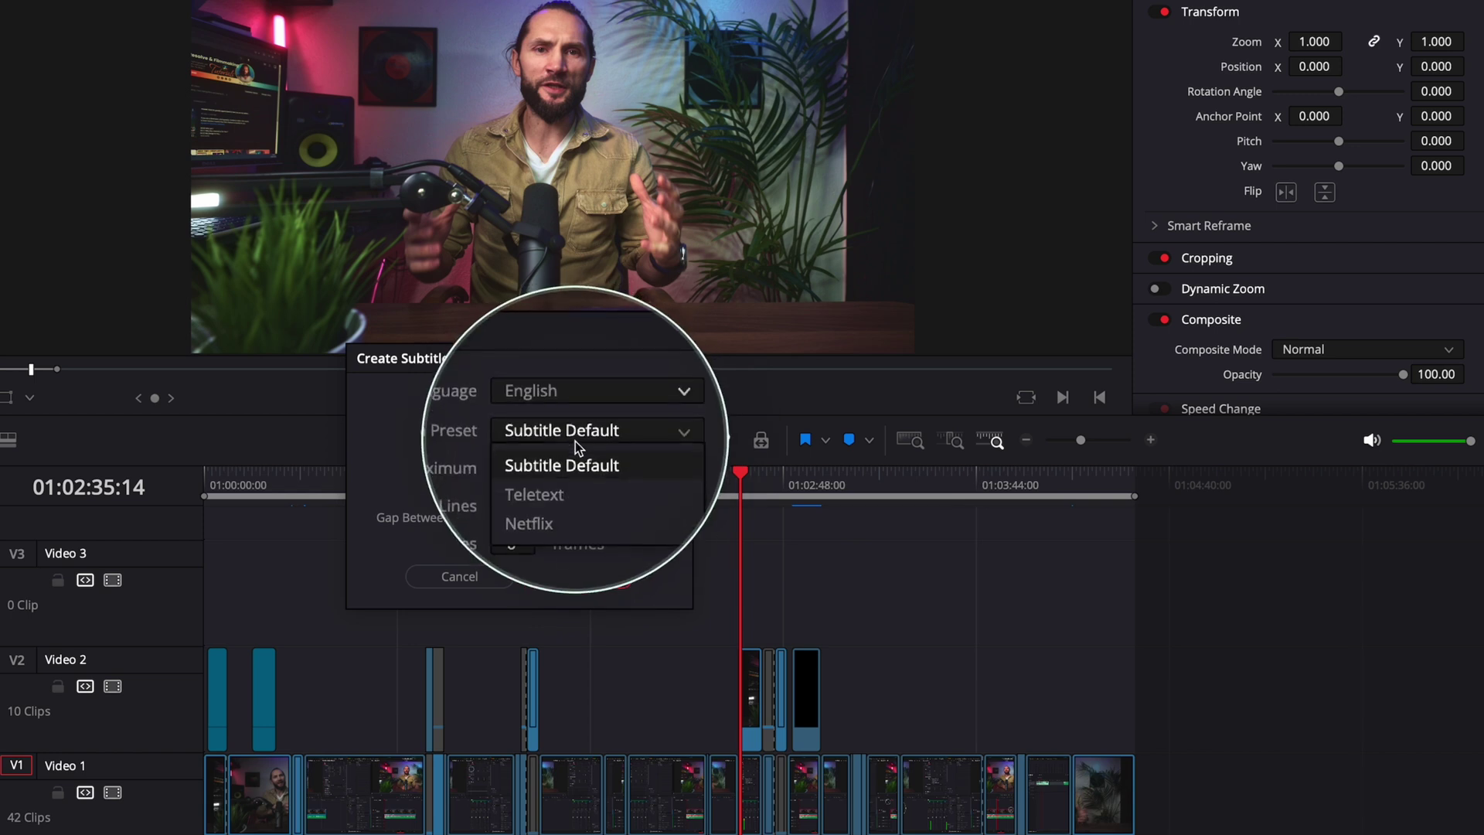
{"action": "left_click", "coordinate": [572, 462]}
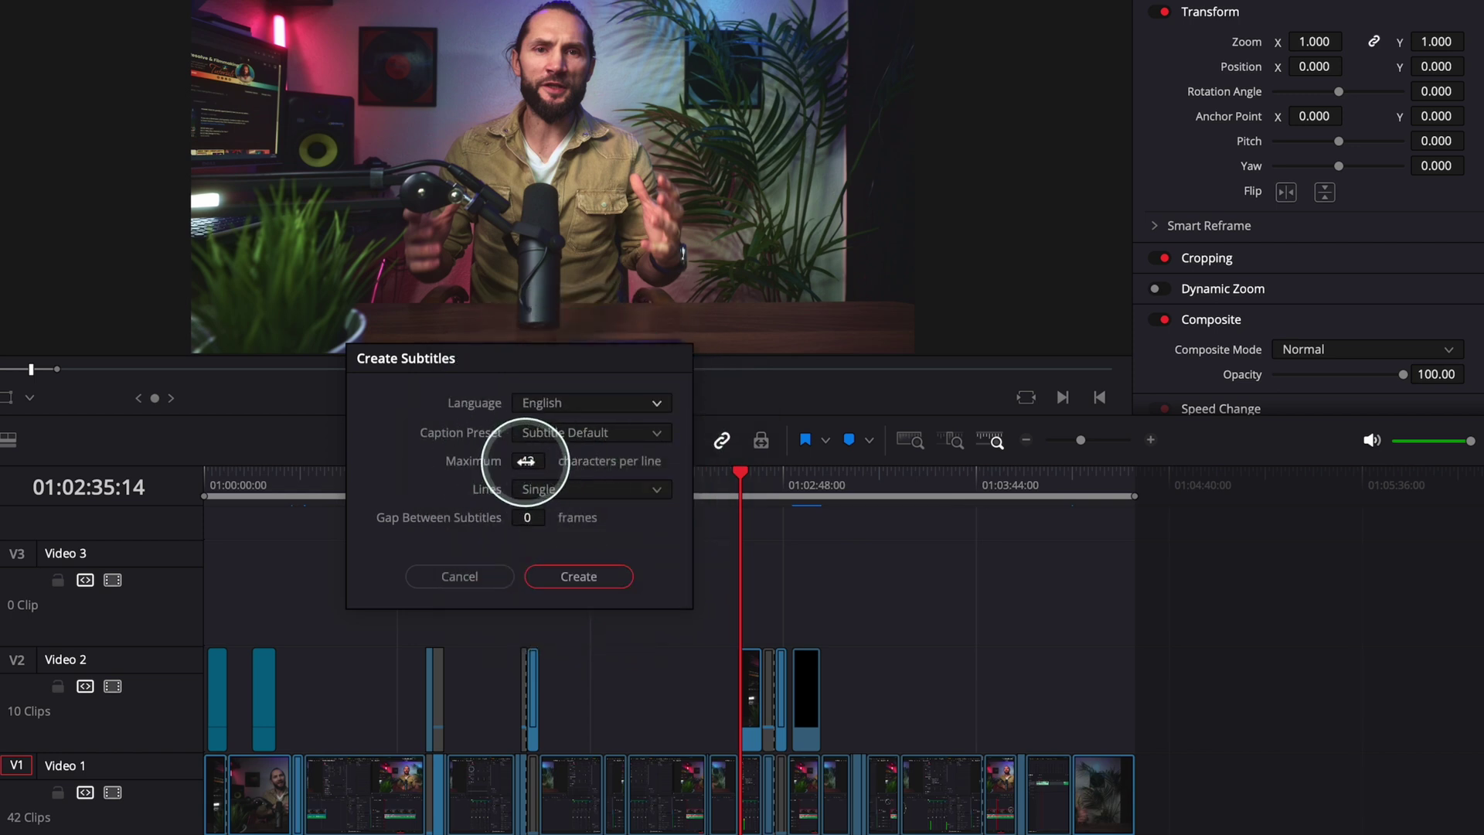
{"action": "left_click_drag", "start_coordinate": [524, 461], "coordinate": [589, 461]}
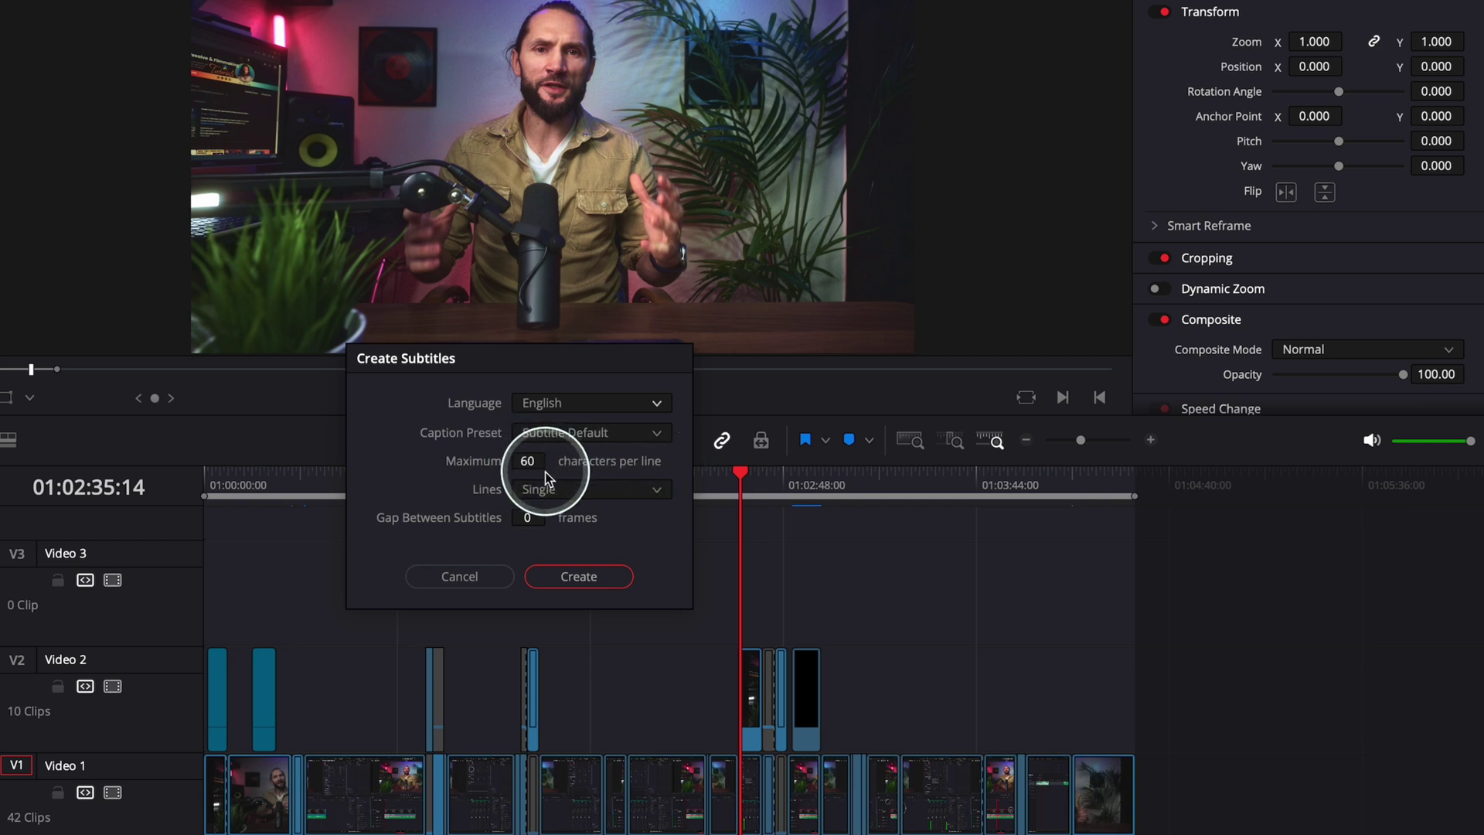
{"action": "left_click", "coordinate": [544, 491]}
{"action": "left_click", "coordinate": [547, 523]}
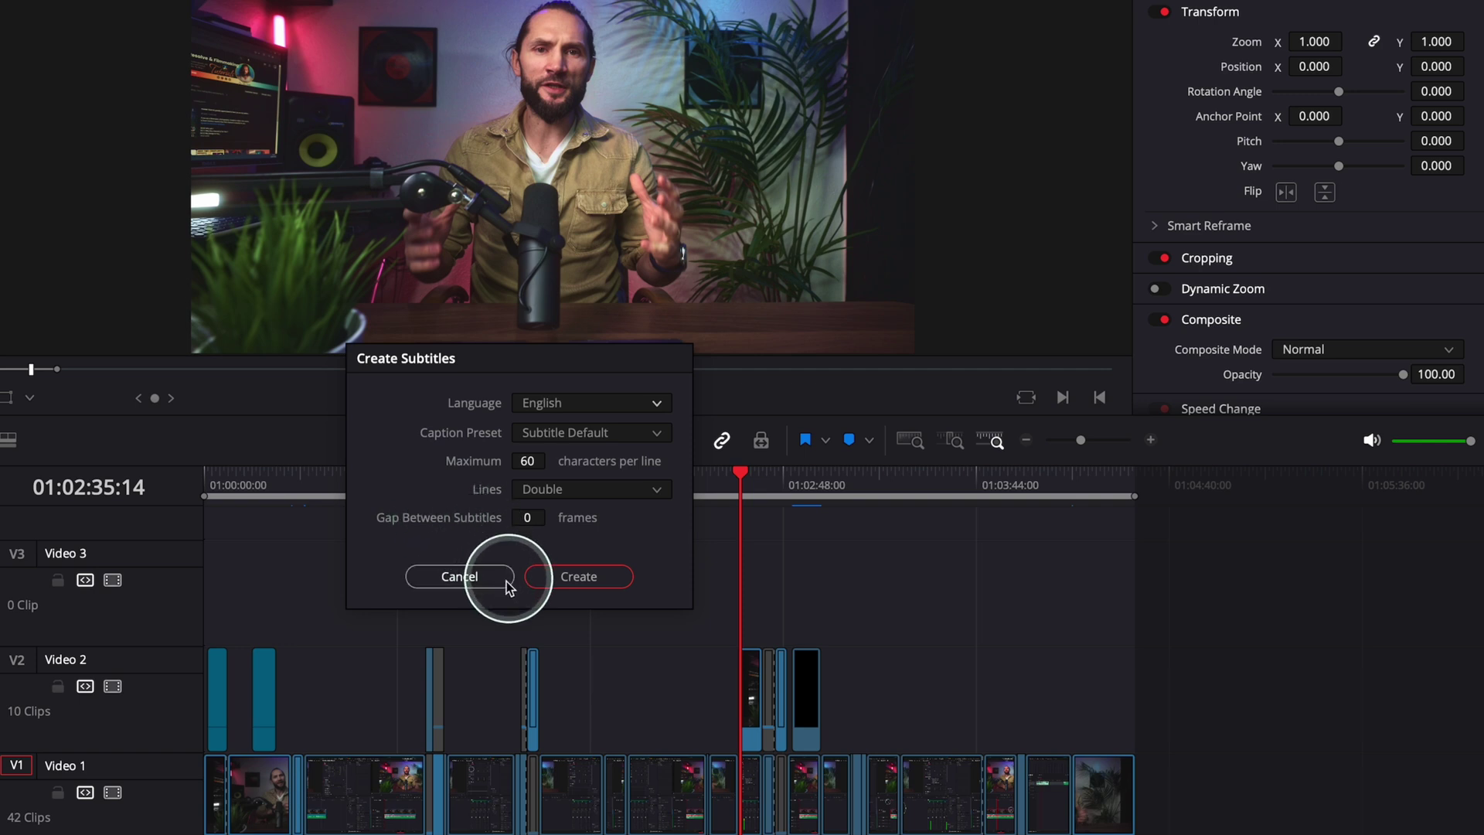
{"action": "left_click", "coordinate": [587, 576]}
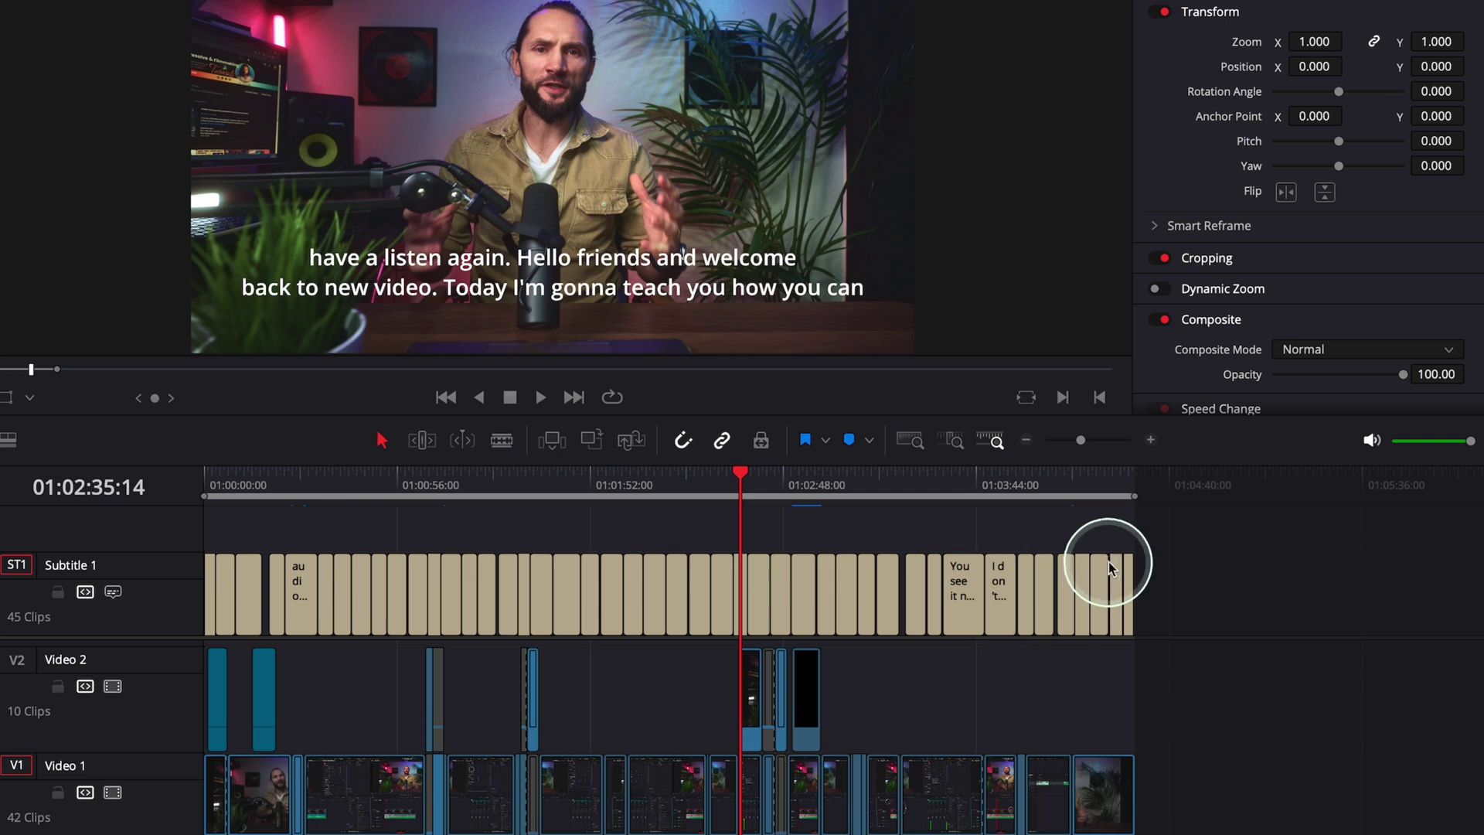
Move the playhead to the timeline start and rename the subtitle track to ENGLISH Subtitles
{"action": "left_click", "coordinate": [873, 488]}
{"action": "left_click_drag", "start_coordinate": [871, 497], "coordinate": [146, 497]}
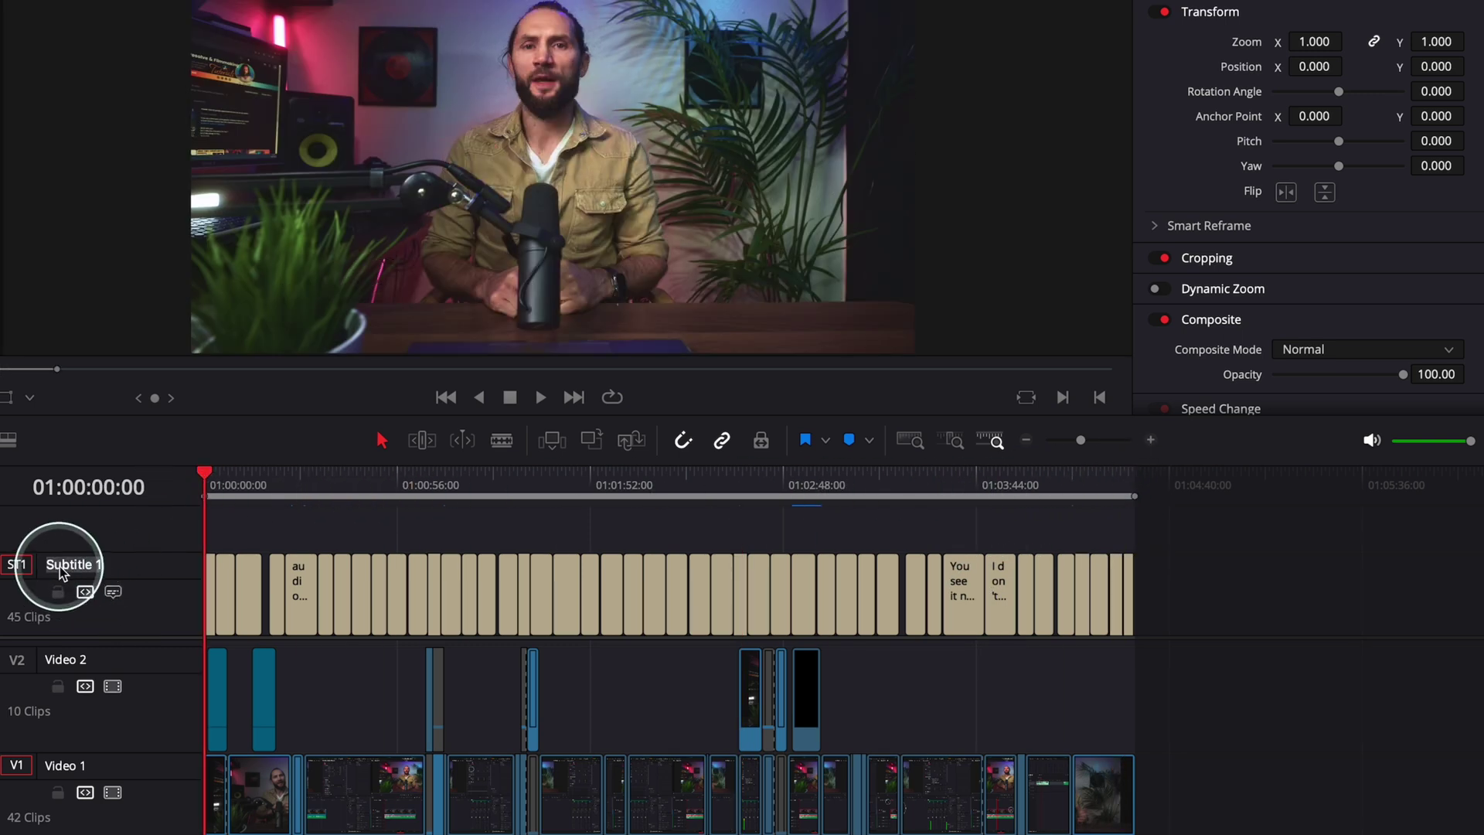
{"action": "double_click", "coordinate": [85, 570]}
{"action": "type", "text": "ENGLISH"}
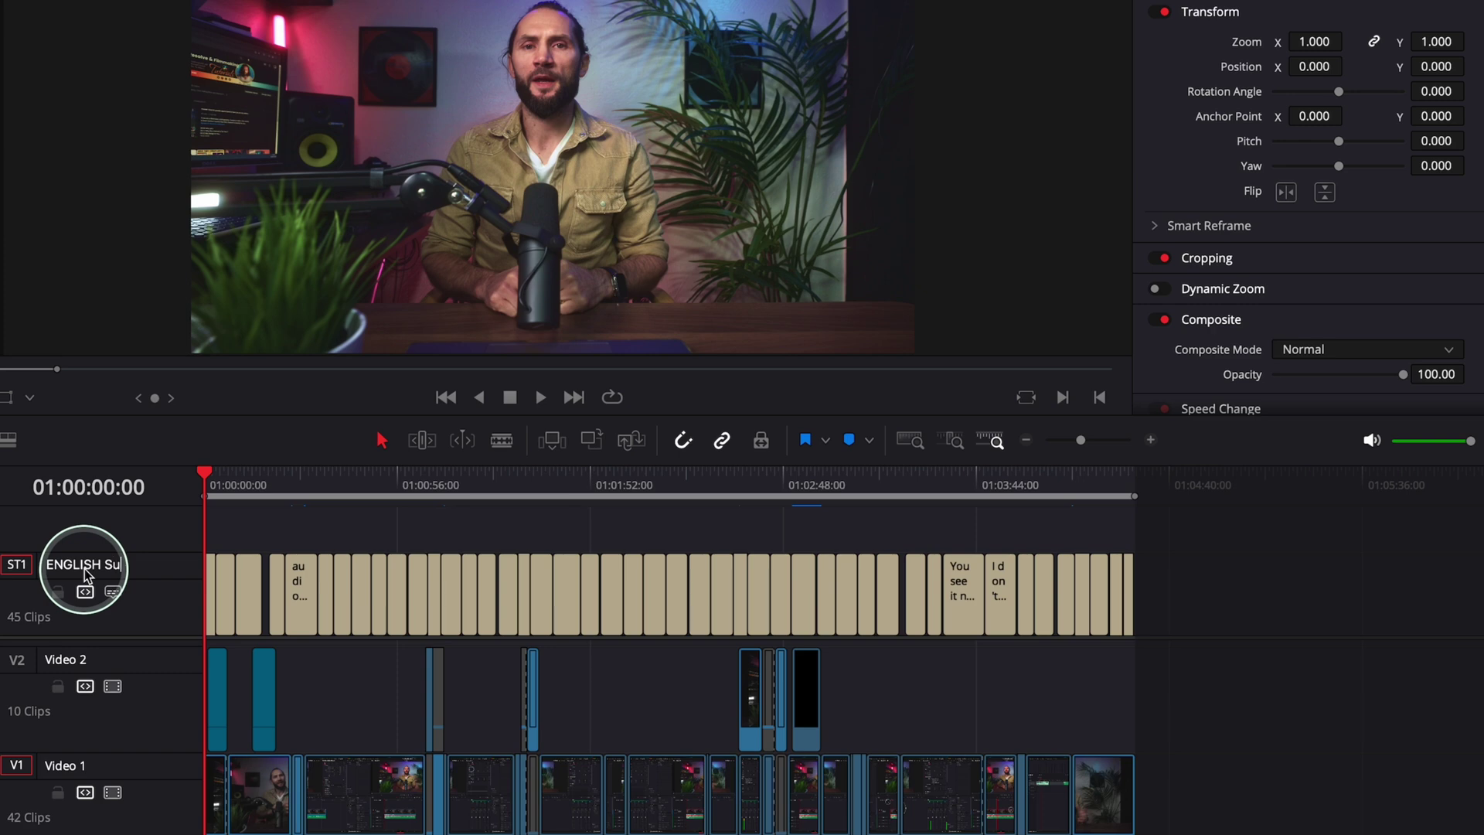
Review the generated captions by selecting the fourth one, scrubbing the timeline, and examining the caption list and track style settings
{"action": "left_click", "coordinate": [277, 593]}
{"action": "left_click_drag", "start_coordinate": [331, 475], "coordinate": [554, 475]}
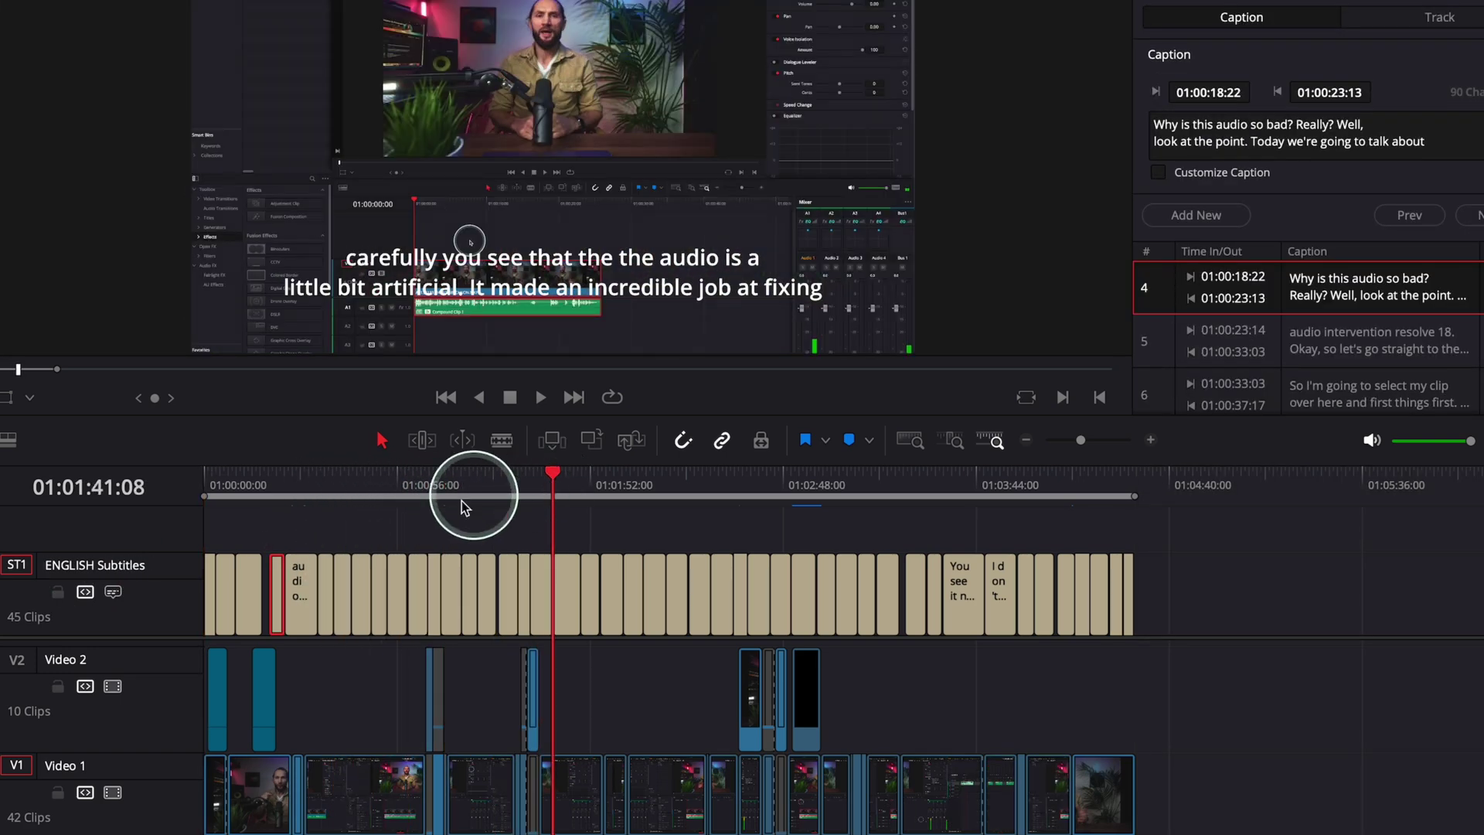
{"action": "scroll", "coordinate": [1360, 309], "scroll_direction": "down", "scroll_amount": 4}
{"action": "scroll", "coordinate": [1360, 309], "scroll_direction": "up", "scroll_amount": 8}
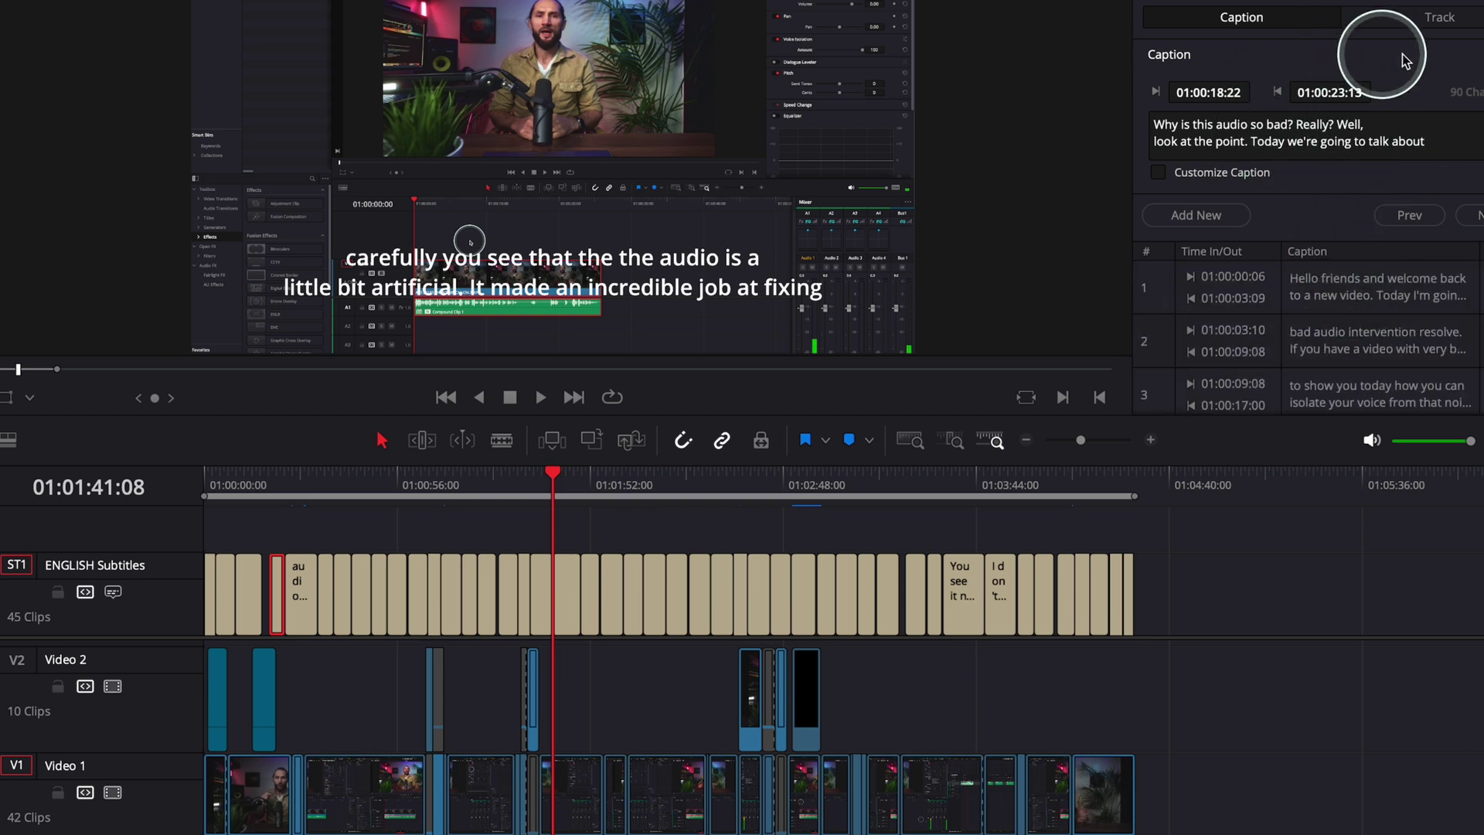
{"action": "left_click", "coordinate": [1455, 19]}
{"action": "scroll", "coordinate": [1324, 189], "scroll_direction": "down", "scroll_amount": 2}
{"action": "scroll", "coordinate": [1313, 116], "scroll_direction": "up", "scroll_amount": 2}
{"action": "left_click", "coordinate": [1275, 21]}
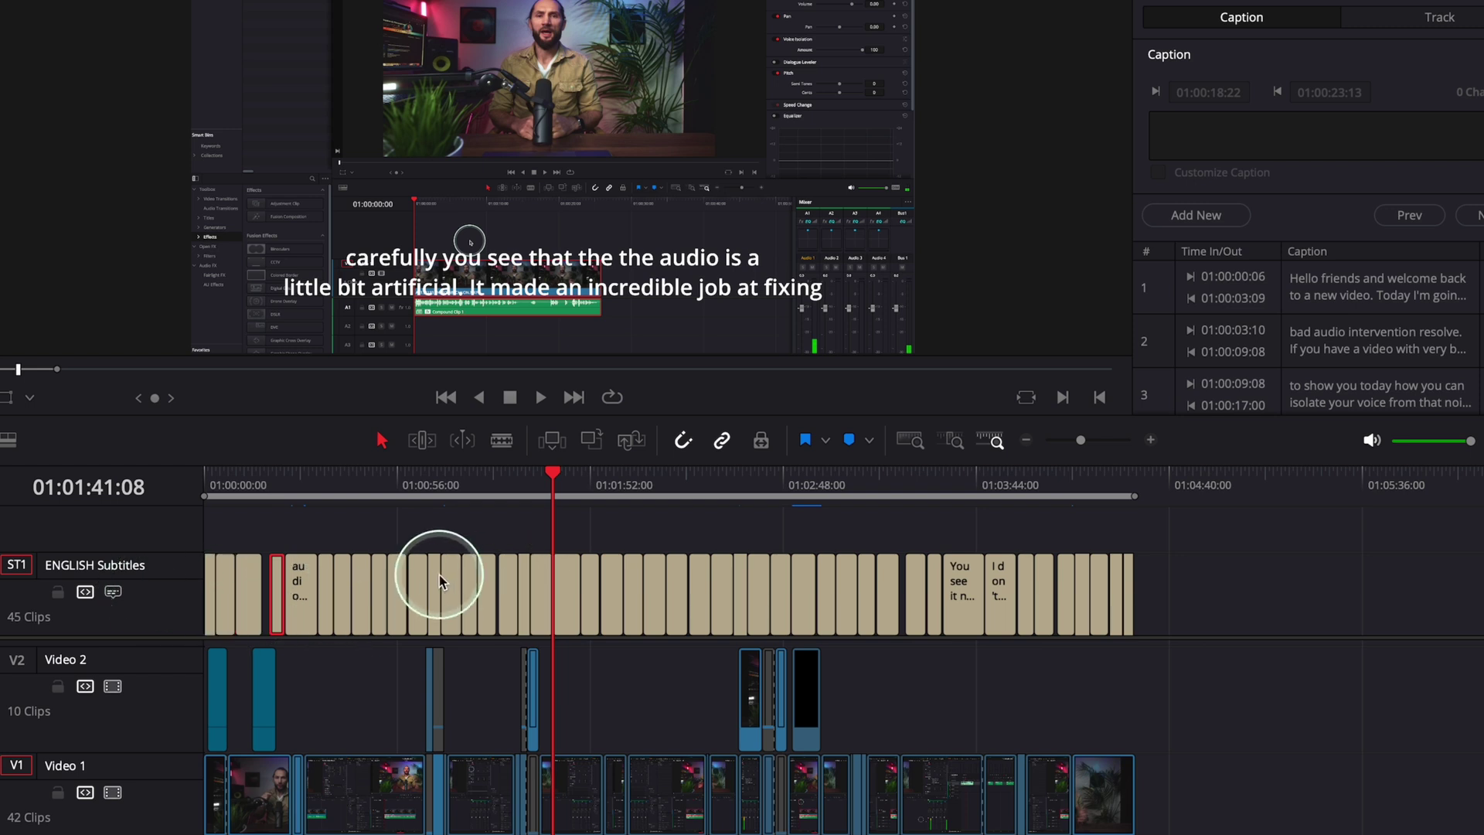
Export the ENGLISH Subtitles track to the SUBTITLES folder as ENGLISH Subtitles, using the Subtitle Files Without Formatting type
{"action": "left_click_drag", "start_coordinate": [178, 635], "coordinate": [174, 705]}
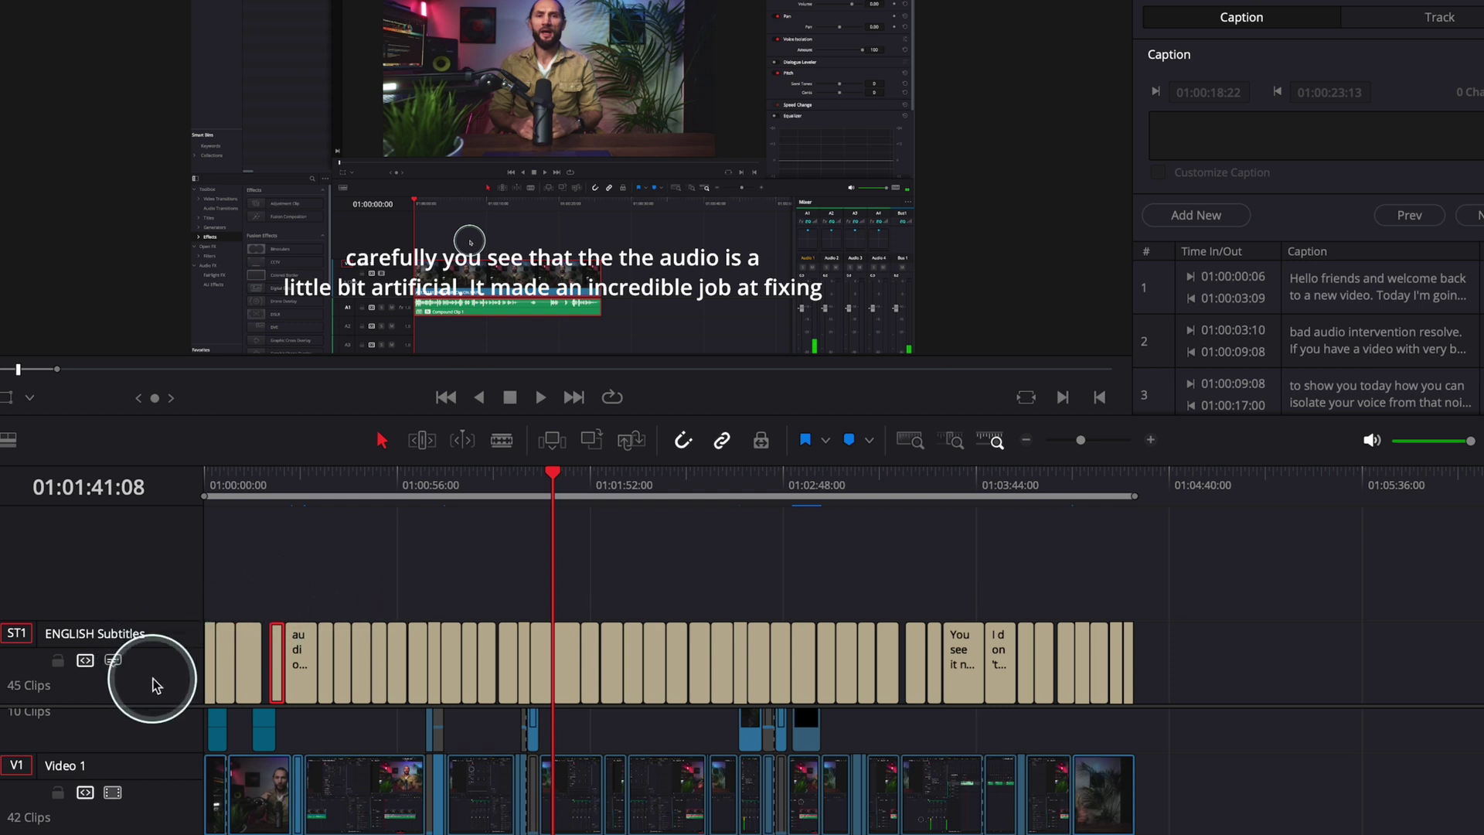
{"action": "right_click", "coordinate": [162, 638]}
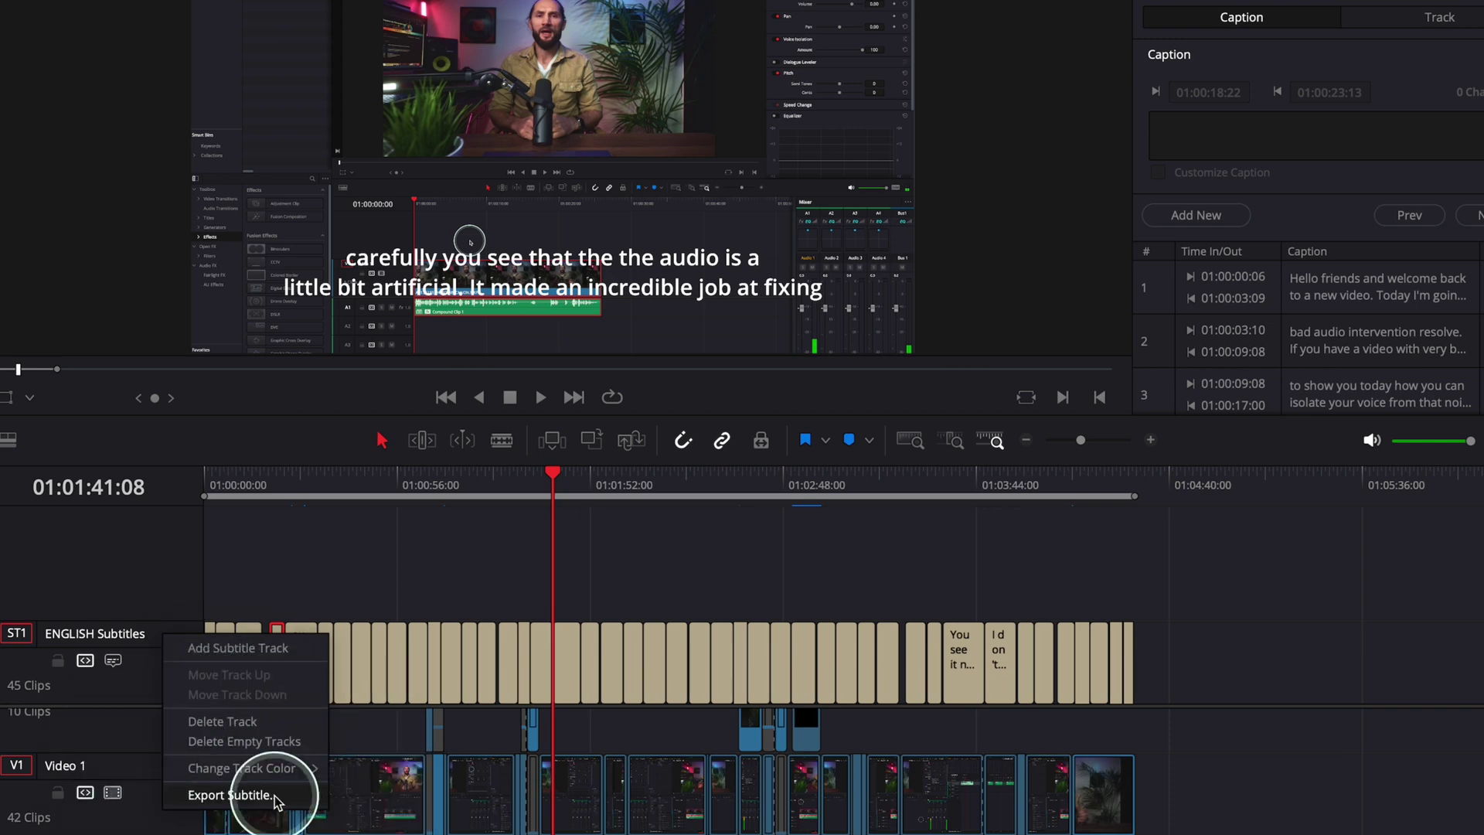
{"action": "left_click", "coordinate": [232, 794]}
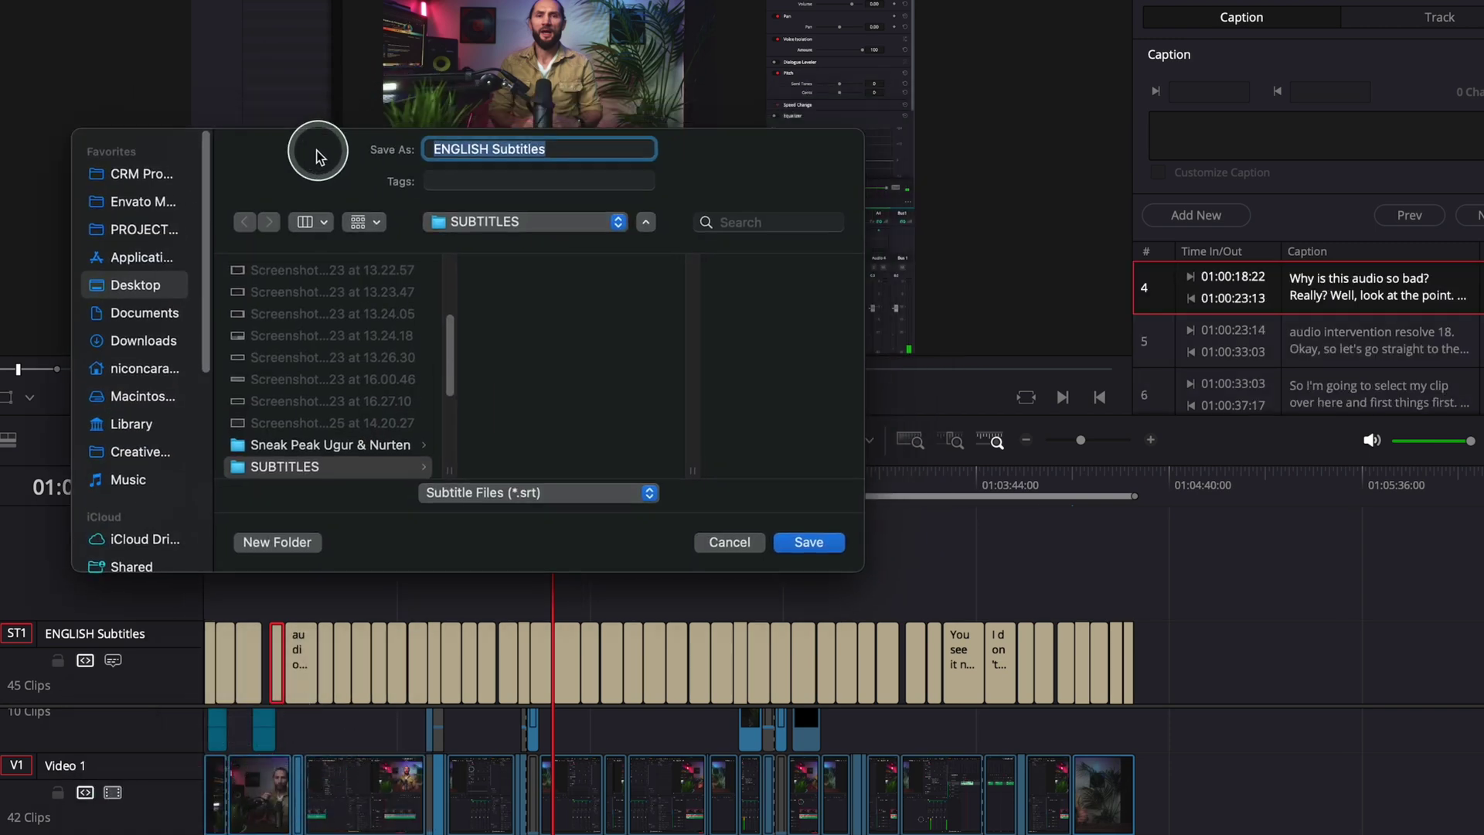
{"action": "left_click_drag", "start_coordinate": [316, 157], "coordinate": [282, 173]}
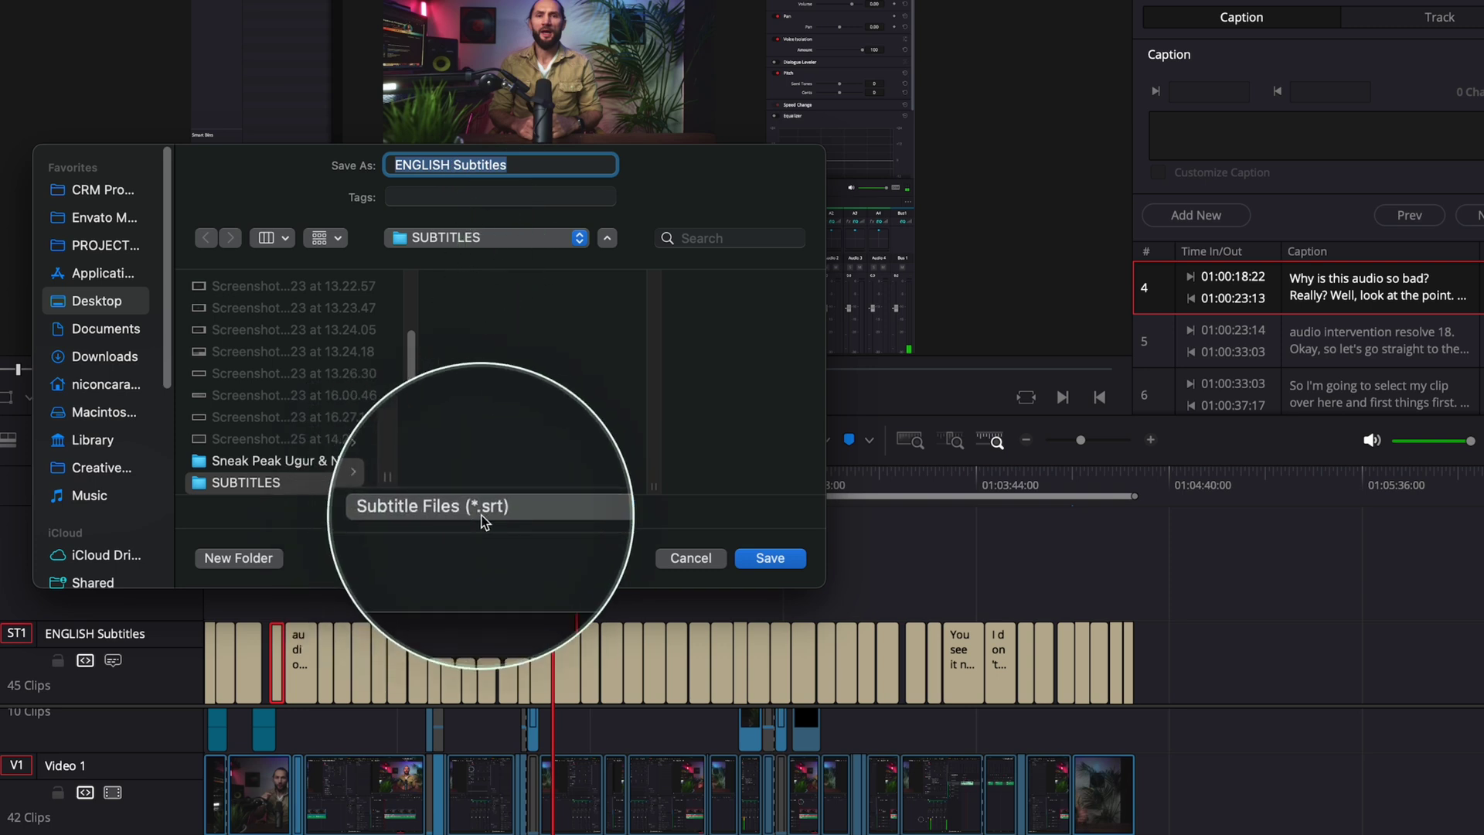
{"action": "left_click", "coordinate": [484, 509]}
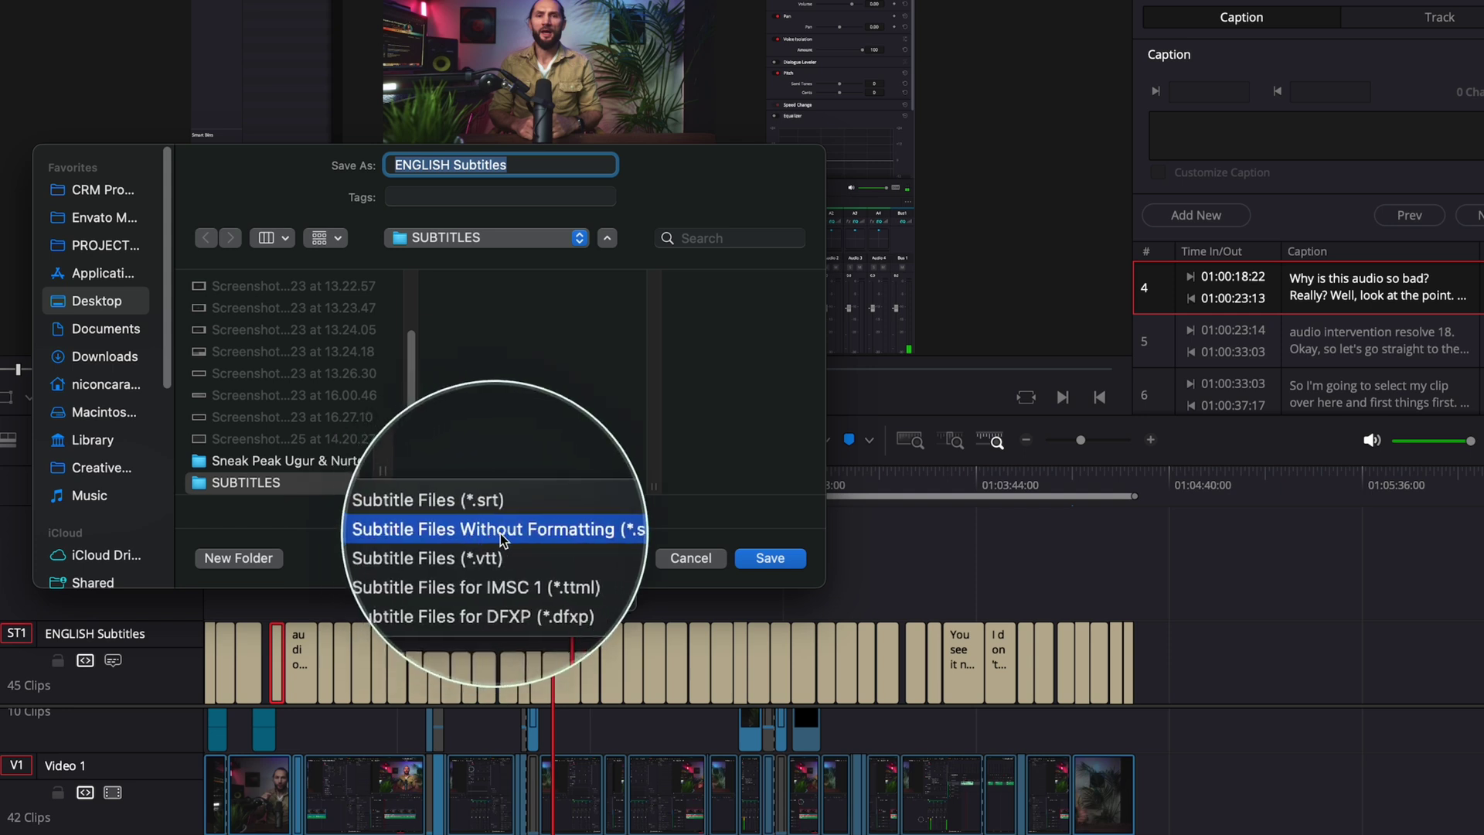
{"action": "left_click", "coordinate": [580, 532]}
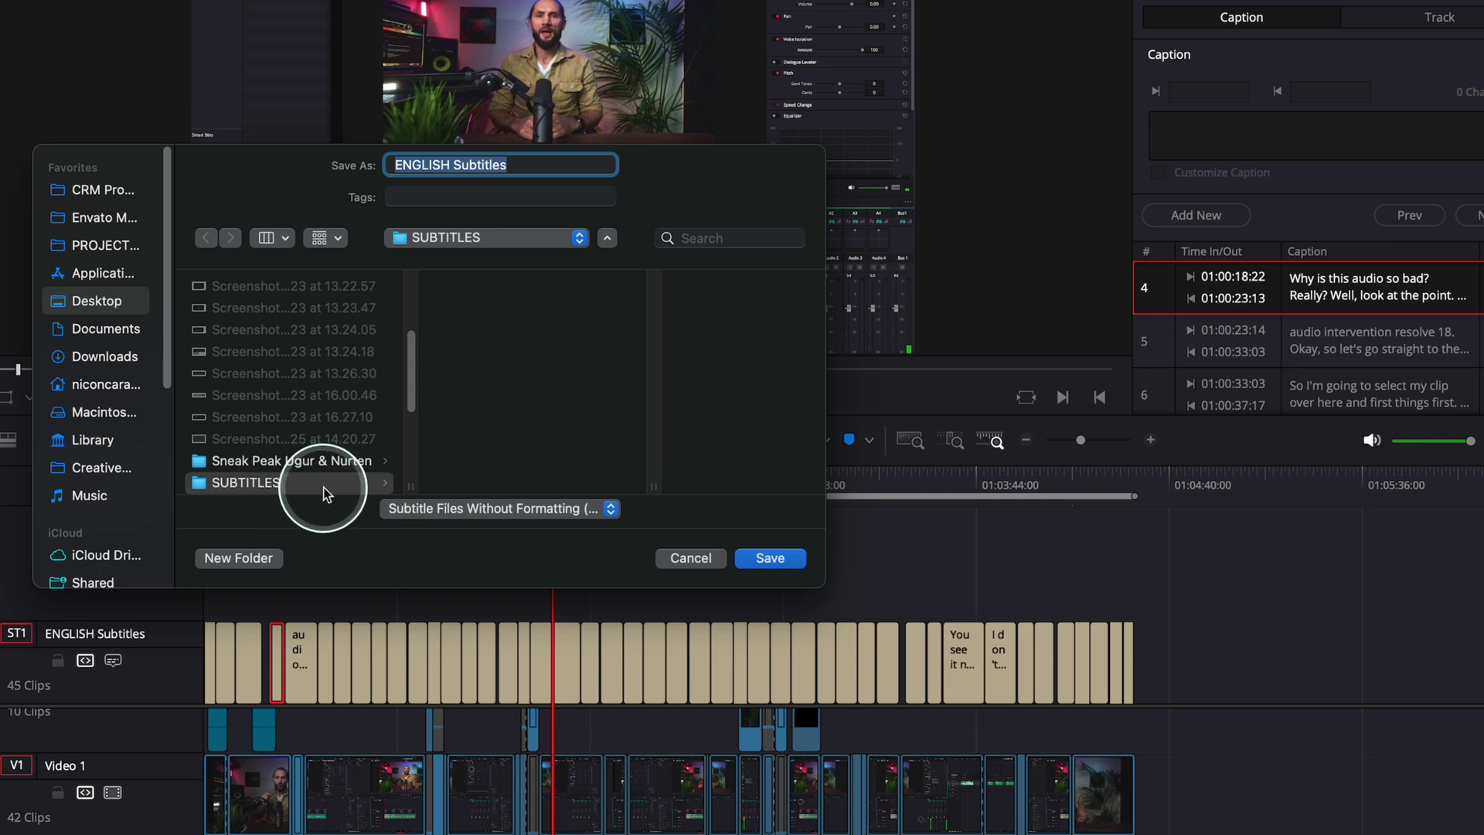
{"action": "left_click", "coordinate": [764, 562]}
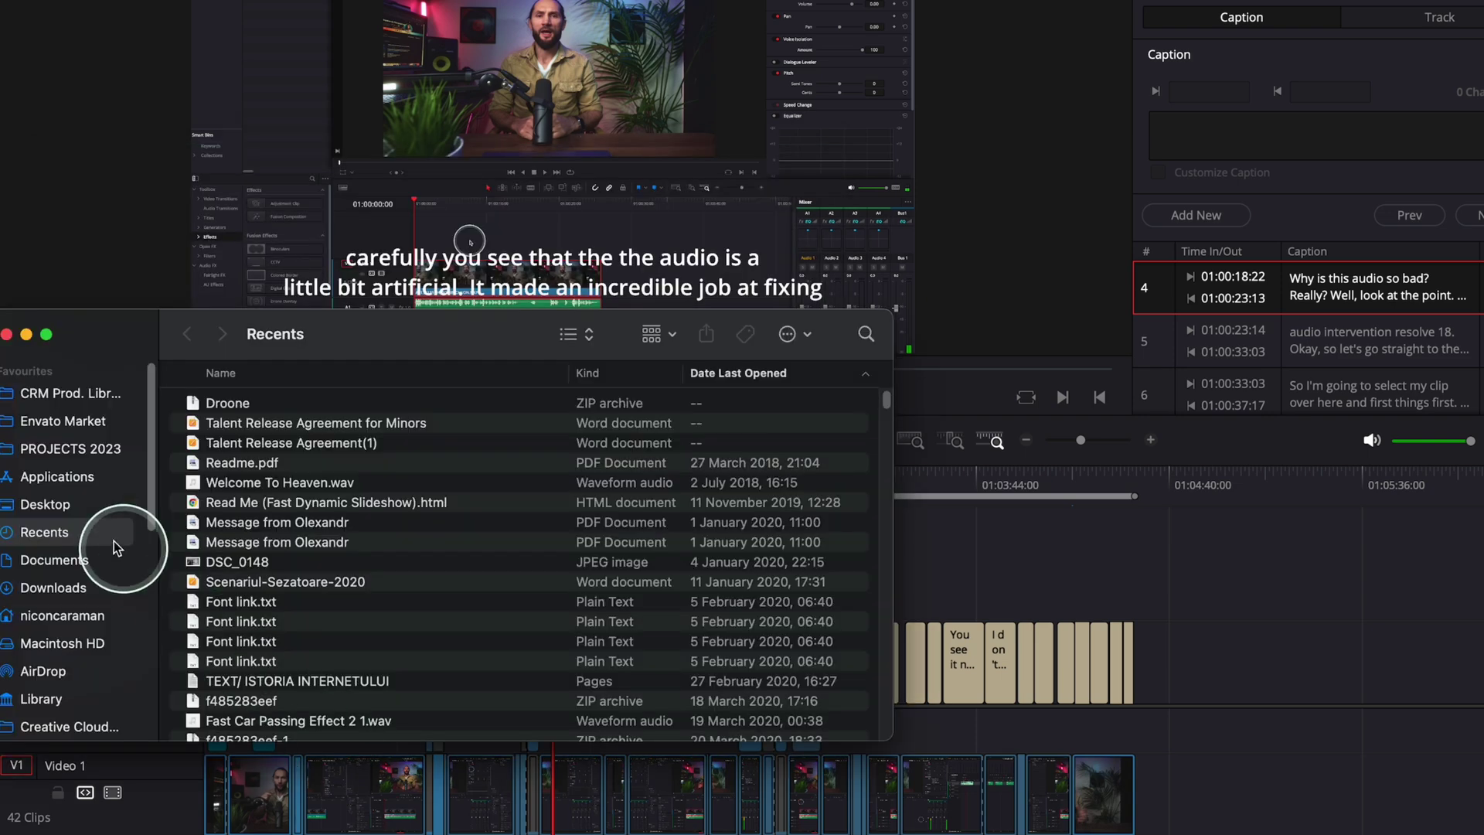
Find ENGLISH Subtitles.srt in the SUBTITLES folder on the Desktop and open it with TextEdit
{"action": "left_click", "coordinate": [62, 504]}
{"action": "double_click", "coordinate": [237, 405]}
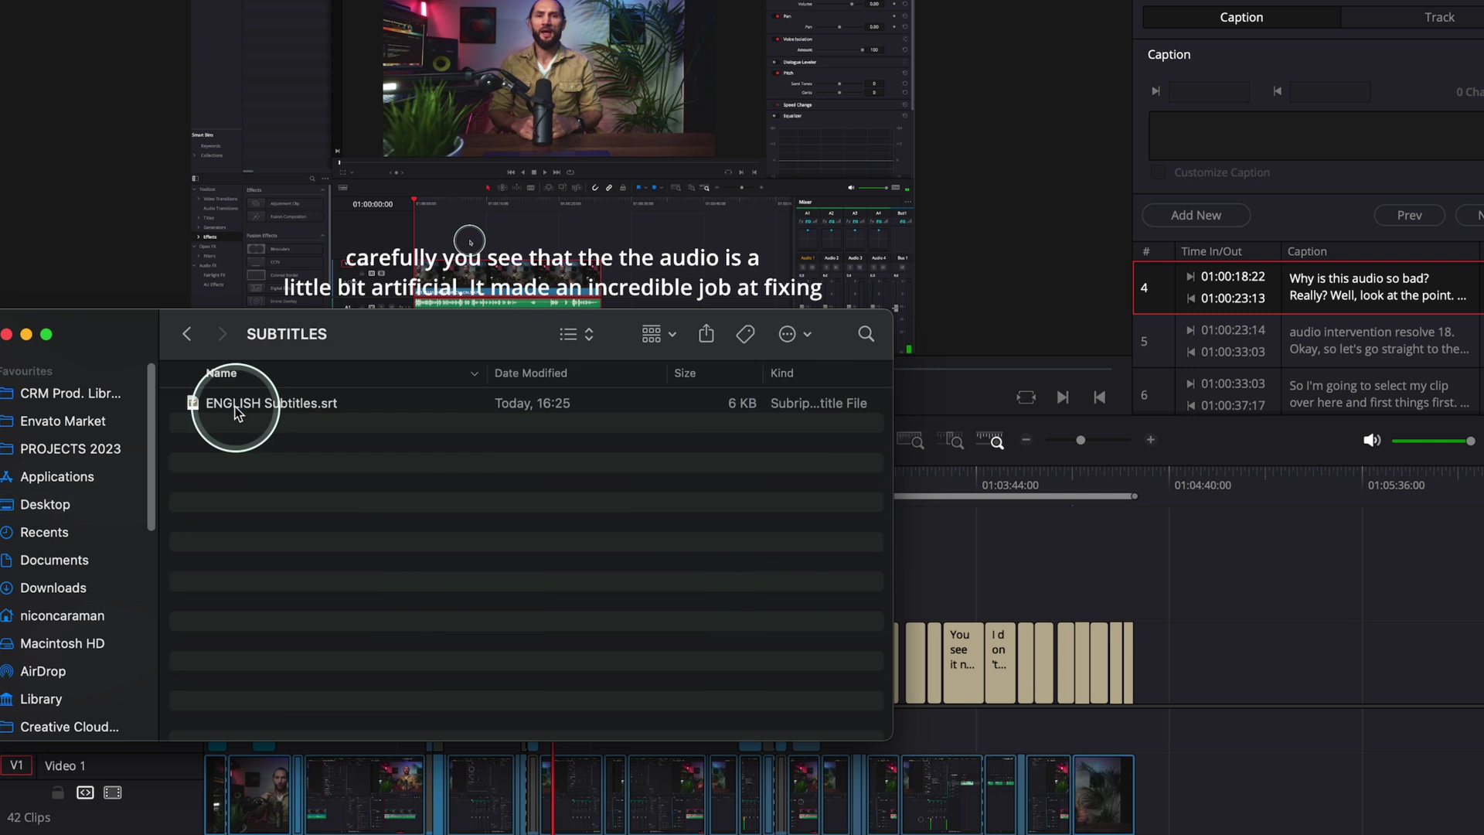
{"action": "left_click", "coordinate": [272, 406]}
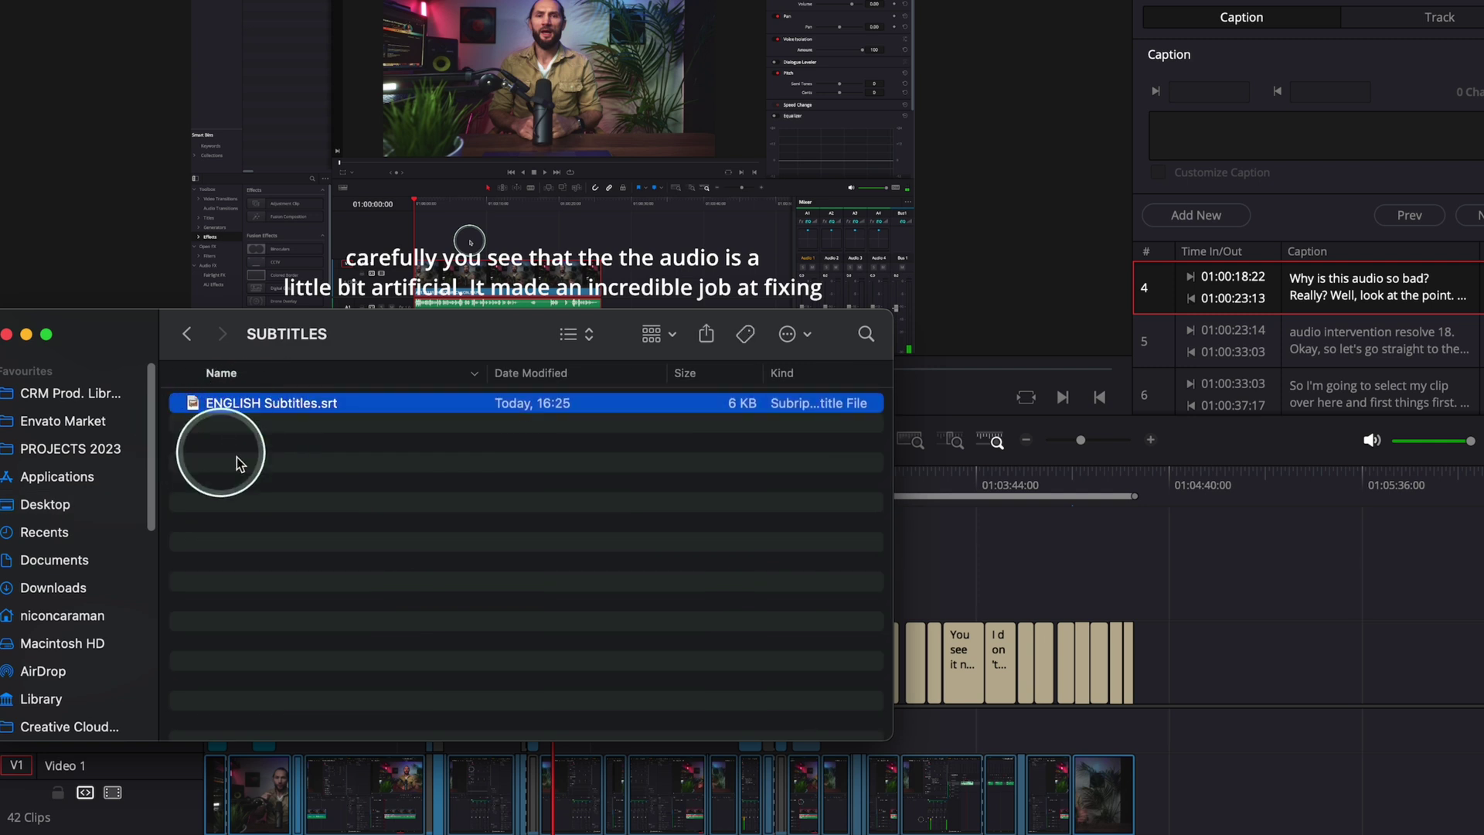
{"action": "right_click", "coordinate": [259, 410]}
{"action": "mouse_move", "coordinate": [321, 437]}
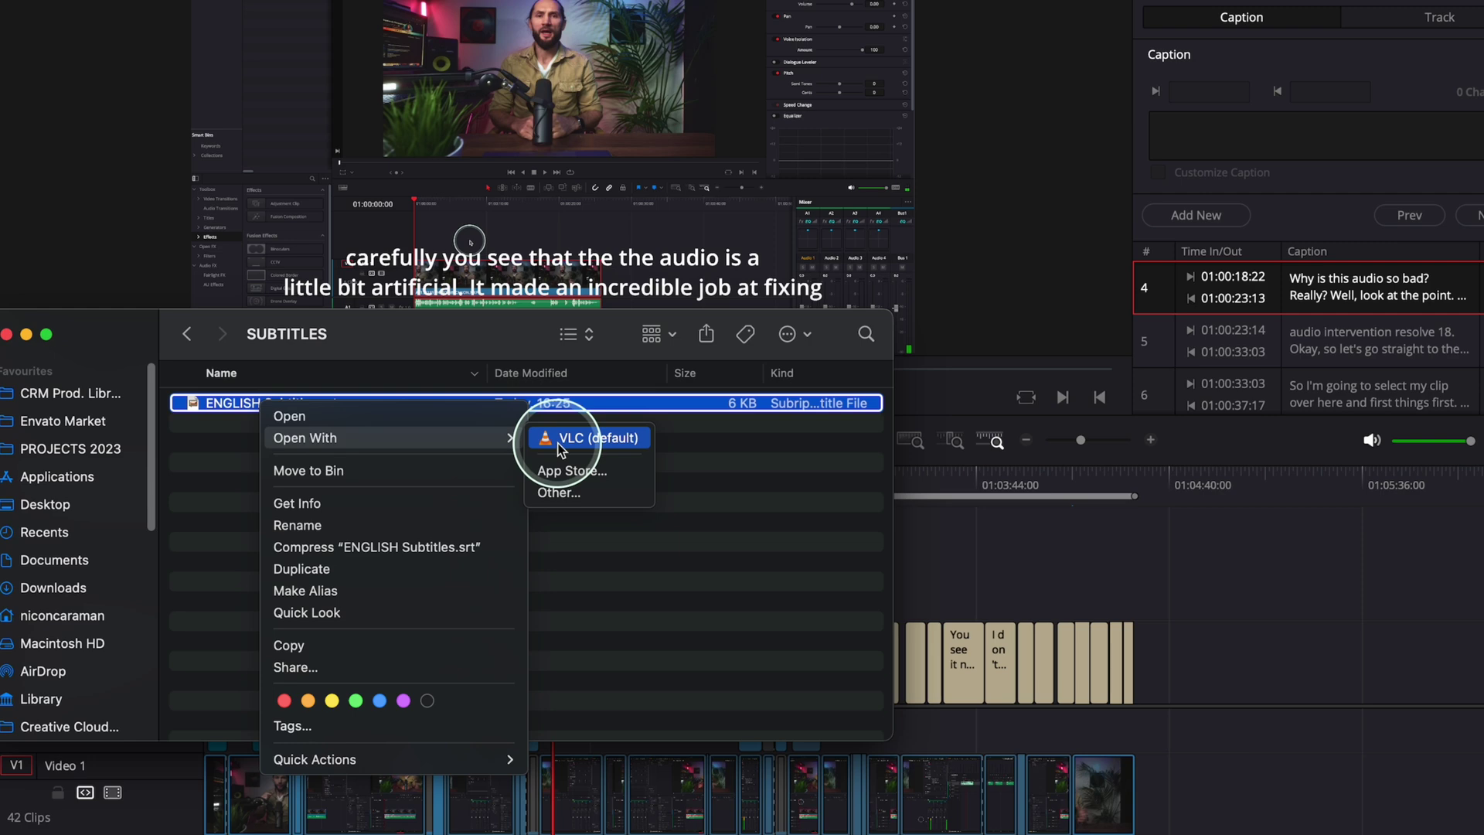
{"action": "left_click", "coordinate": [564, 492]}
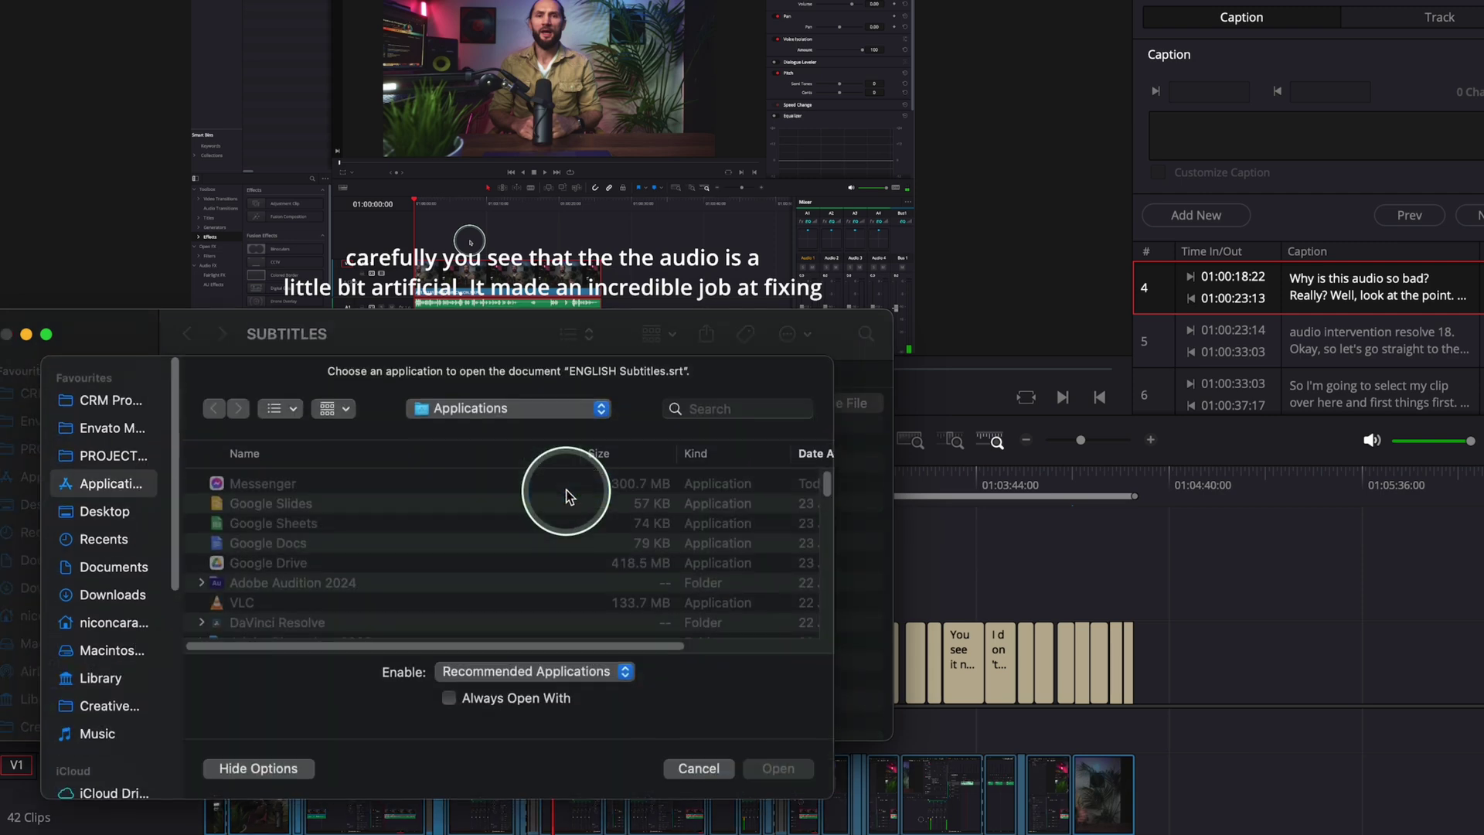
{"action": "left_click", "coordinate": [703, 415]}
{"action": "type", "text": "text"}
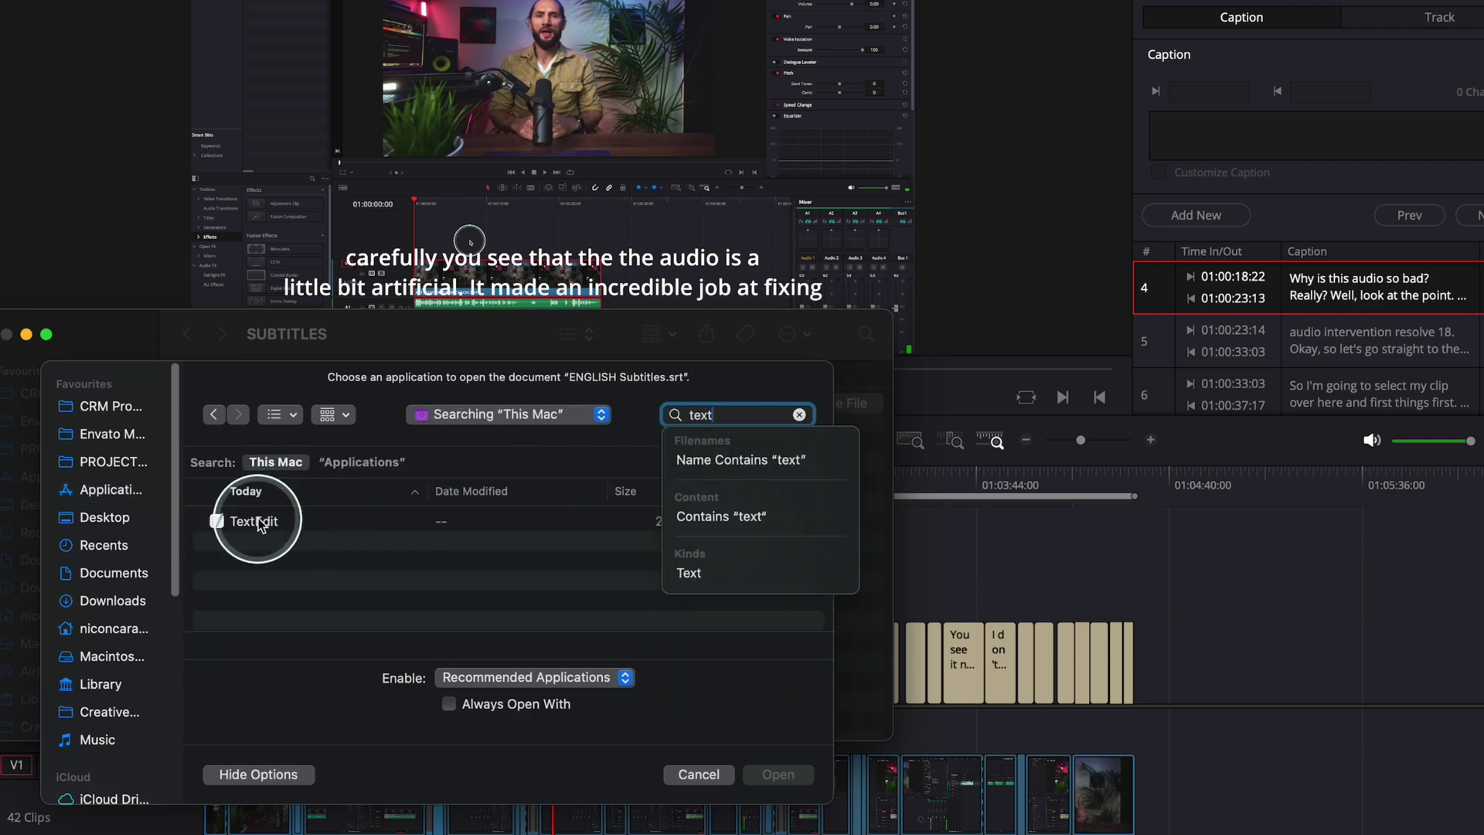
{"action": "left_click", "coordinate": [257, 521]}
{"action": "double_click", "coordinate": [257, 521]}
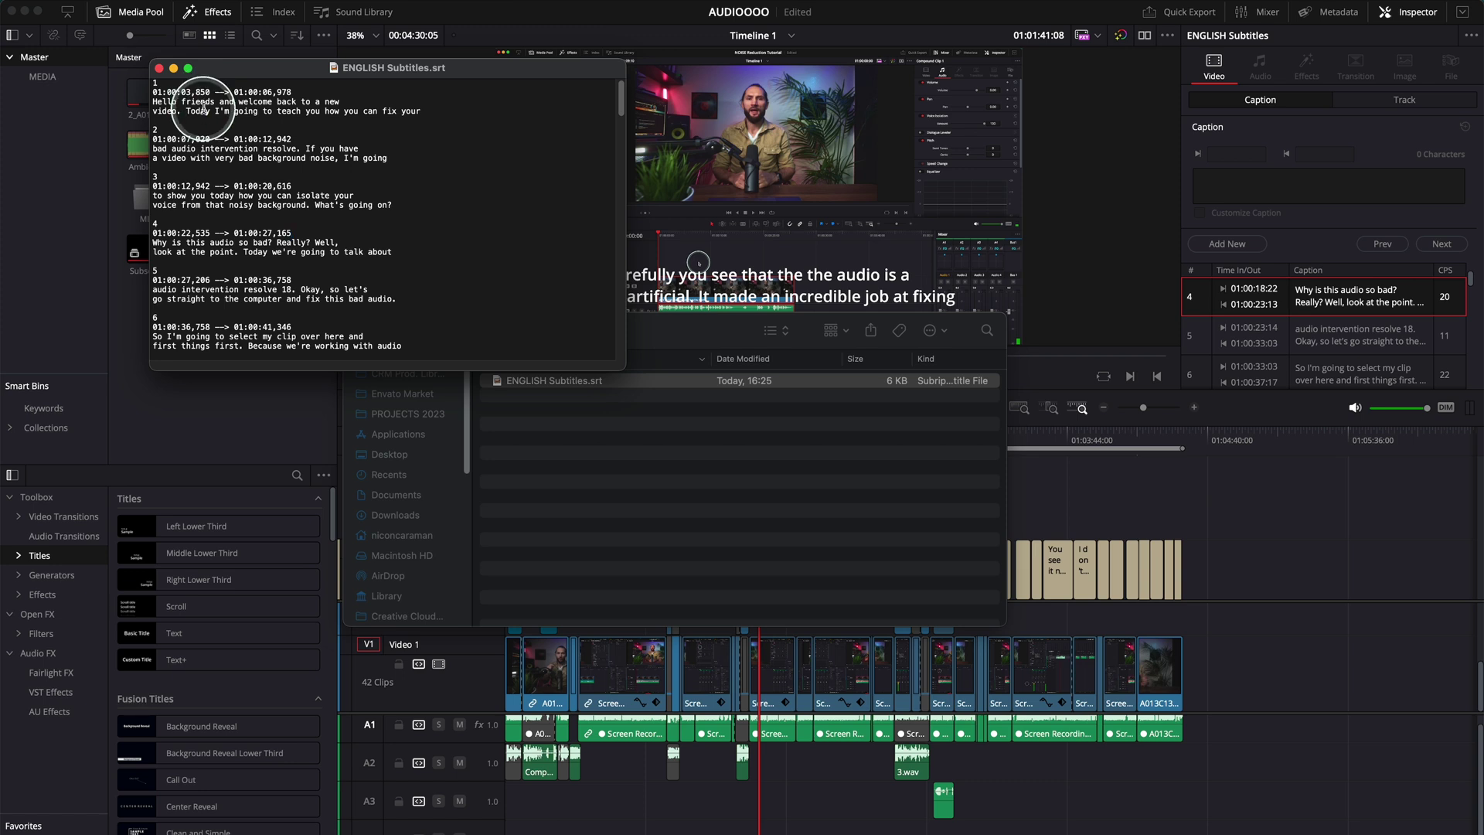
Copy the entire text of ENGLISH Subtitles.srt
{"action": "key", "text": "super+a"}
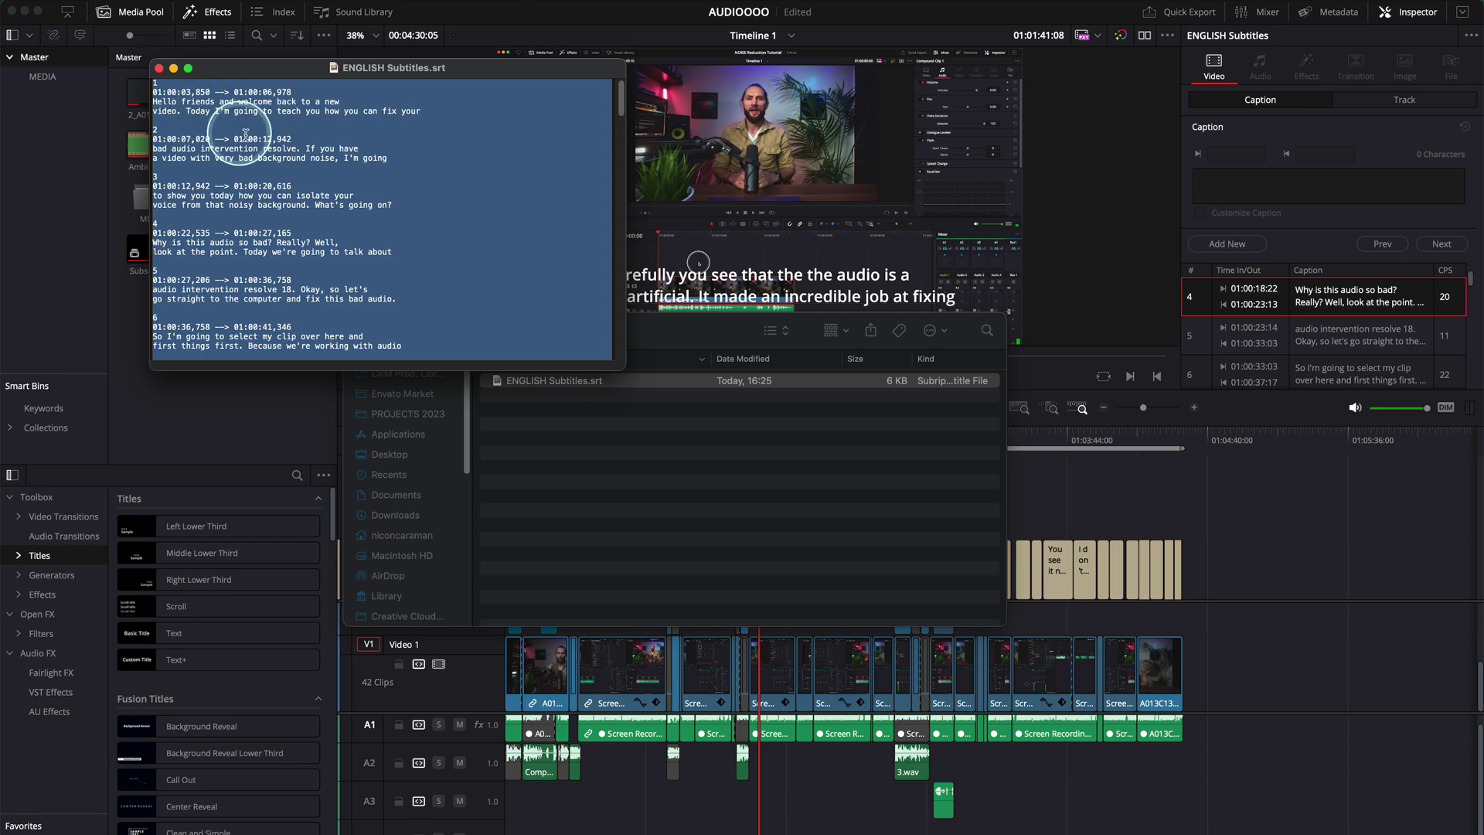
{"action": "right_click", "coordinate": [318, 153]}
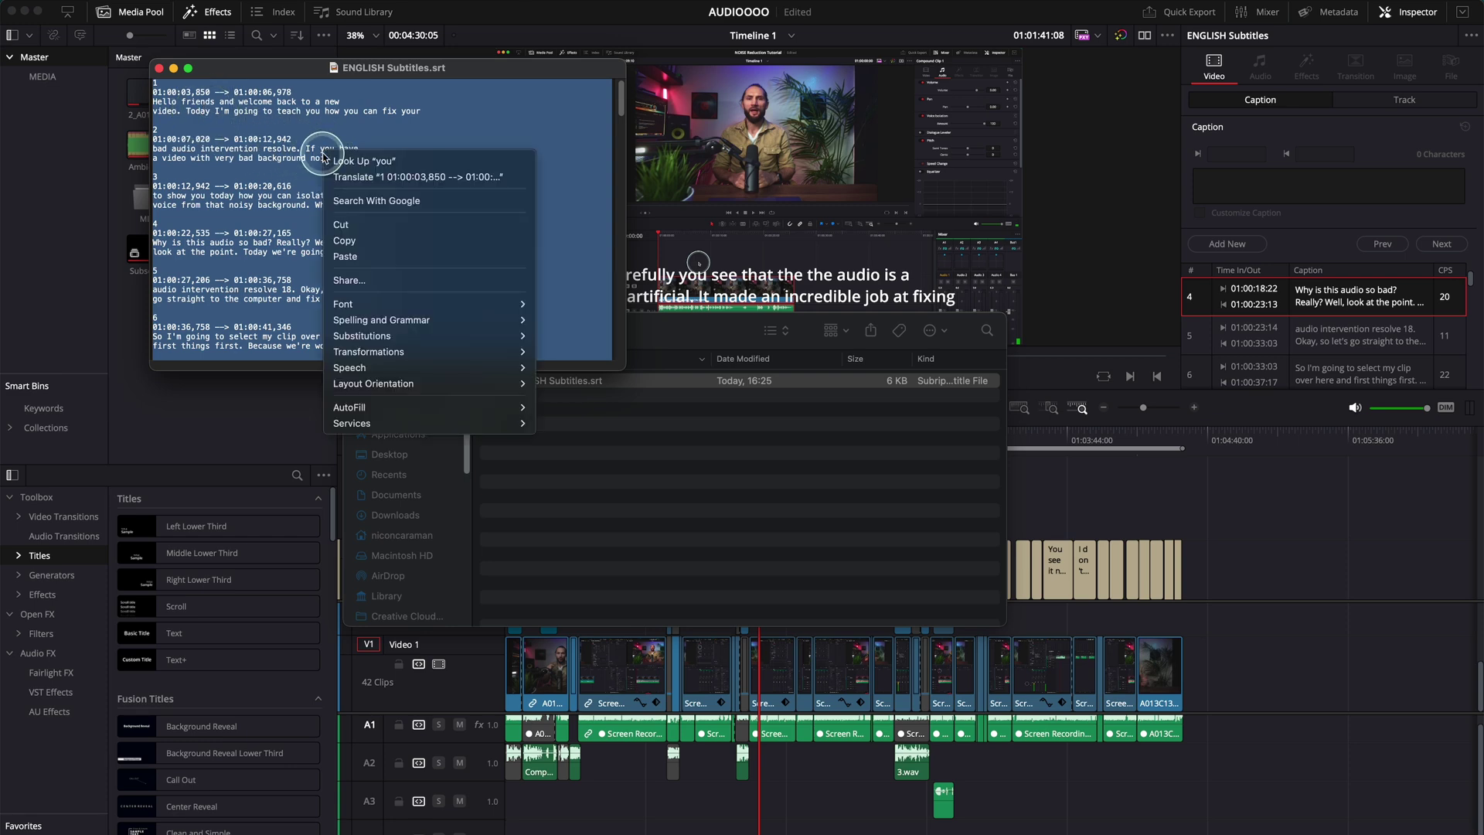
{"action": "left_click", "coordinate": [374, 238]}
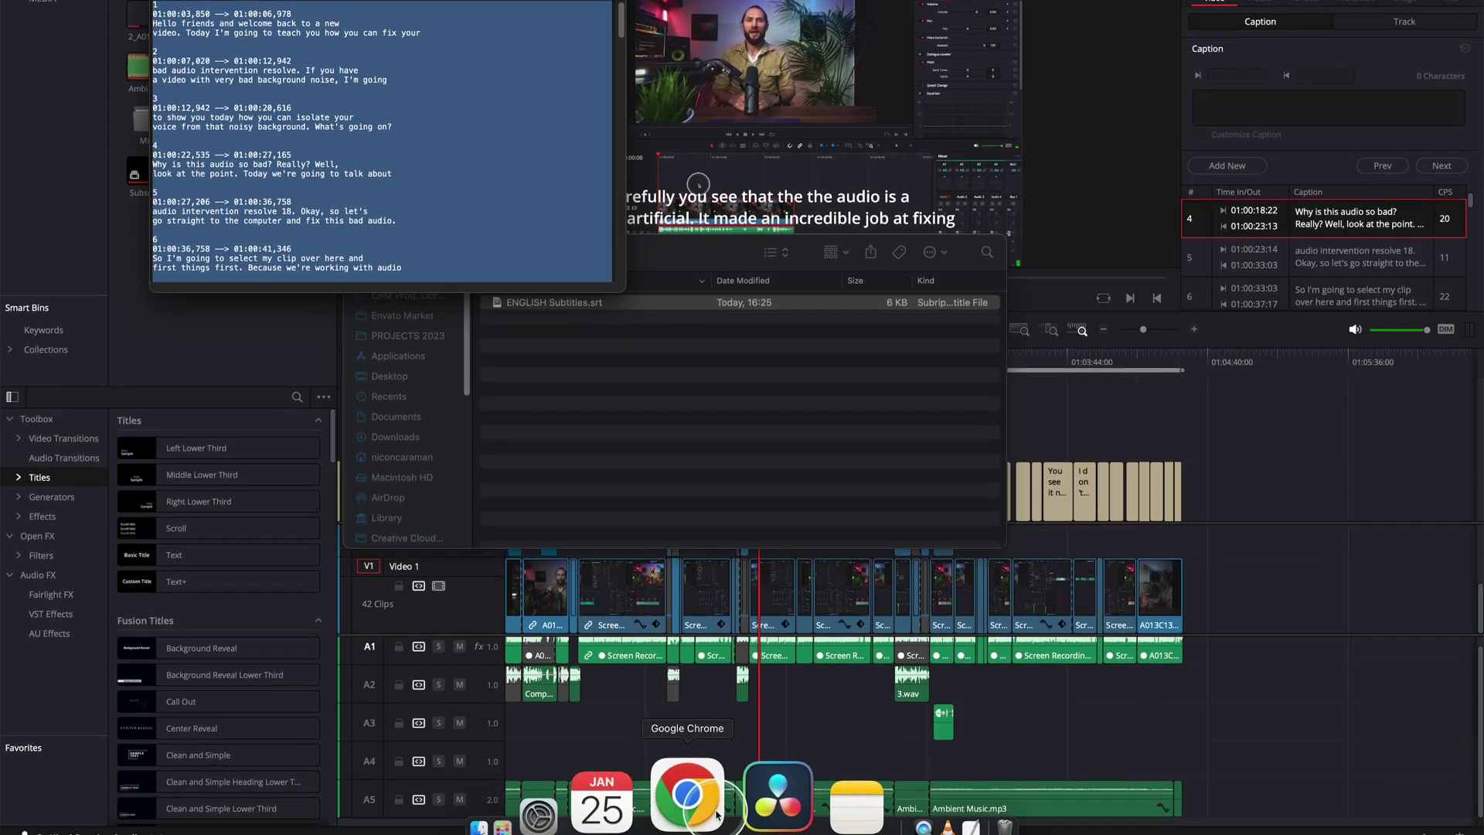
Switch to ChatGPT in Google Chrome and send "Can you please translate this SRT file to French" followed by the copied subtitle text
{"action": "left_click", "coordinate": [688, 796]}
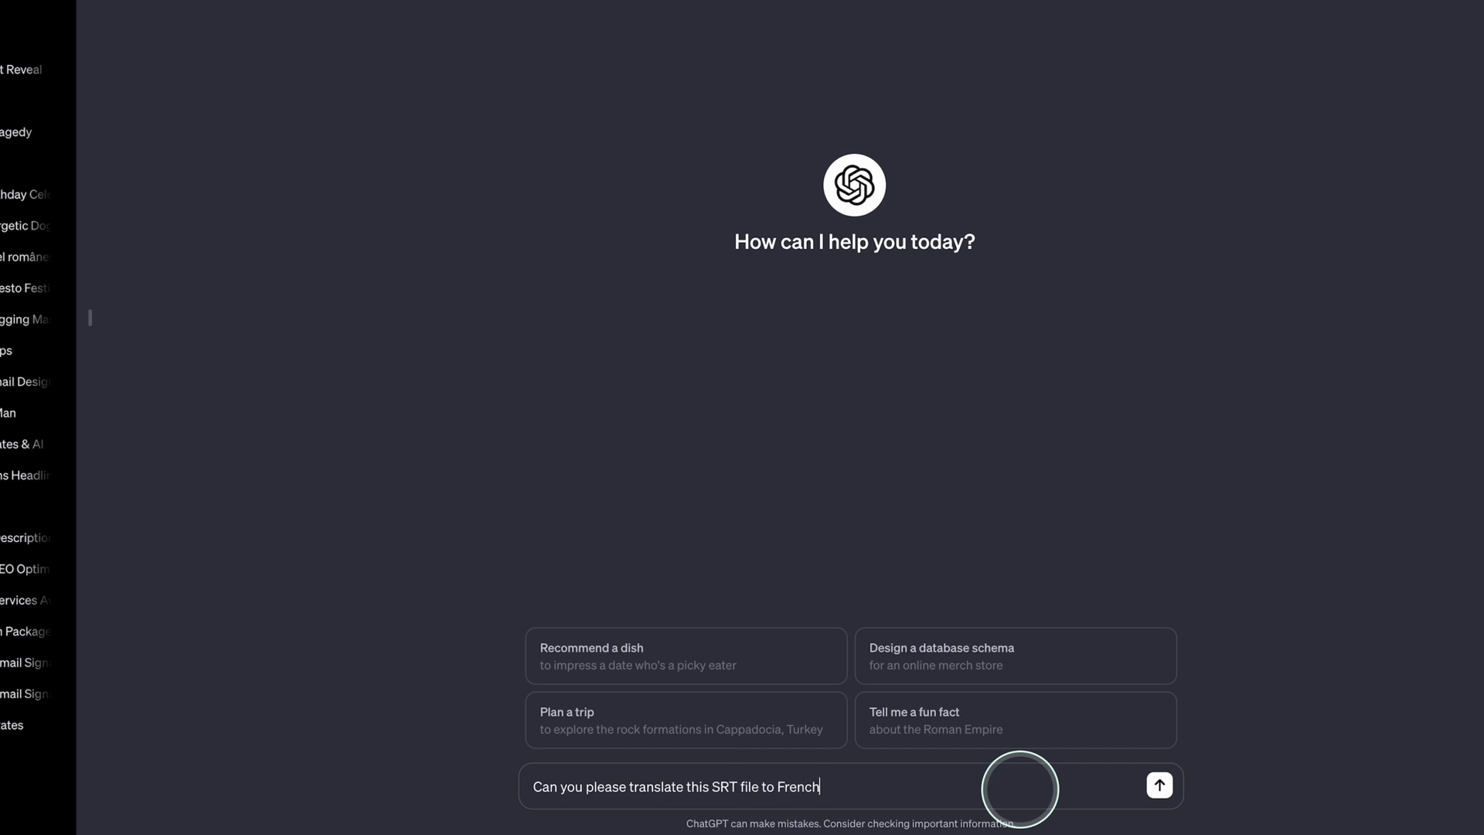
{"action": "key", "text": "shift+Return"}
{"action": "key", "text": "ctrl+v"}
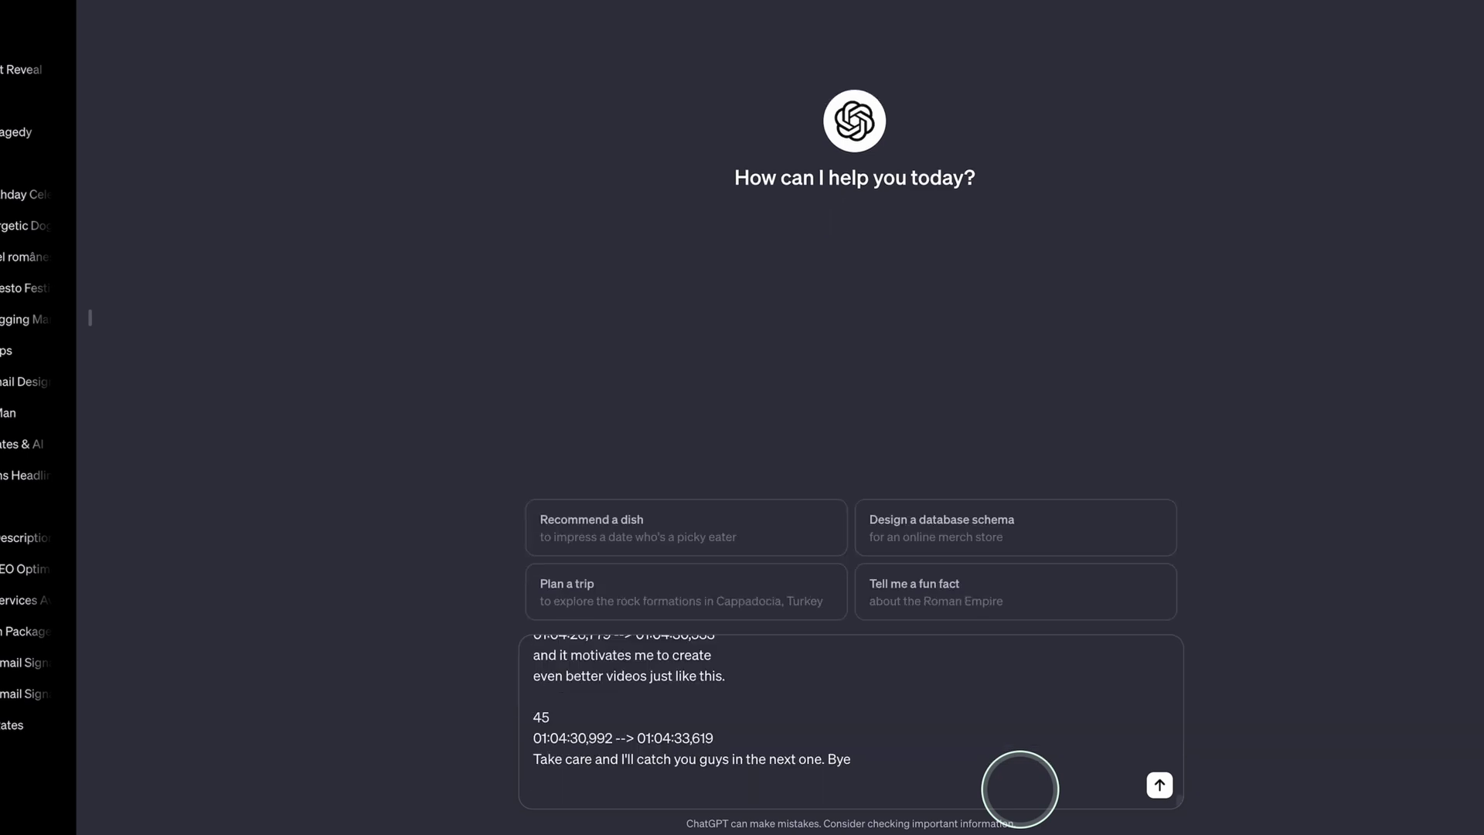
{"action": "key", "text": "Return"}
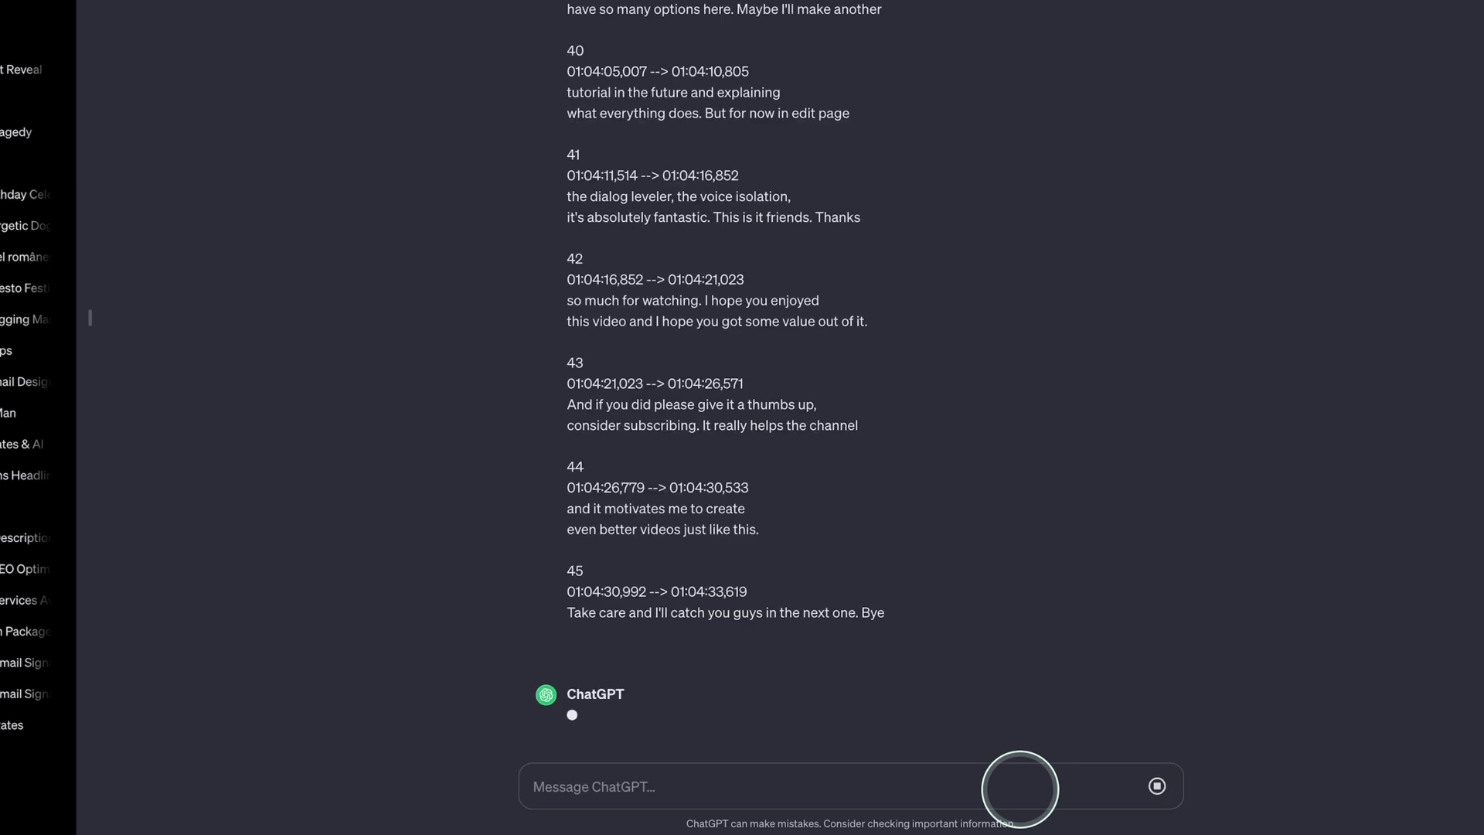
{"action": "scroll", "coordinate": [1020, 788], "scroll_direction": "up", "scroll_amount": 20}
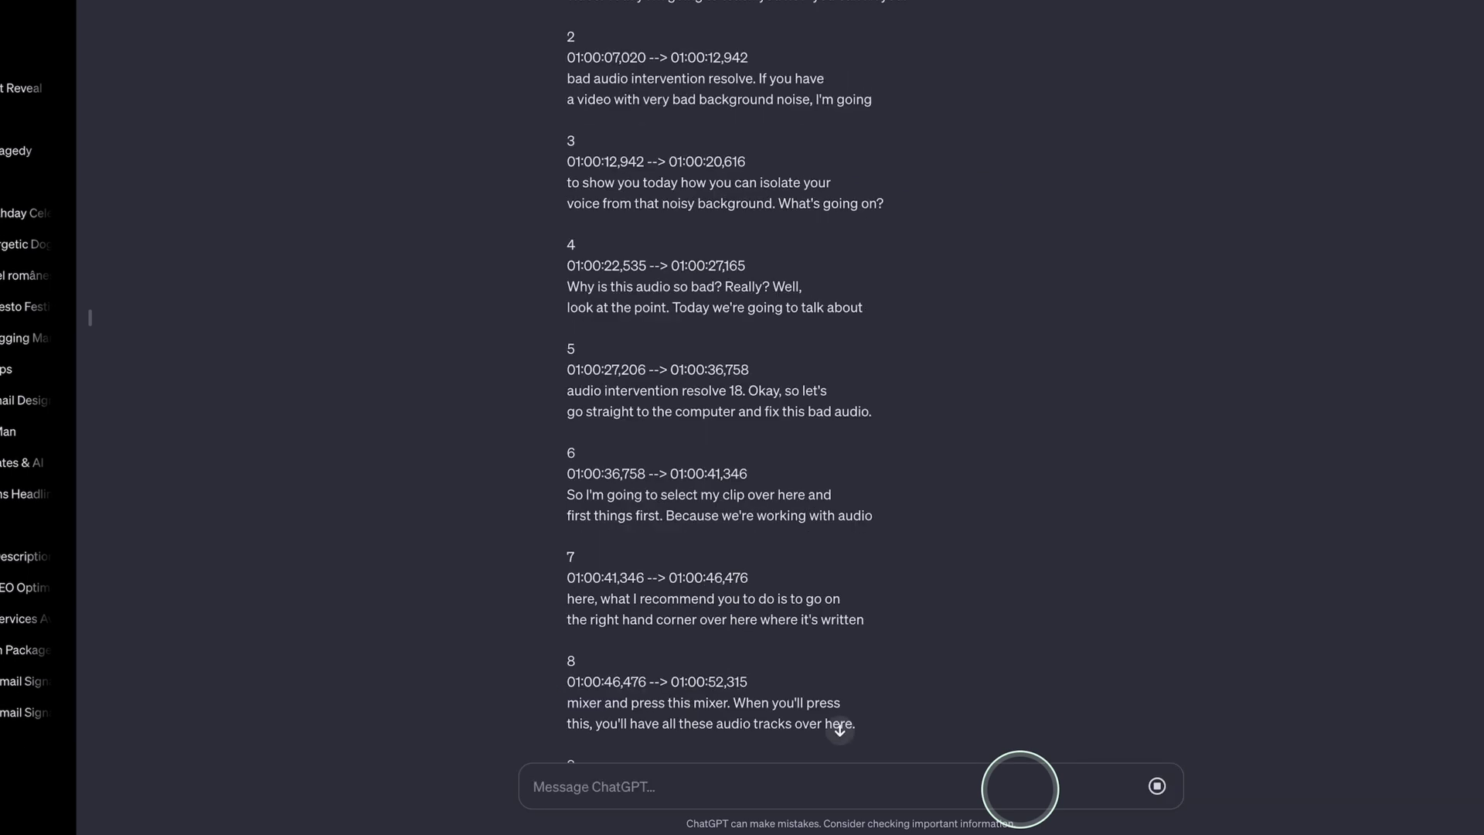
{"action": "scroll", "coordinate": [937, 653], "scroll_direction": "down", "scroll_amount": 20}
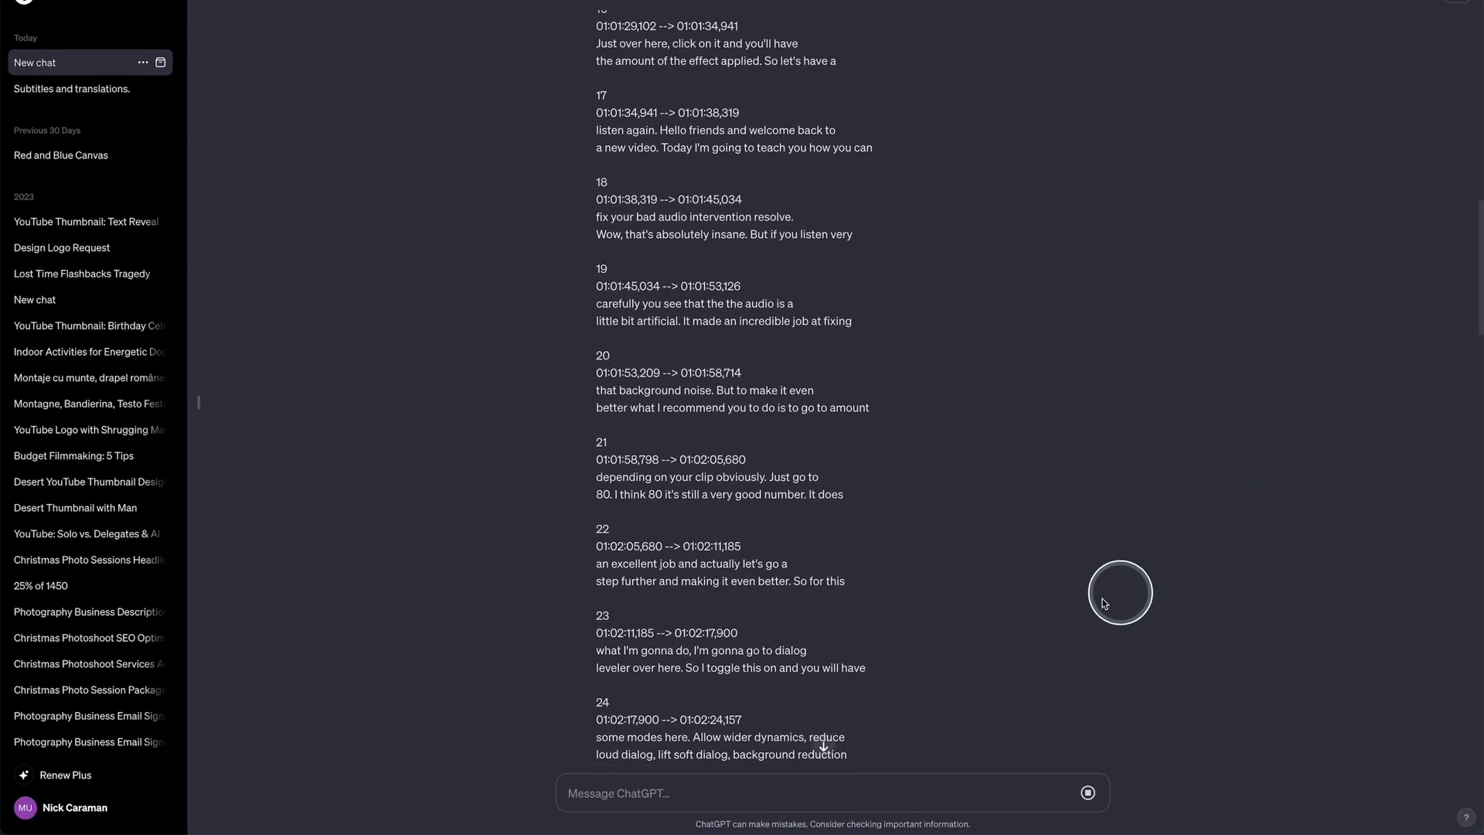
Go to the end of the interrupted French translation reply and have ChatGPT continue generating it
{"action": "scroll", "coordinate": [922, 729], "scroll_direction": "down", "scroll_amount": 10}
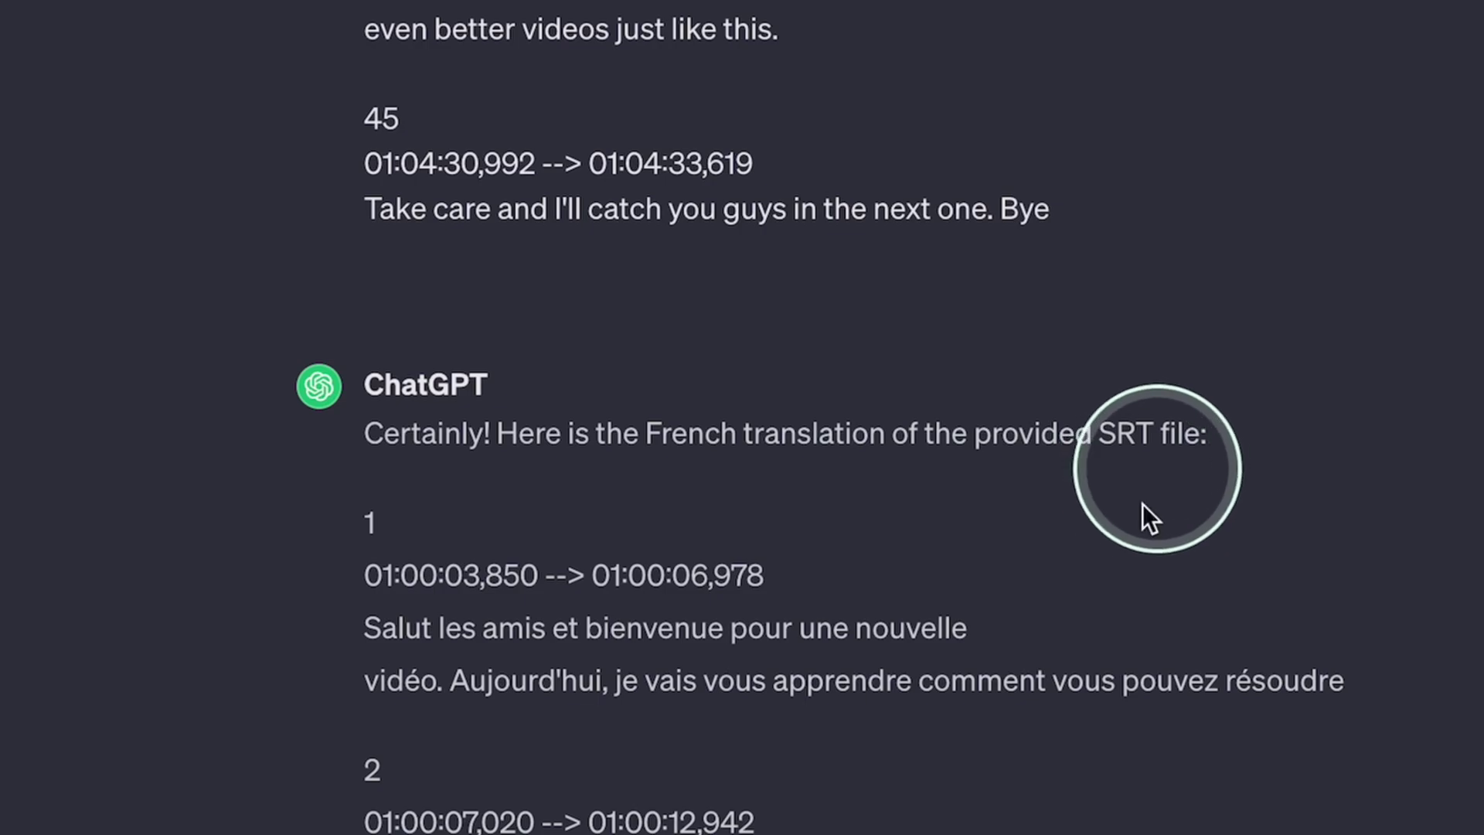
{"action": "scroll", "coordinate": [1082, 618], "scroll_direction": "down", "scroll_amount": 3}
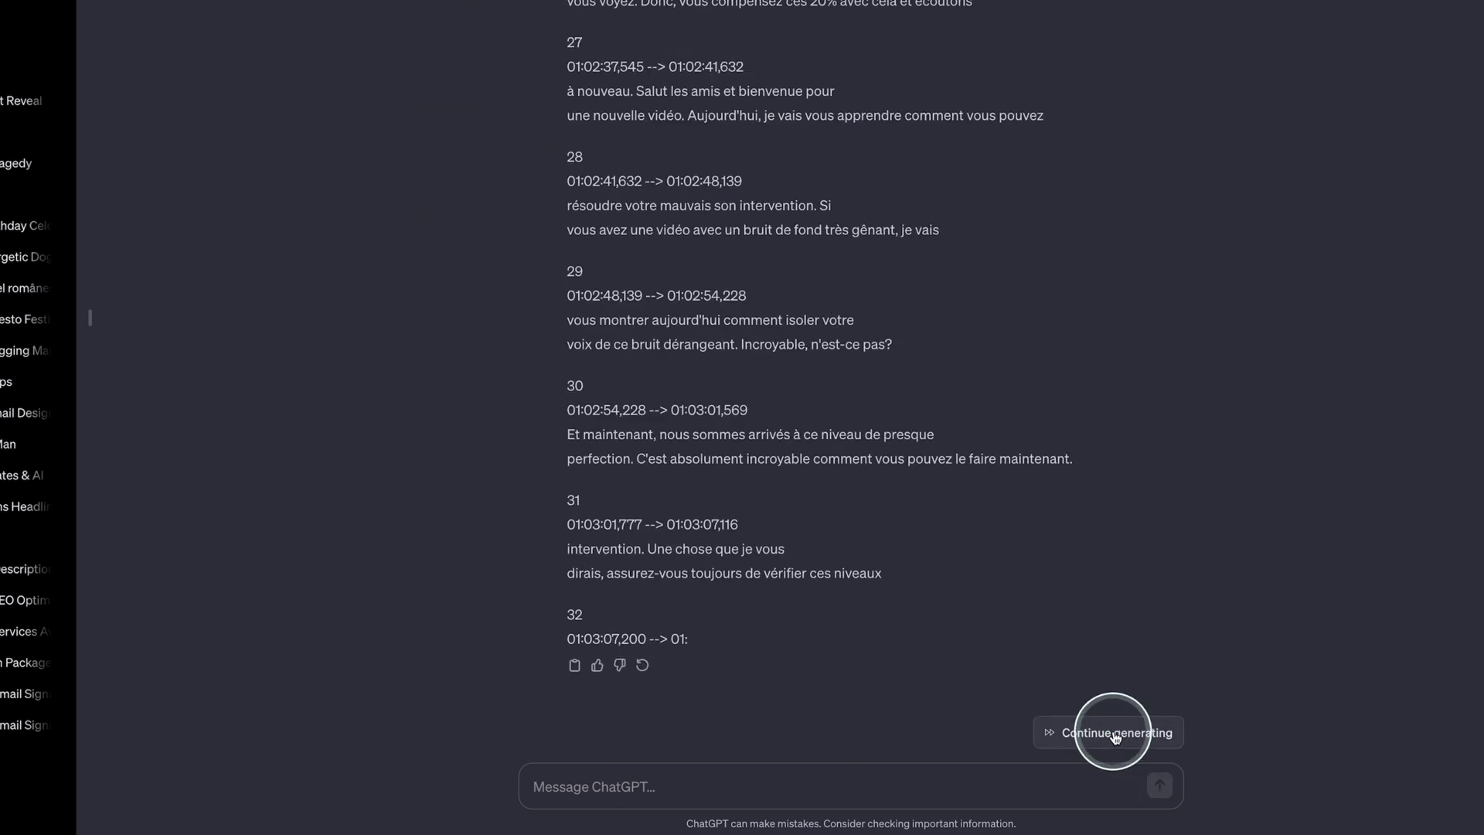
{"action": "left_click", "coordinate": [1115, 735]}
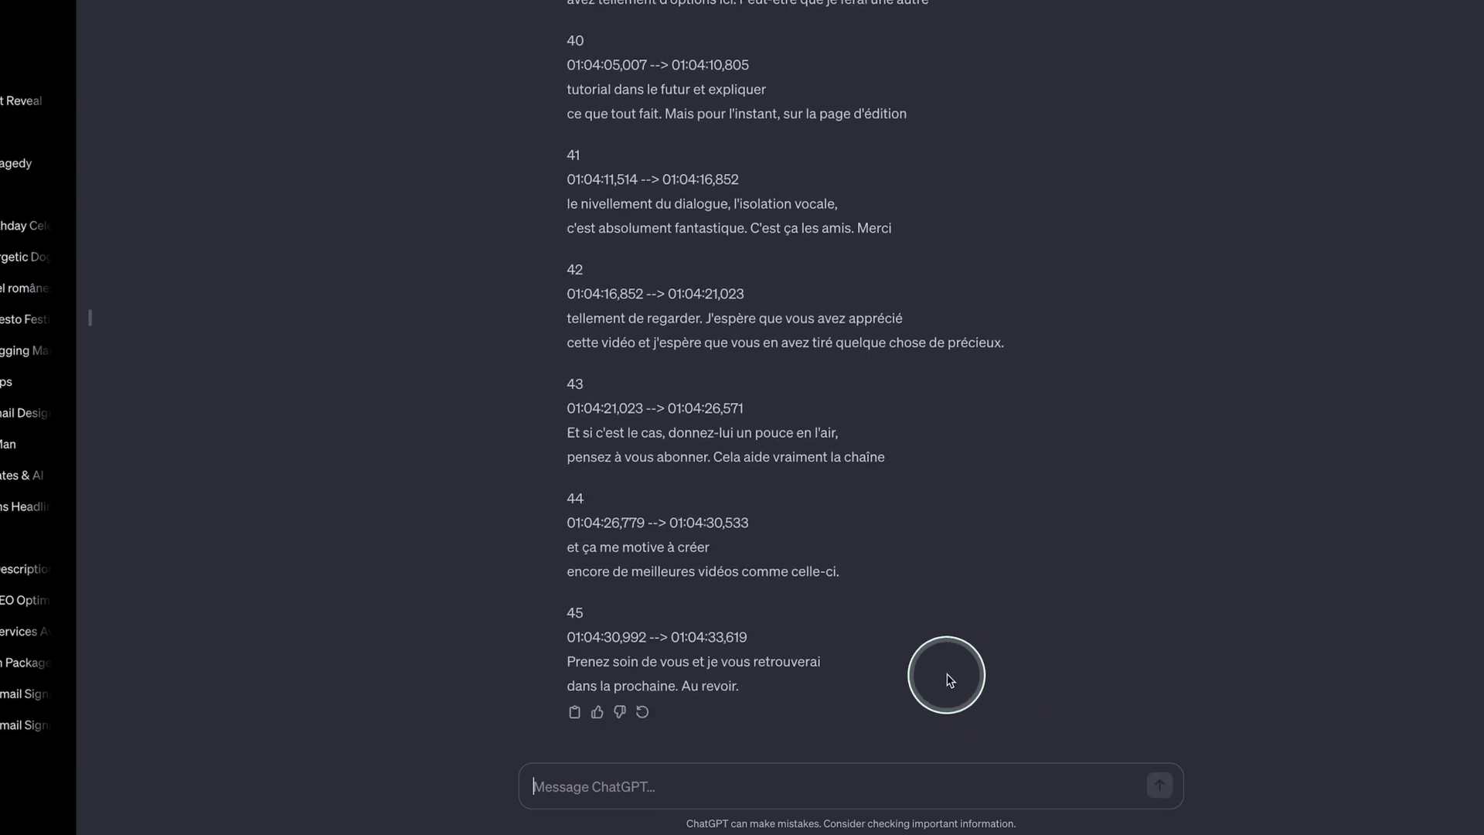
Review the end of the French translation and send the follow-up "Are you sure you treated it as a SRT subtitle track"
{"action": "scroll", "coordinate": [860, 513], "scroll_direction": "up", "scroll_amount": 5}
{"action": "scroll", "coordinate": [844, 487], "scroll_direction": "down", "scroll_amount": 4}
{"action": "scroll", "coordinate": [769, 616], "scroll_direction": "down", "scroll_amount": 2}
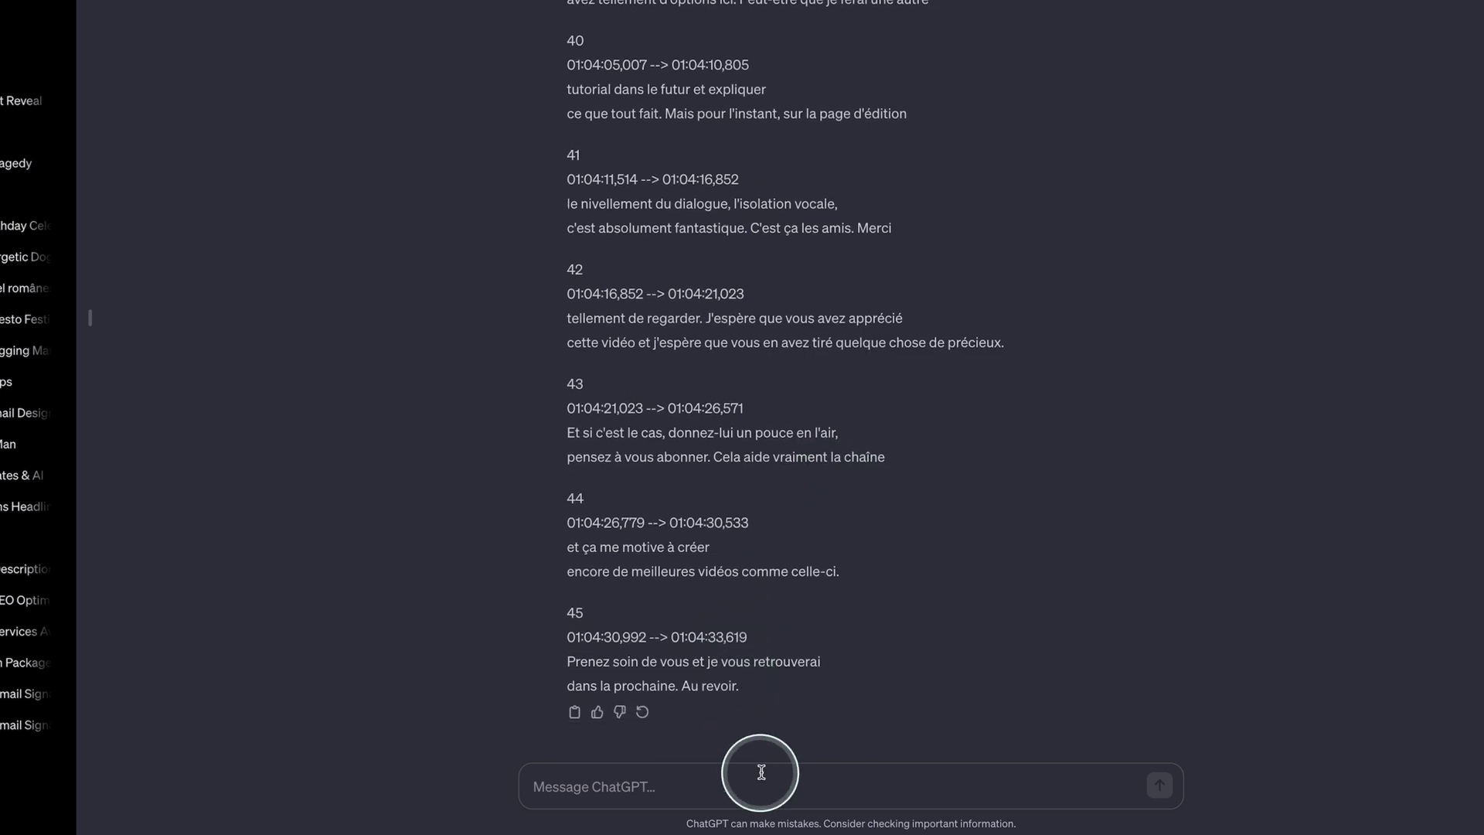
{"action": "type", "text": "Are you sure you treated it as a"}
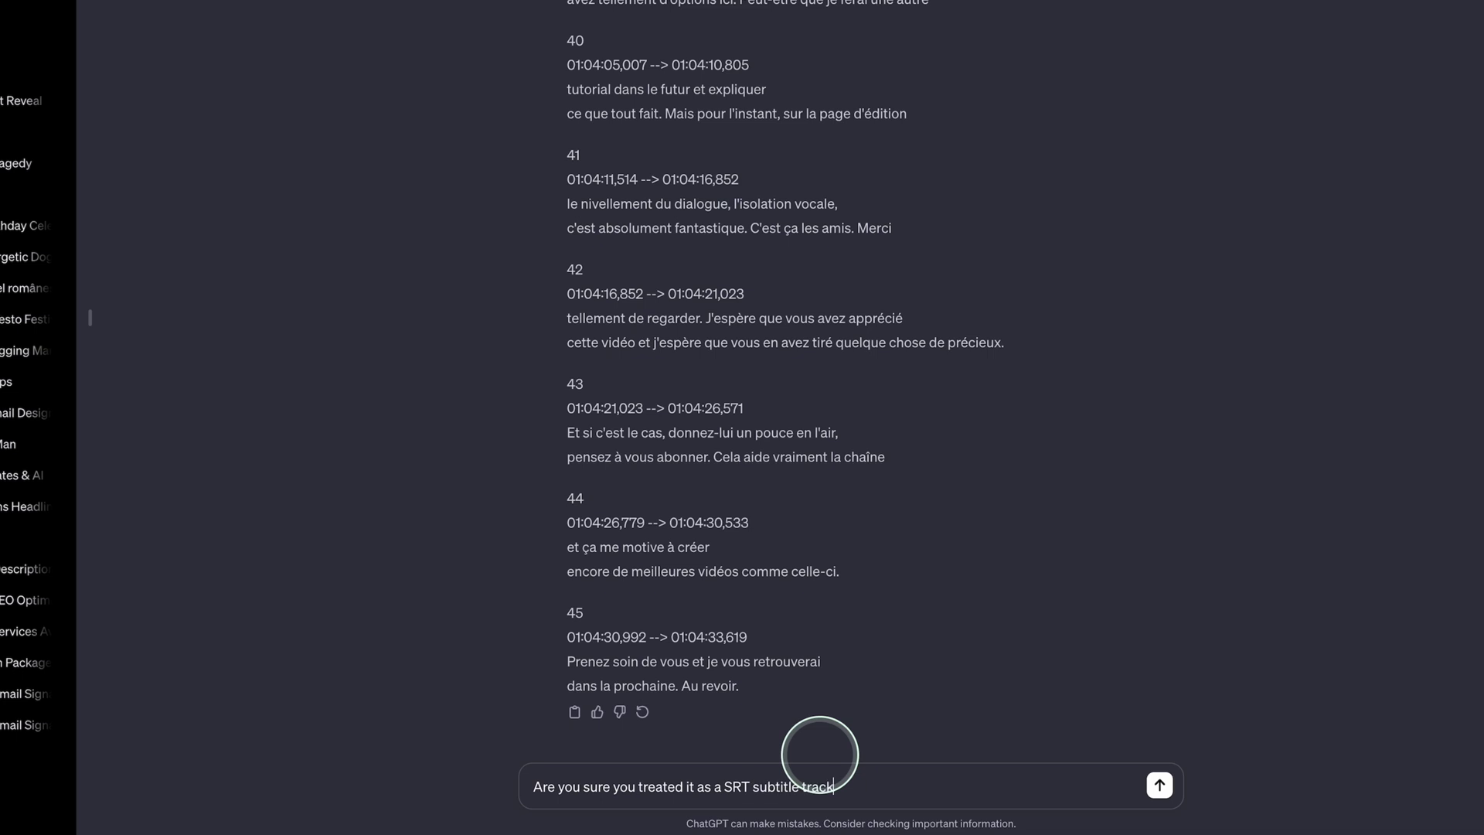
{"action": "type", "text": " SRT subtitle track"}
{"action": "key", "text": "Return"}
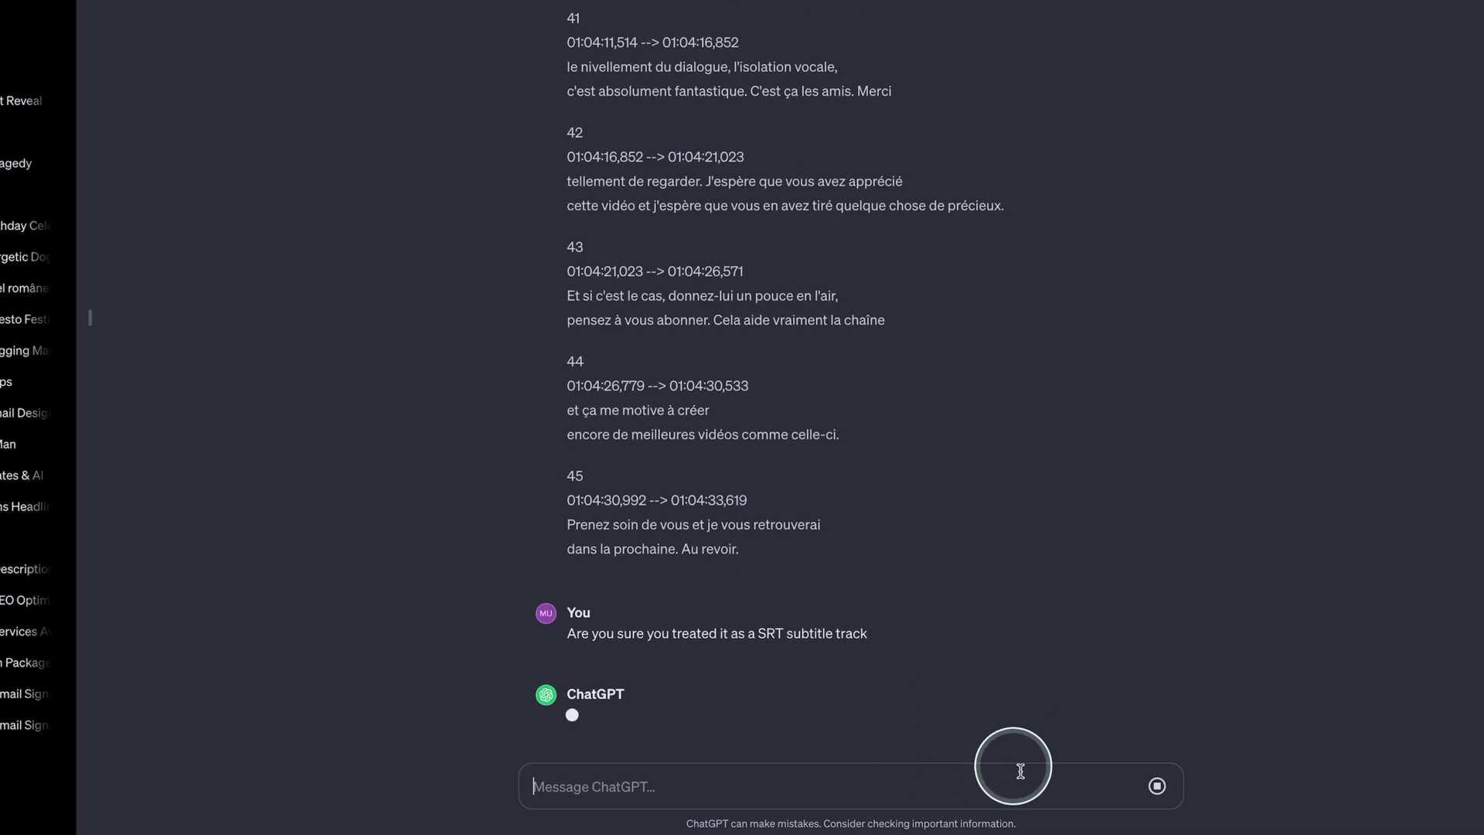
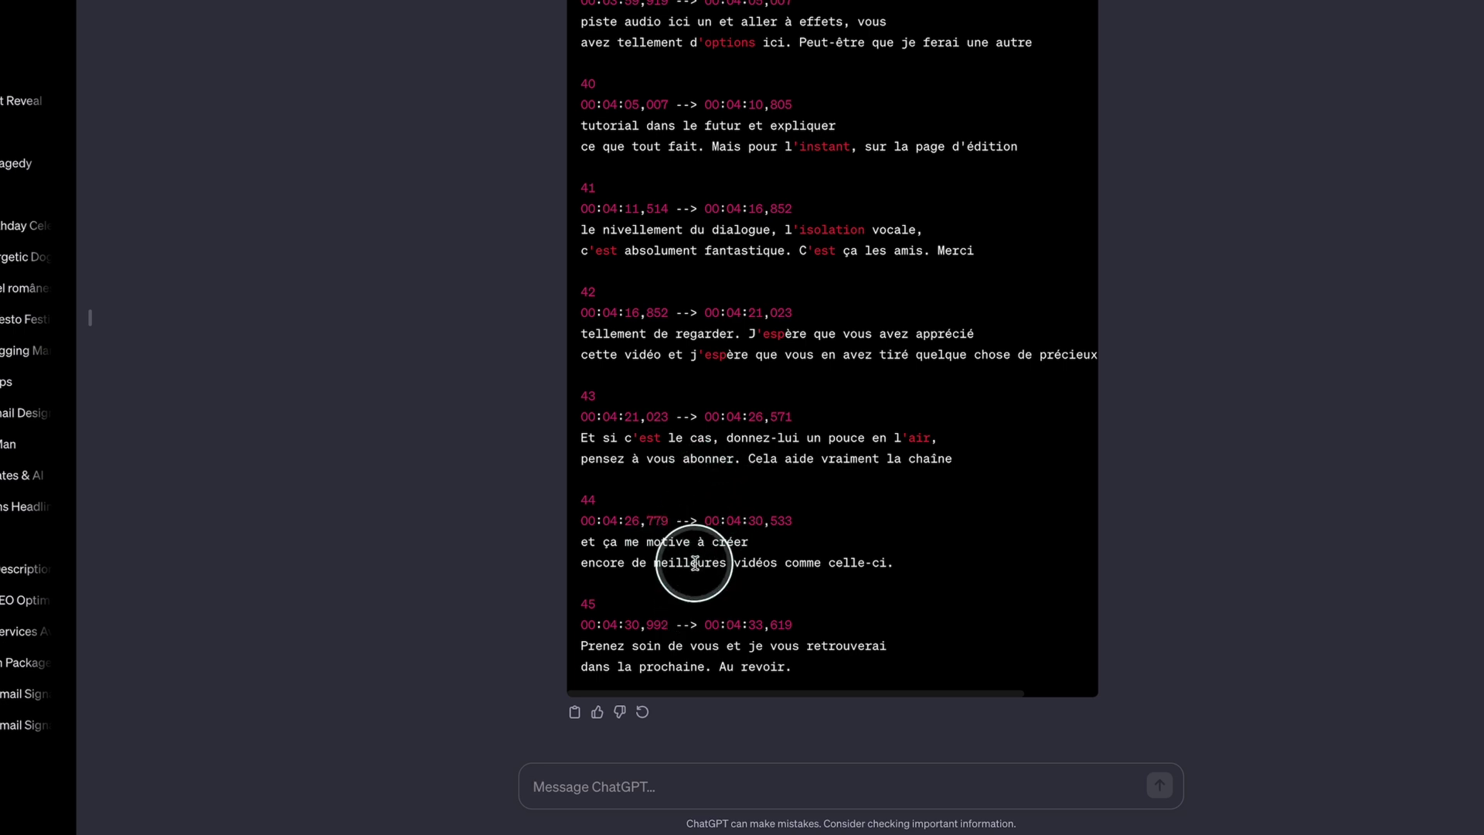
Go to the start of the new SRT-formatted French reply and copy its entire code block
{"action": "scroll", "coordinate": [696, 560], "scroll_direction": "up", "scroll_amount": 15}
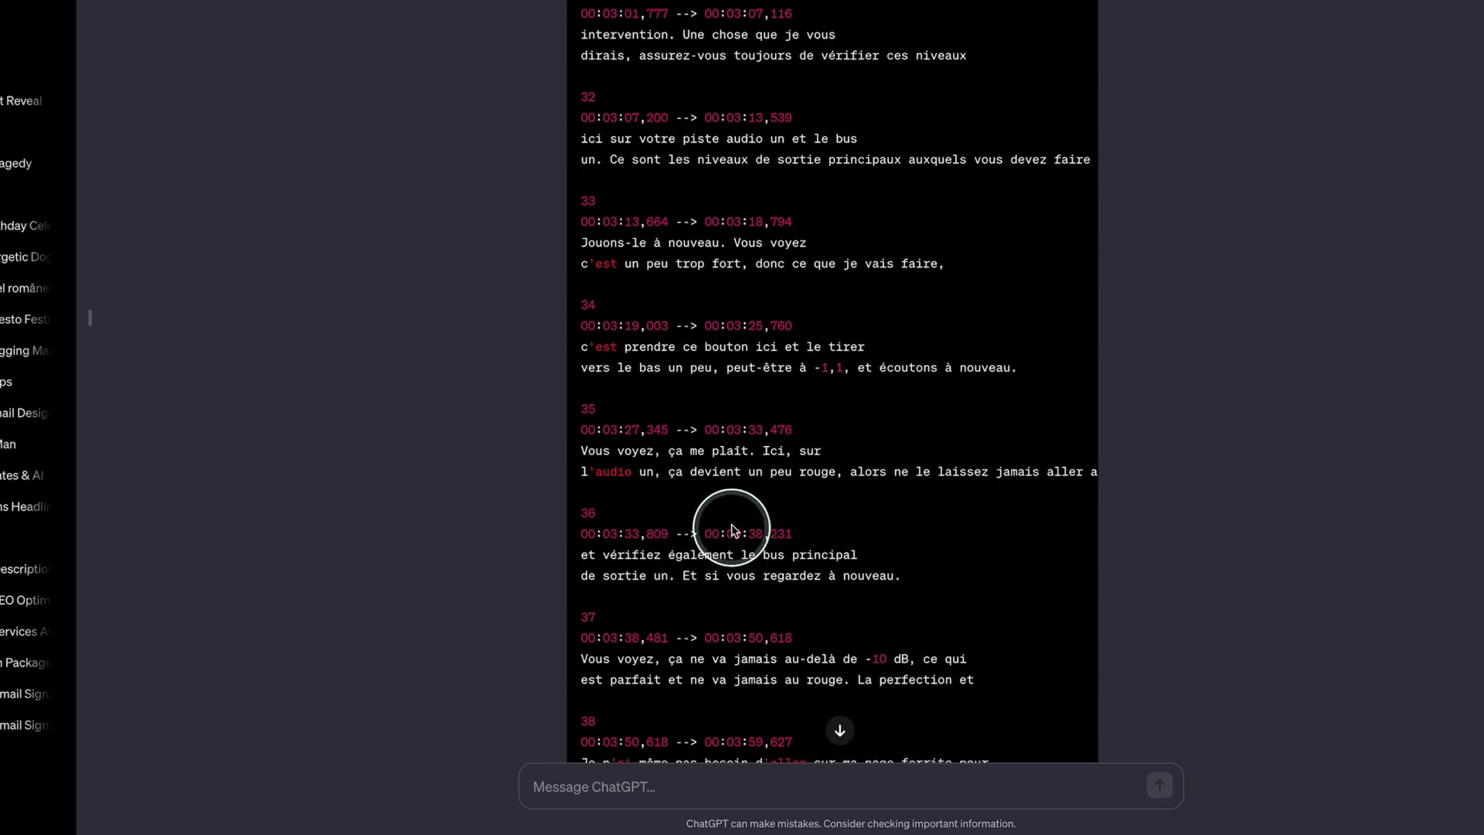
{"action": "scroll", "coordinate": [736, 570], "scroll_direction": "up", "scroll_amount": 20}
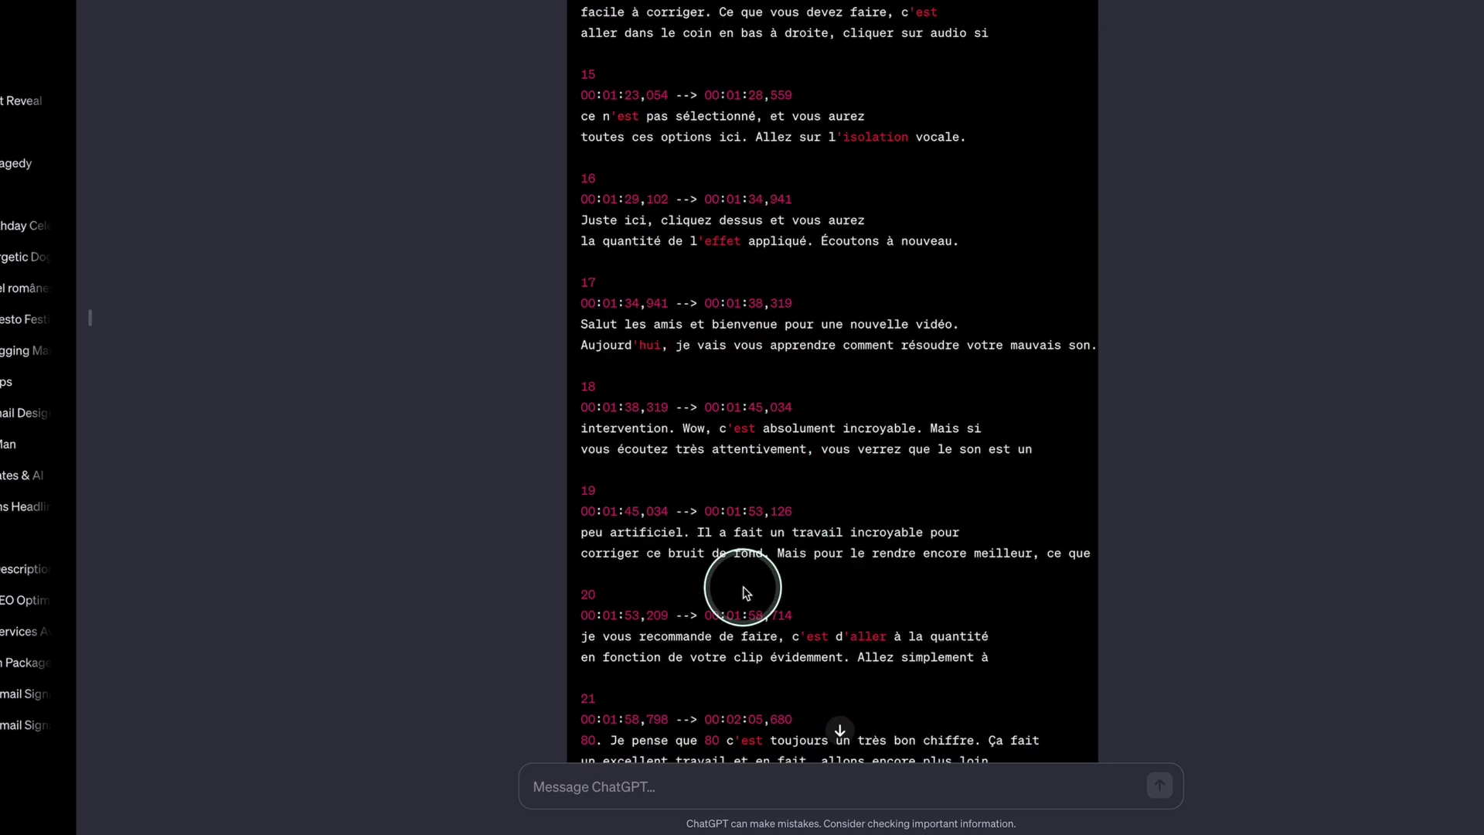
{"action": "scroll", "coordinate": [743, 594], "scroll_direction": "up", "scroll_amount": 10}
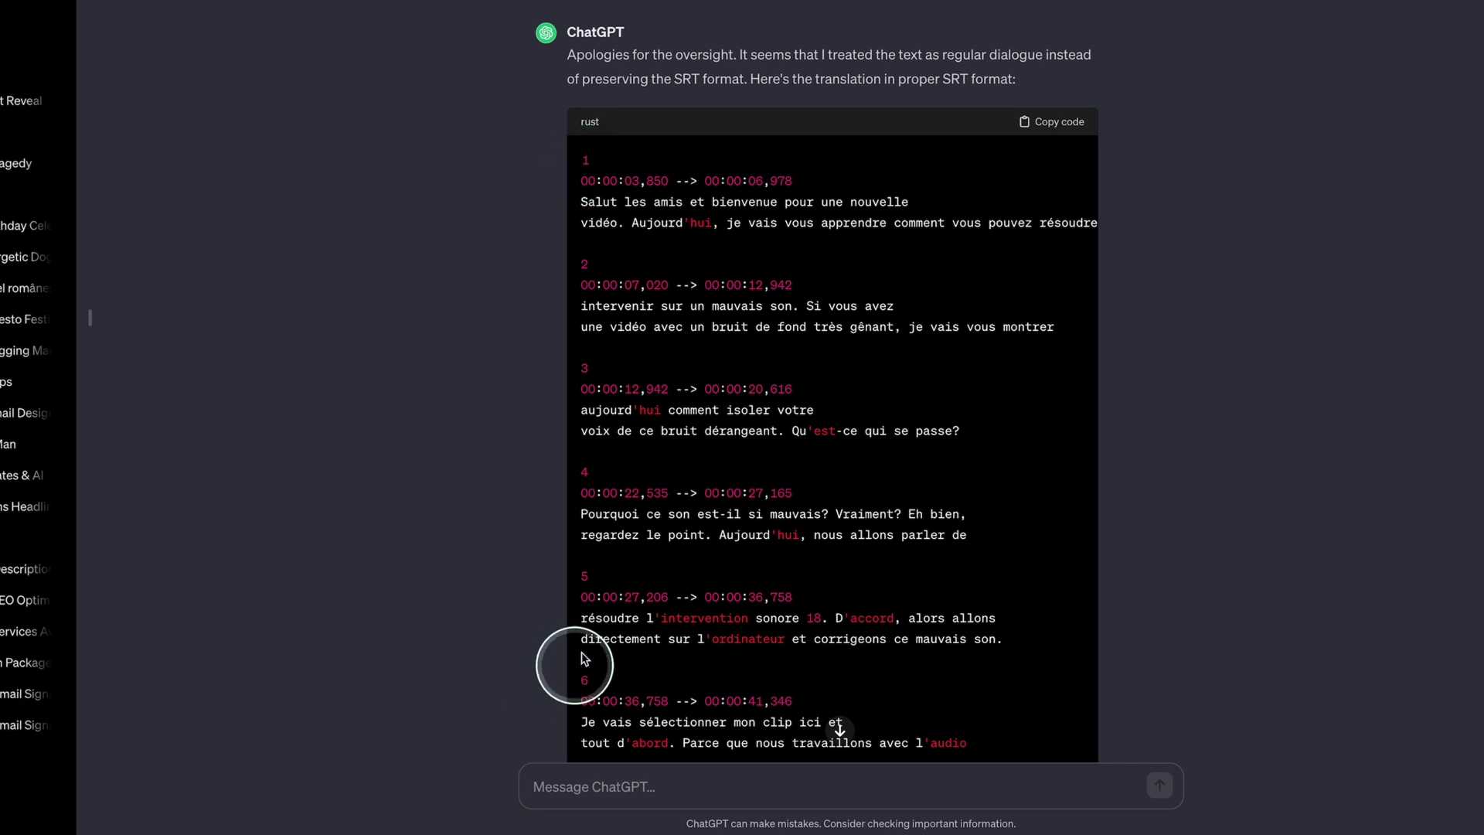
{"action": "left_click", "coordinate": [1056, 122]}
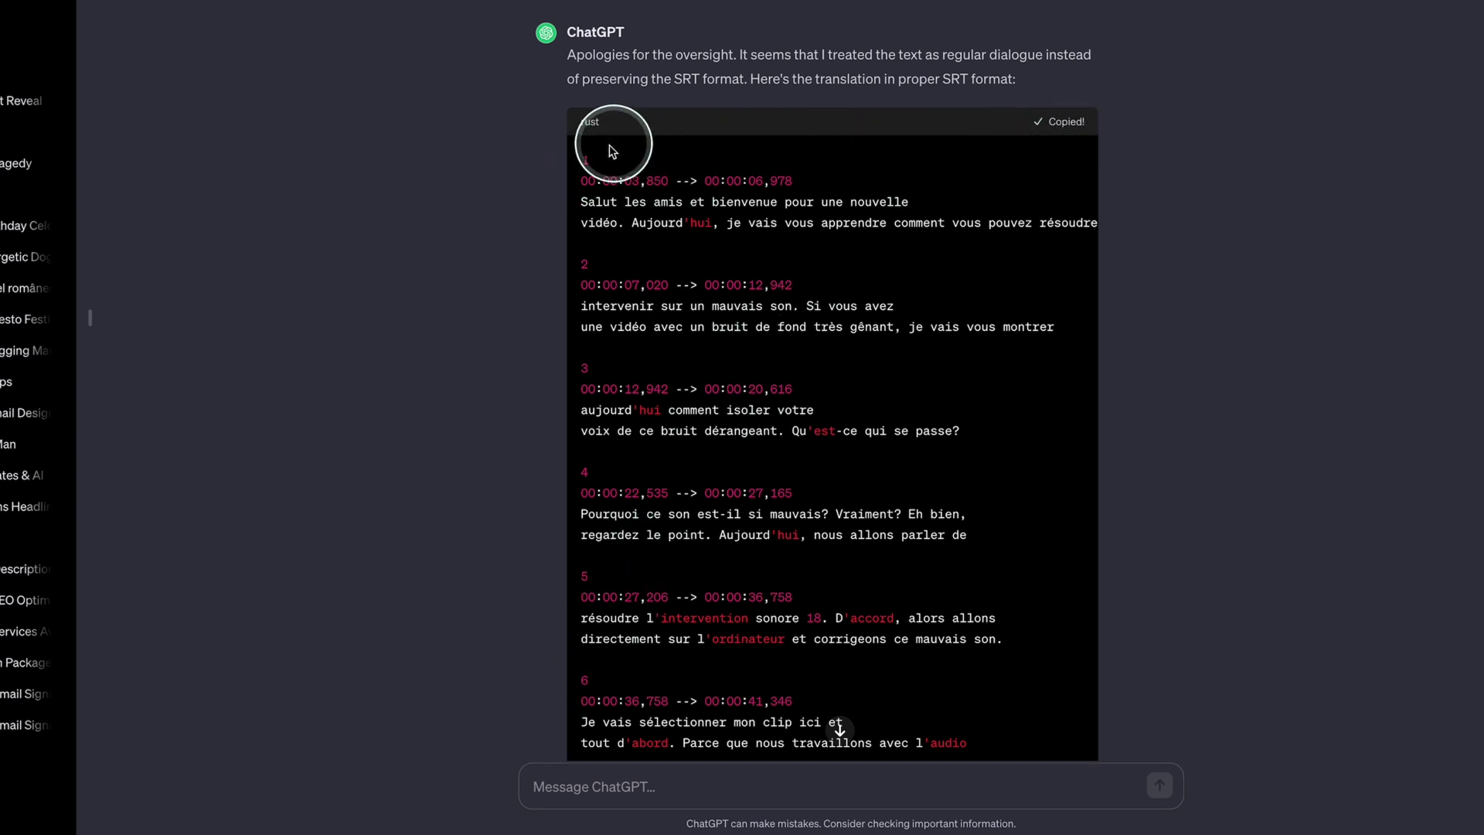
Compare the first plain-text French translation with the SRT-formatted code block, checking numbering, timecodes and text through to the last subtitle
{"action": "scroll", "coordinate": [595, 232], "scroll_direction": "up", "scroll_amount": 15}
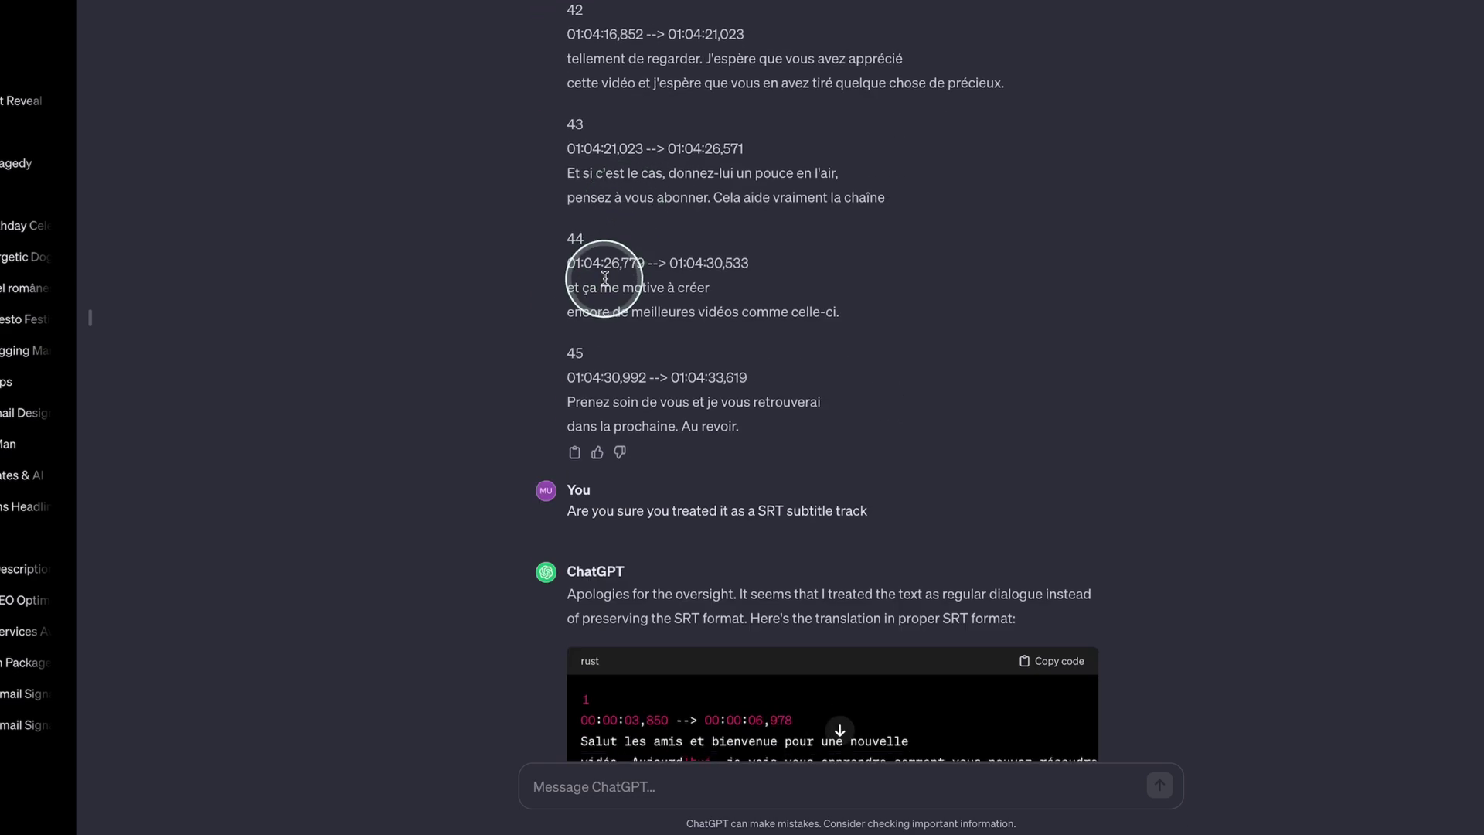
{"action": "scroll", "coordinate": [606, 285], "scroll_direction": "up", "scroll_amount": 20}
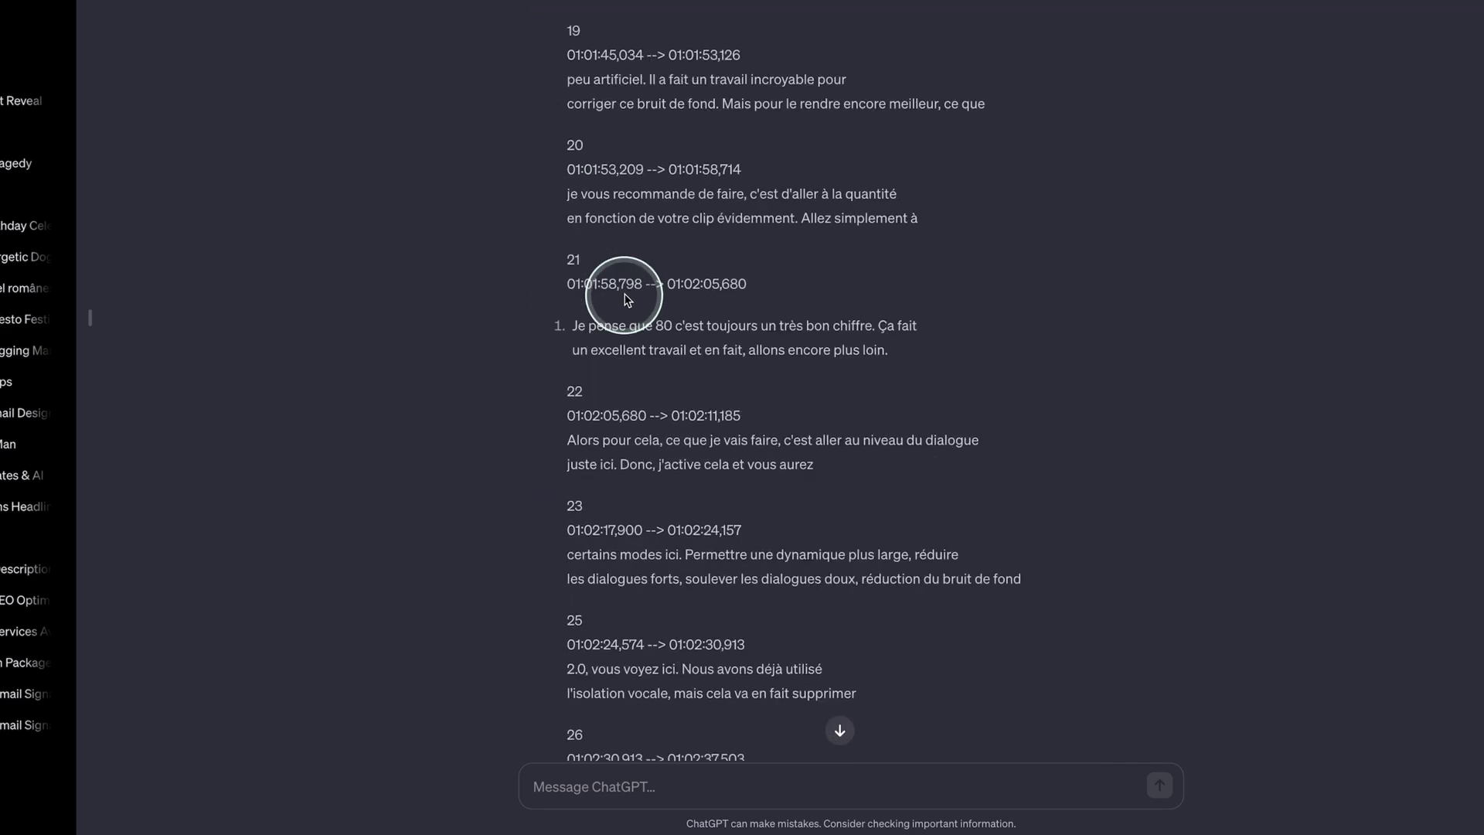
{"action": "scroll", "coordinate": [626, 299], "scroll_direction": "up", "scroll_amount": 17}
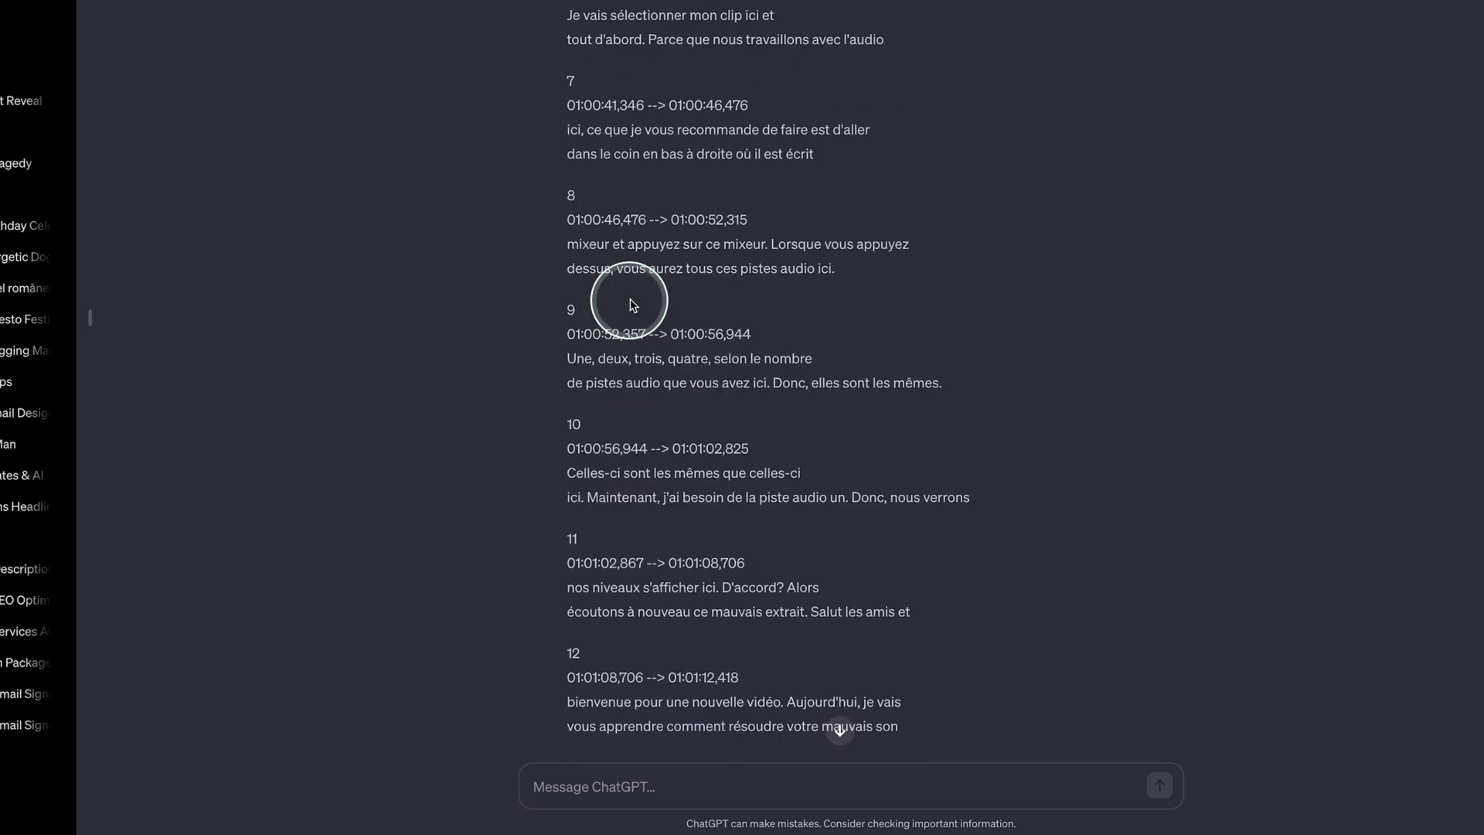
{"action": "scroll", "coordinate": [675, 202], "scroll_direction": "up", "scroll_amount": 10}
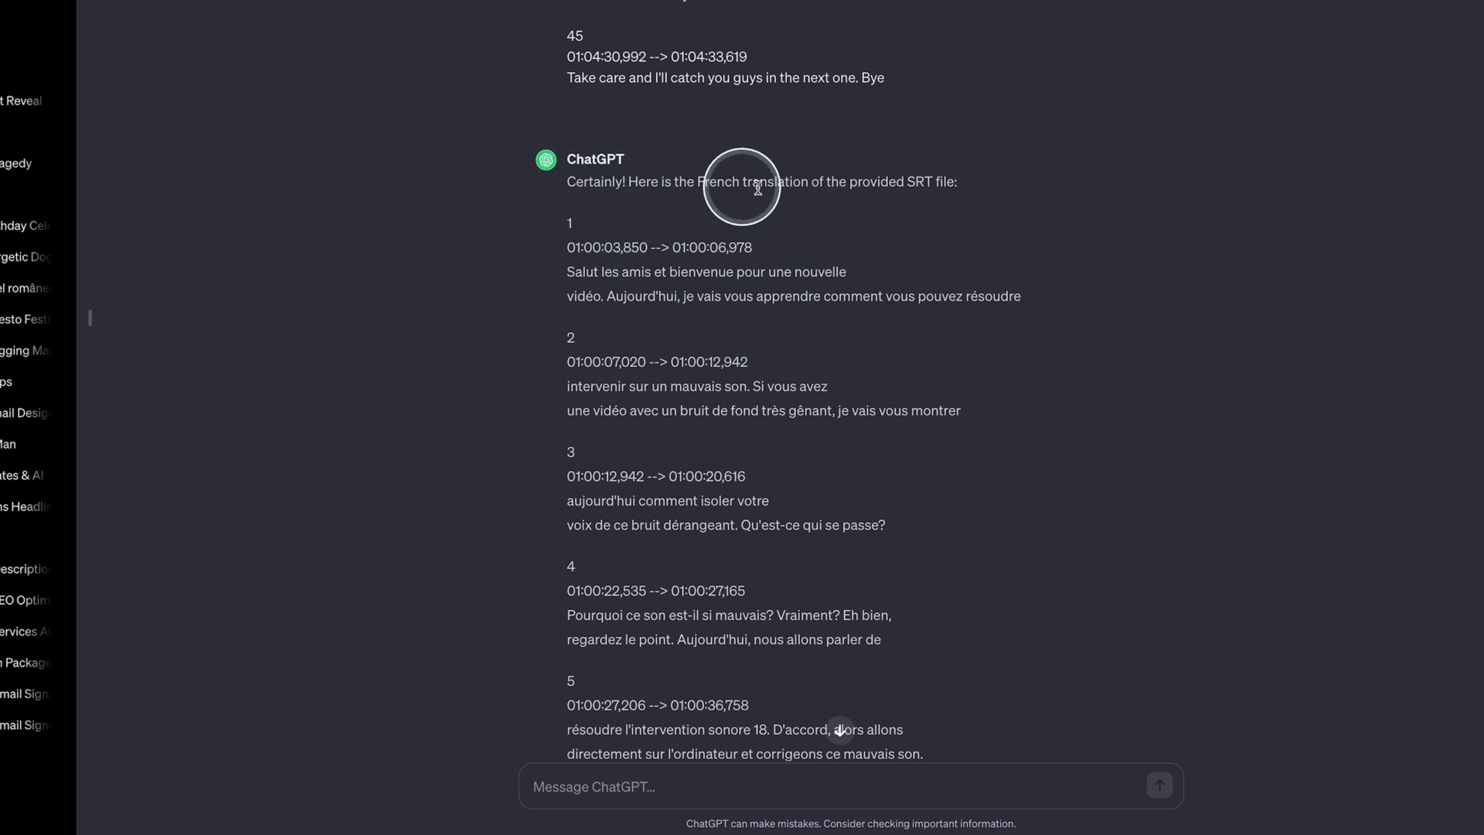
{"action": "scroll", "coordinate": [792, 533], "scroll_direction": "down", "scroll_amount": 15}
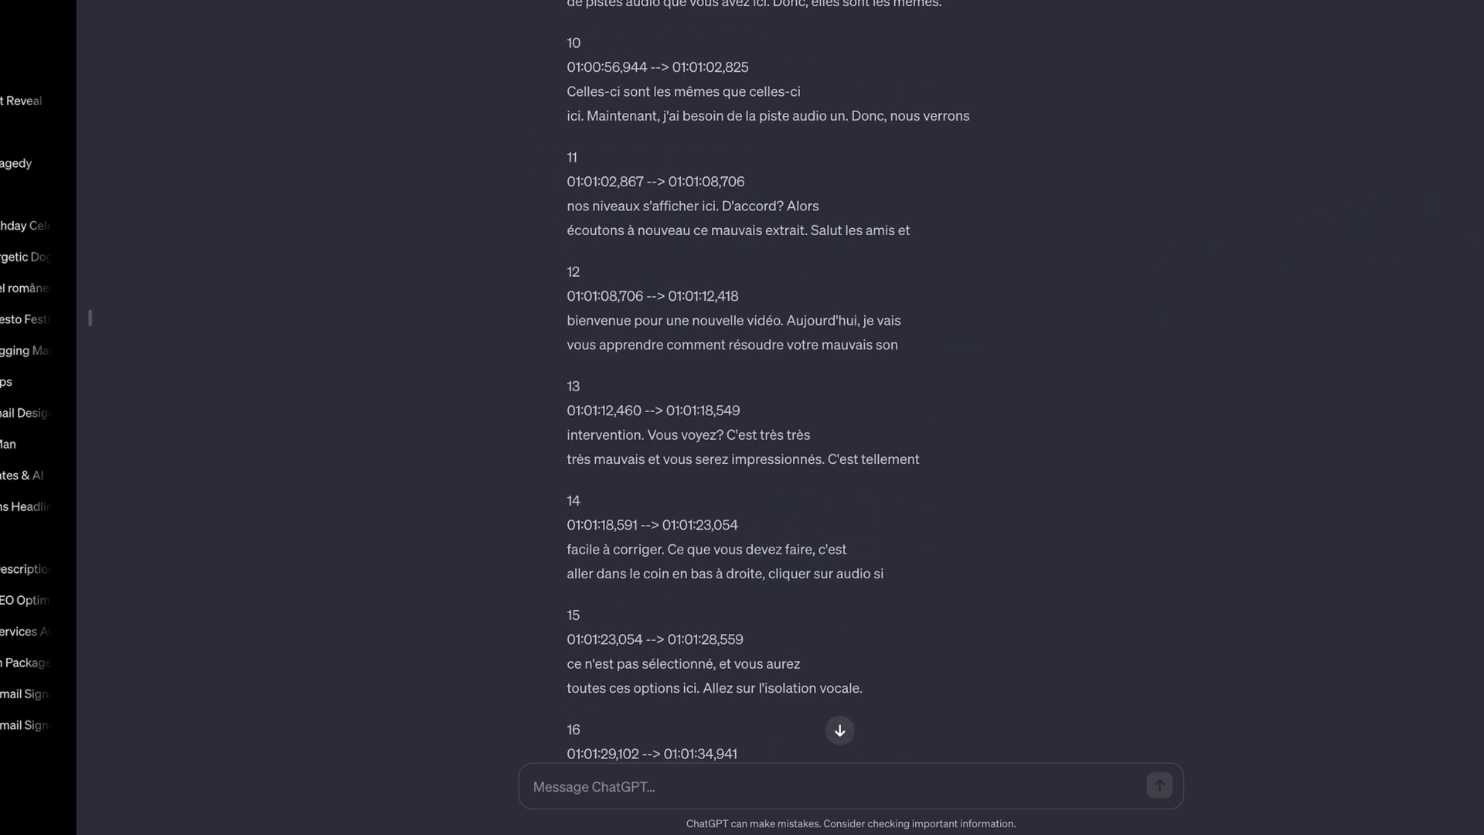
{"action": "scroll", "coordinate": [832, 379], "scroll_direction": "down", "scroll_amount": 20}
{"action": "scroll", "coordinate": [832, 379], "scroll_direction": "up", "scroll_amount": 10}
{"action": "scroll", "coordinate": [832, 379], "scroll_direction": "down", "scroll_amount": 1}
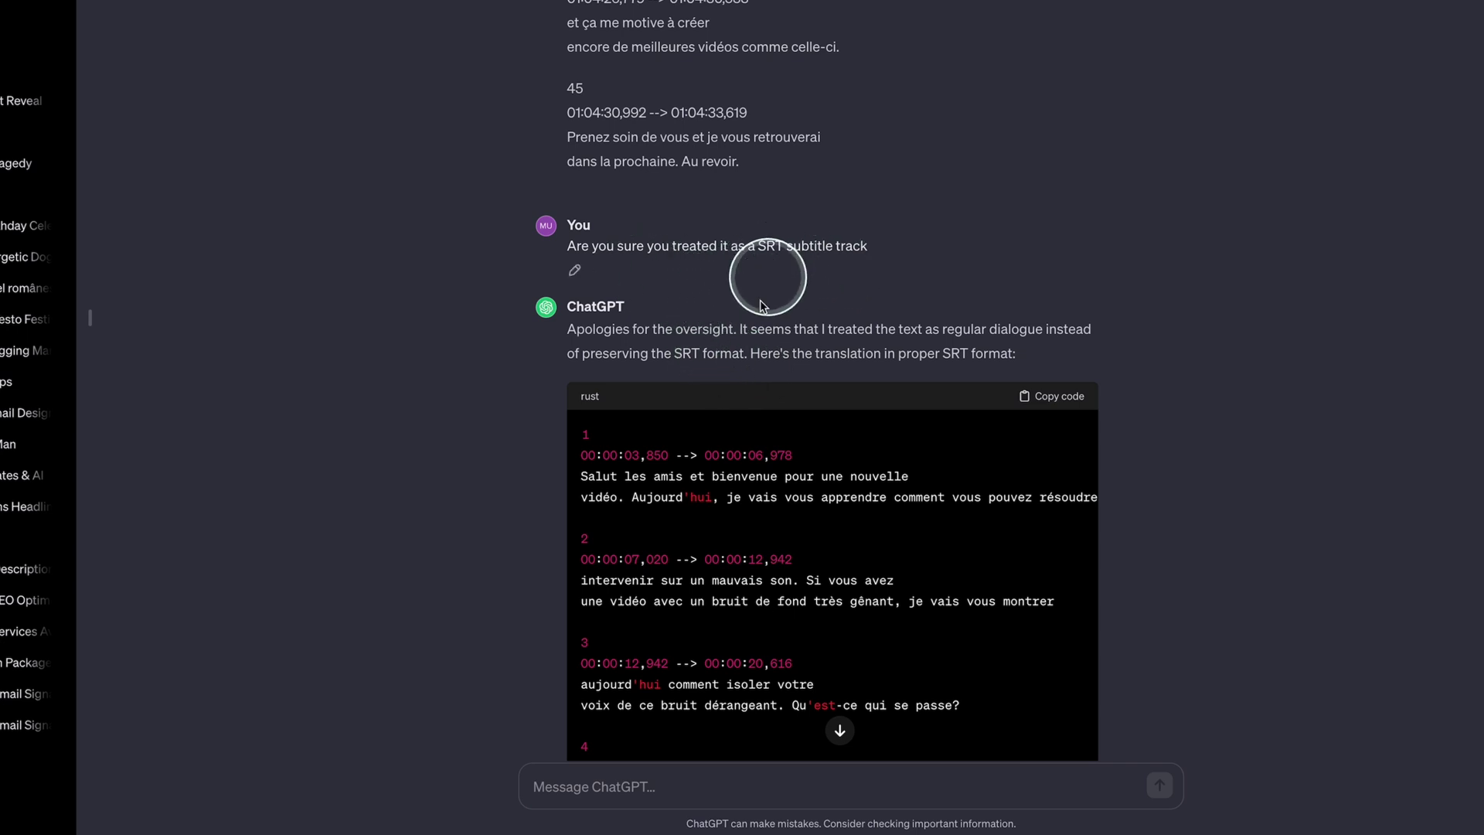
{"action": "scroll", "coordinate": [874, 418], "scroll_direction": "down", "scroll_amount": 4}
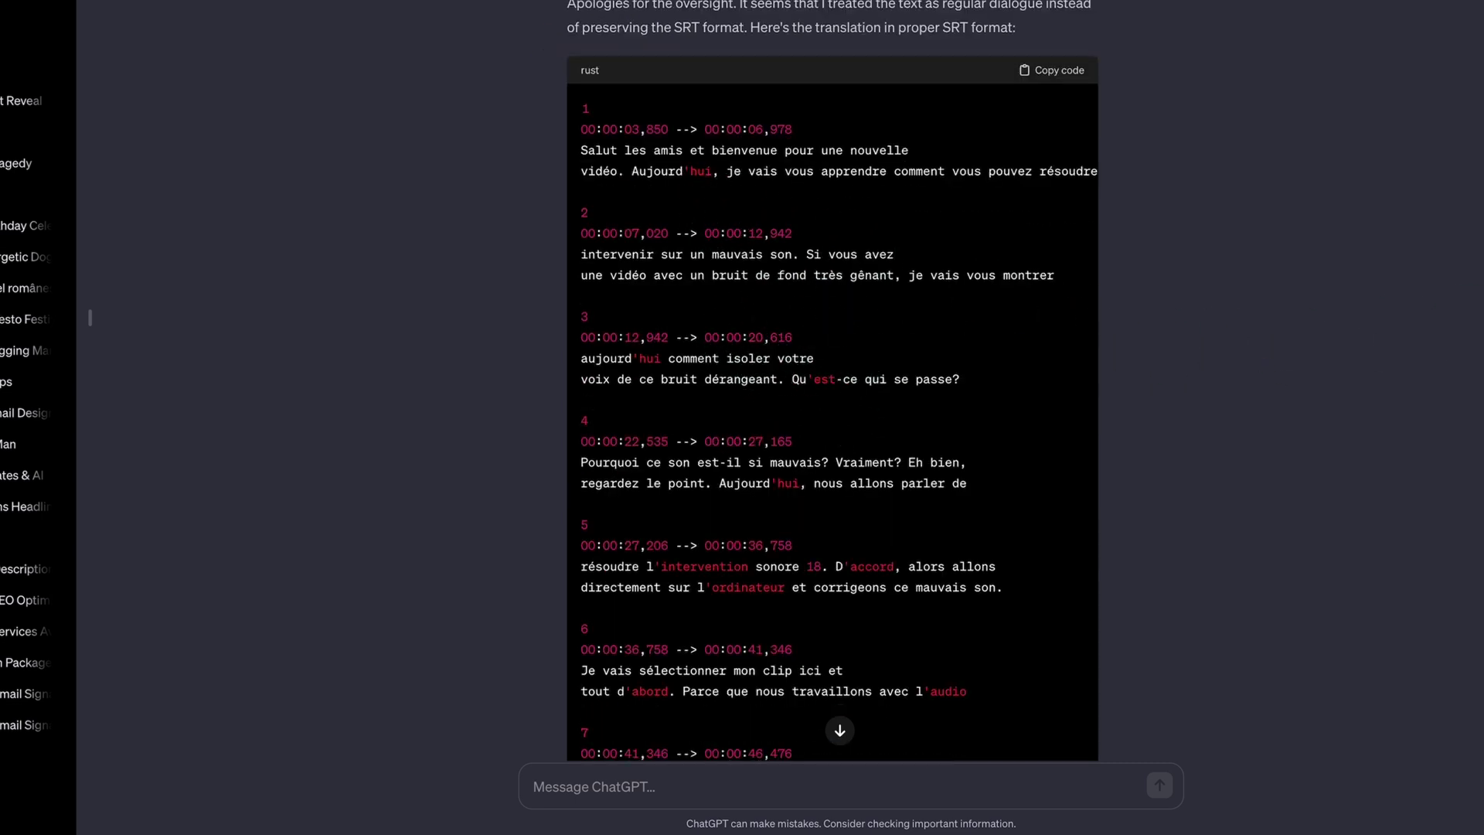
{"action": "scroll", "coordinate": [832, 418], "scroll_direction": "down", "scroll_amount": 20}
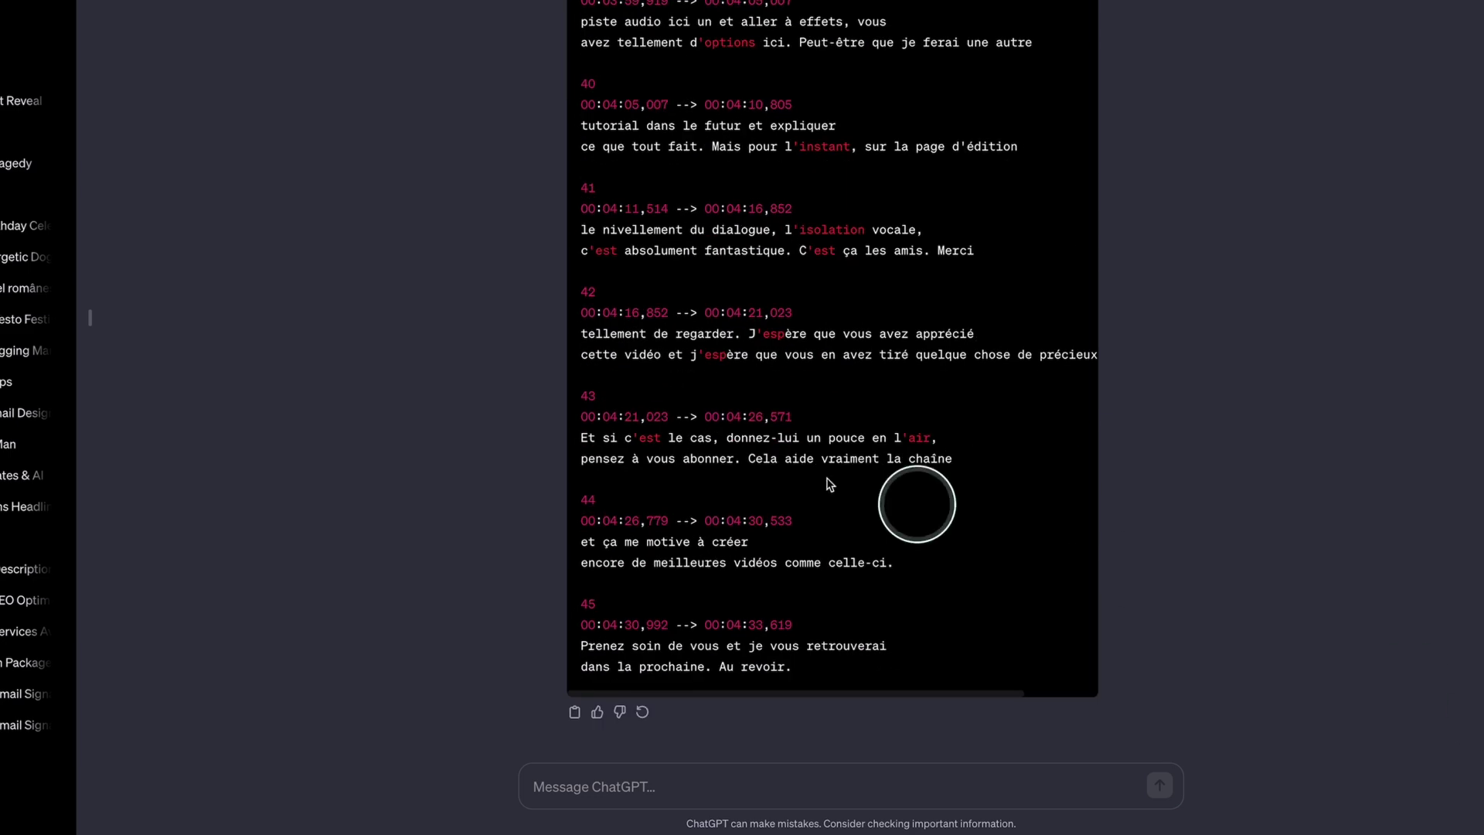
Switch to TextEdit, save ENGLISH Subtitles.srt and duplicate it as a new document under its default copy name
{"action": "mouse_move", "coordinate": [464, 831]}
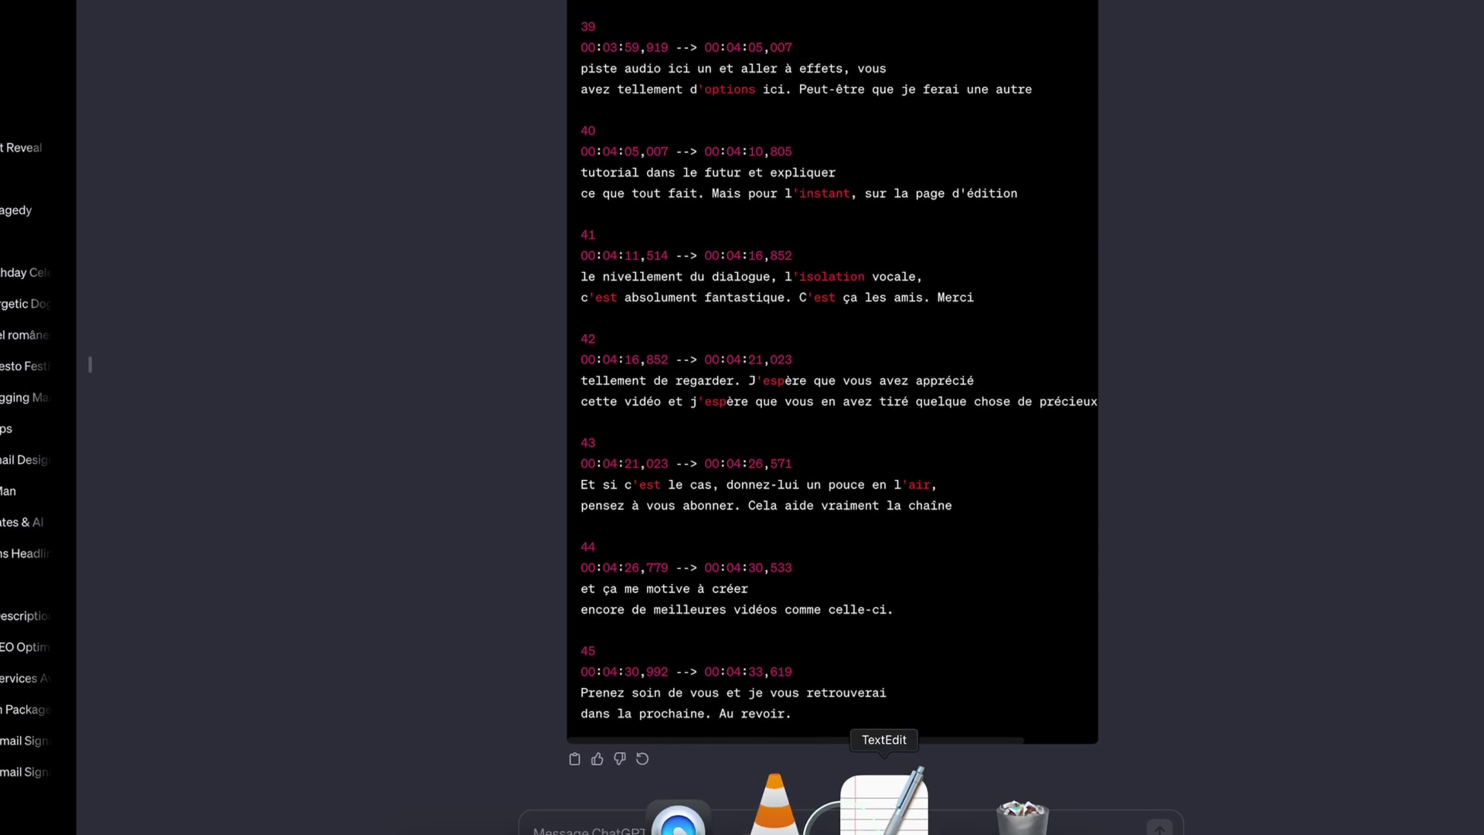
{"action": "left_click", "coordinate": [888, 807]}
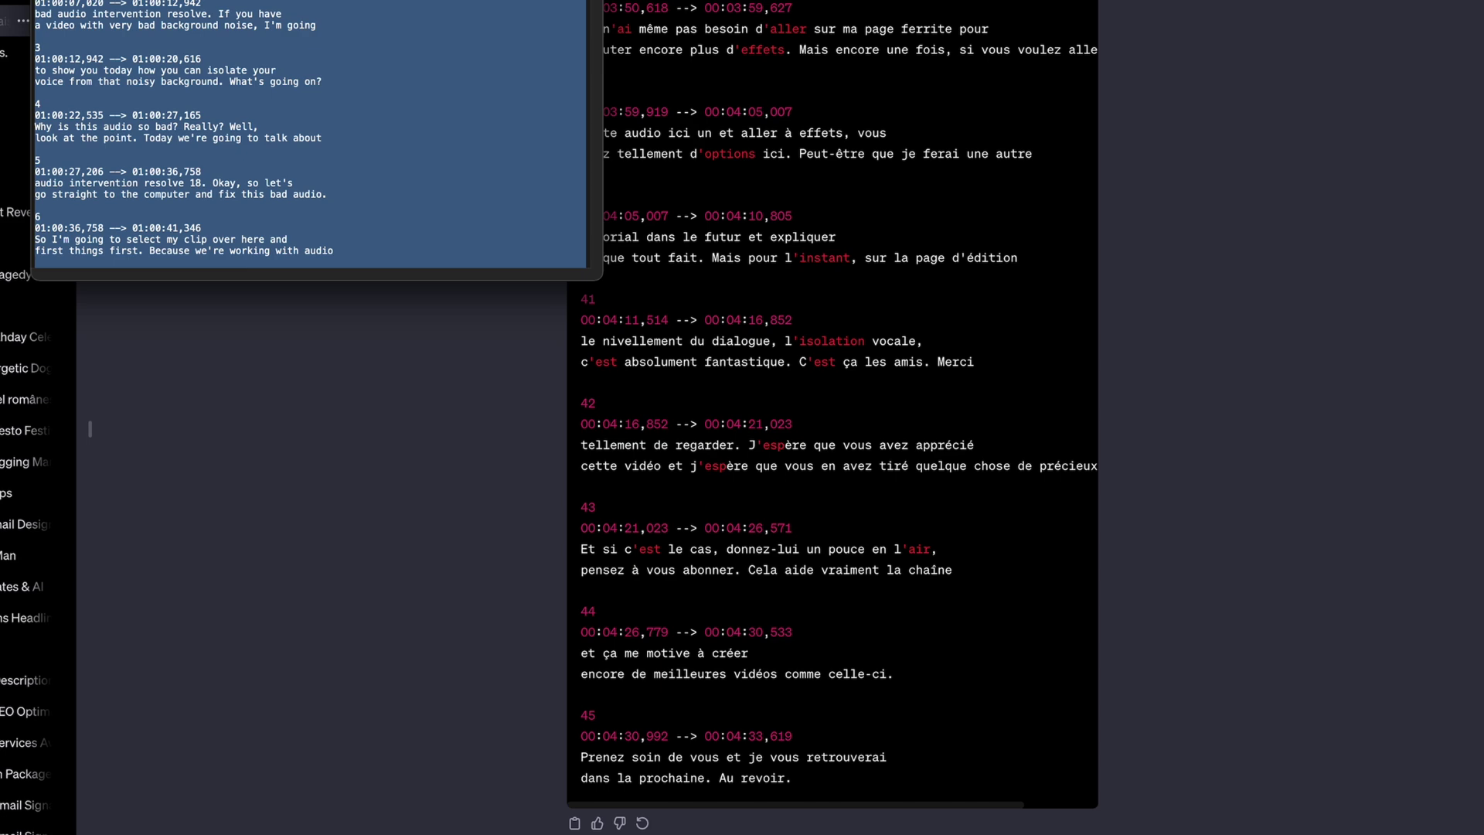
{"action": "key", "text": "super+s"}
{"action": "key", "text": "Return"}
{"action": "left_click", "coordinate": [99, 15]}
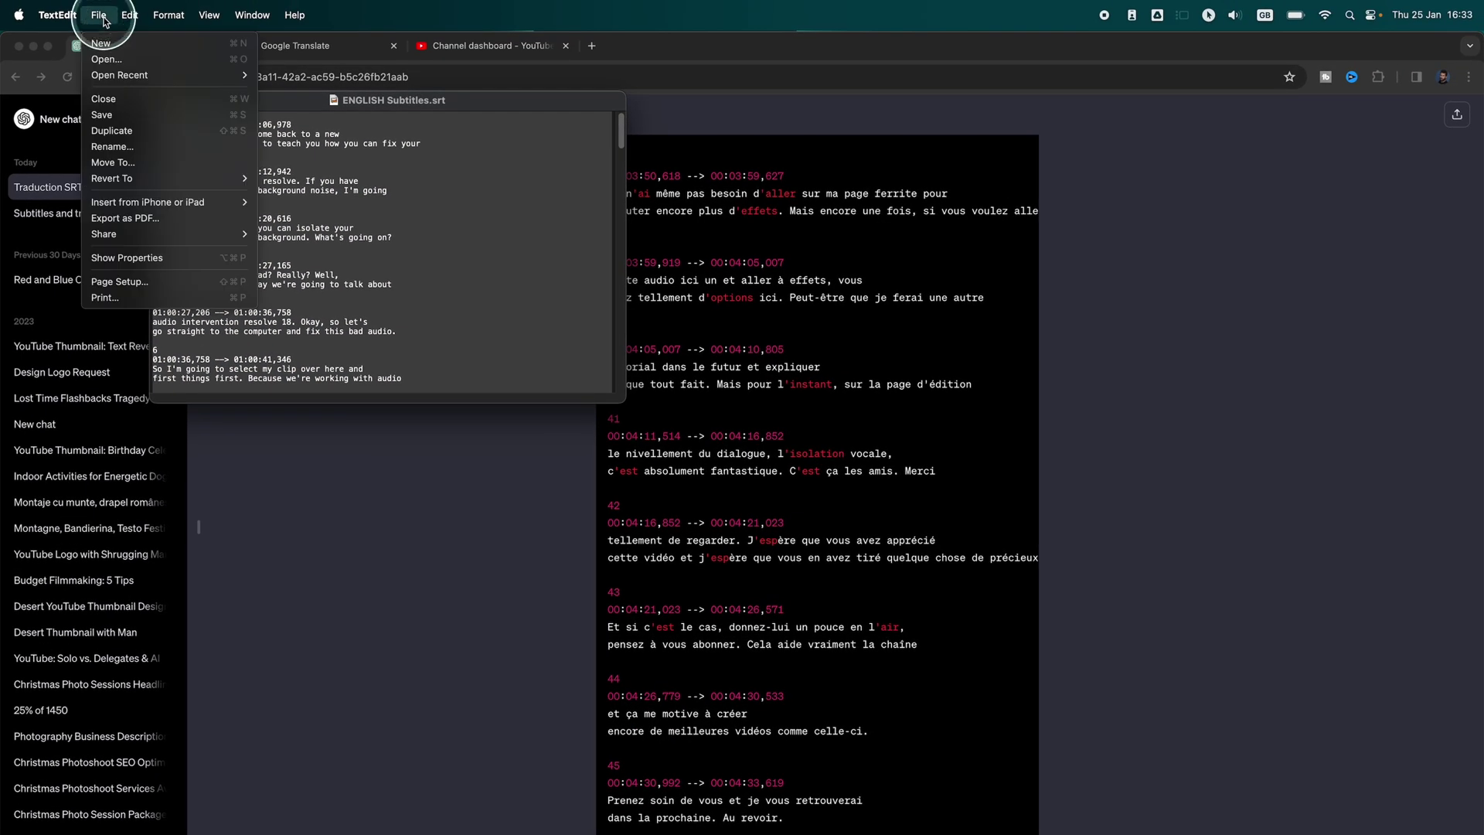
{"action": "left_click", "coordinate": [125, 131]}
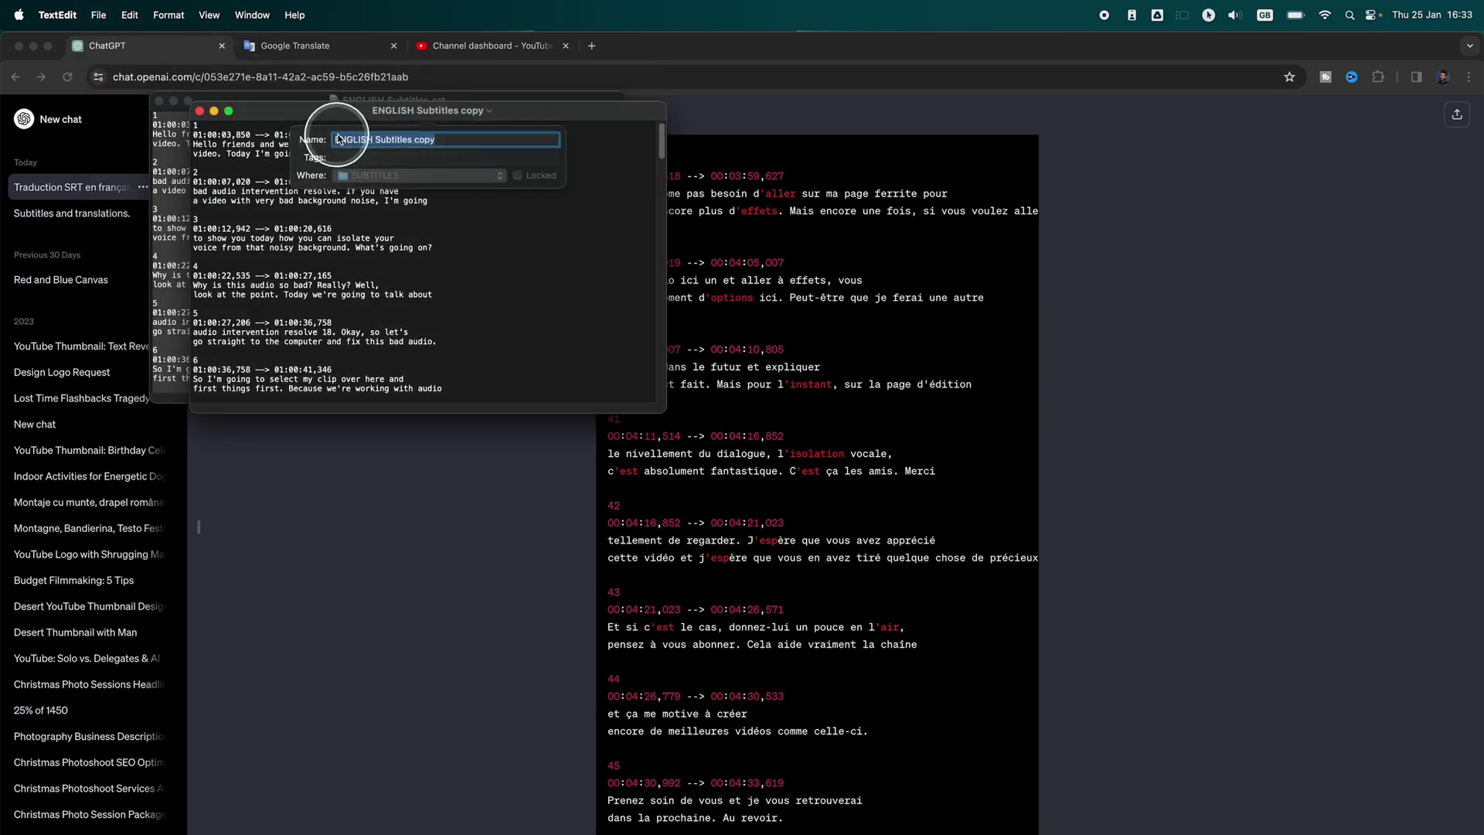
{"action": "left_click", "coordinate": [389, 248]}
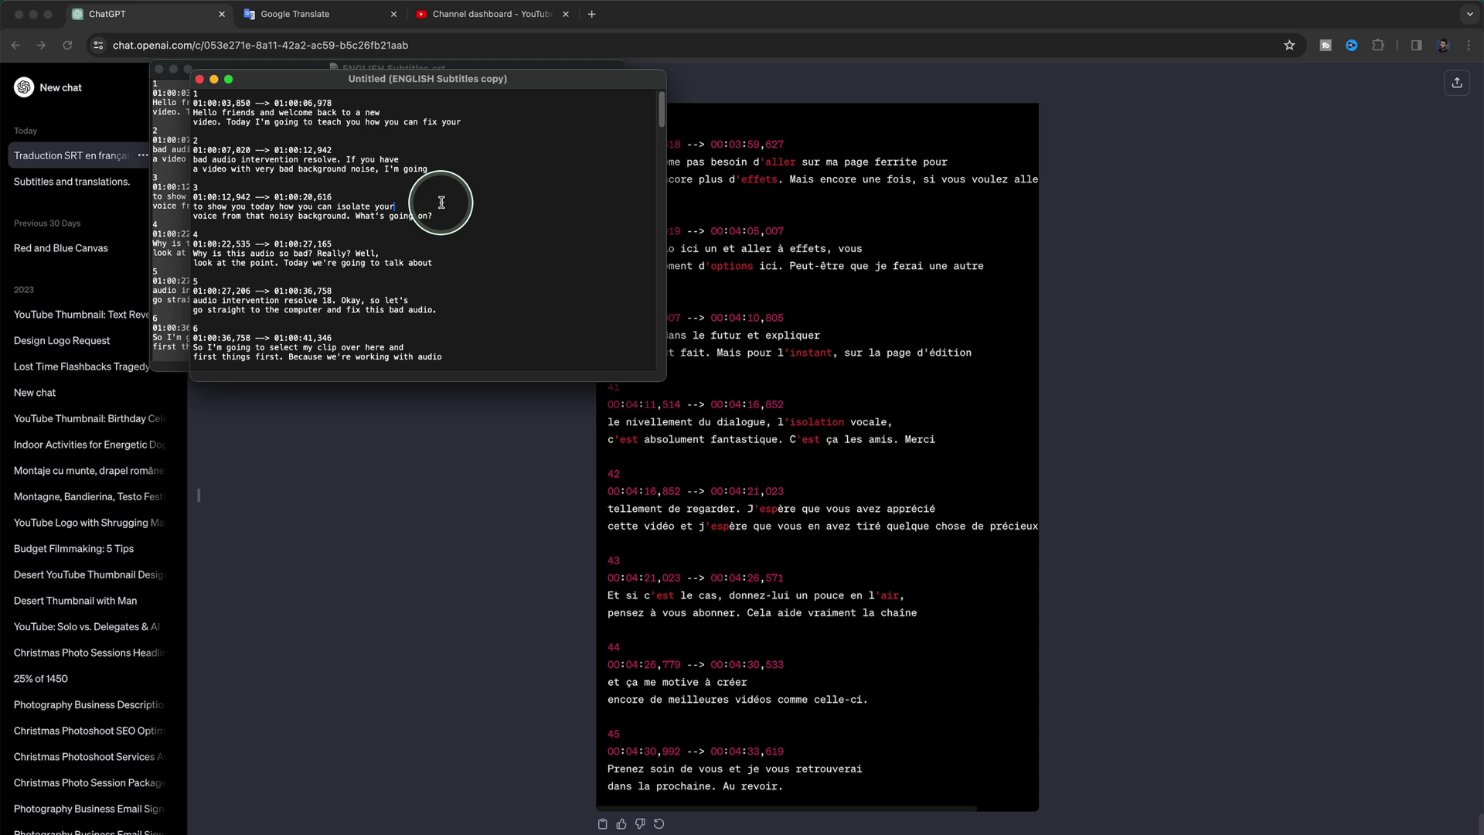
Replace all the English text in the duplicate with the copied French subtitles and return to its first subtitle
{"action": "key", "text": "super+a"}
{"action": "key", "text": "BackSpace"}
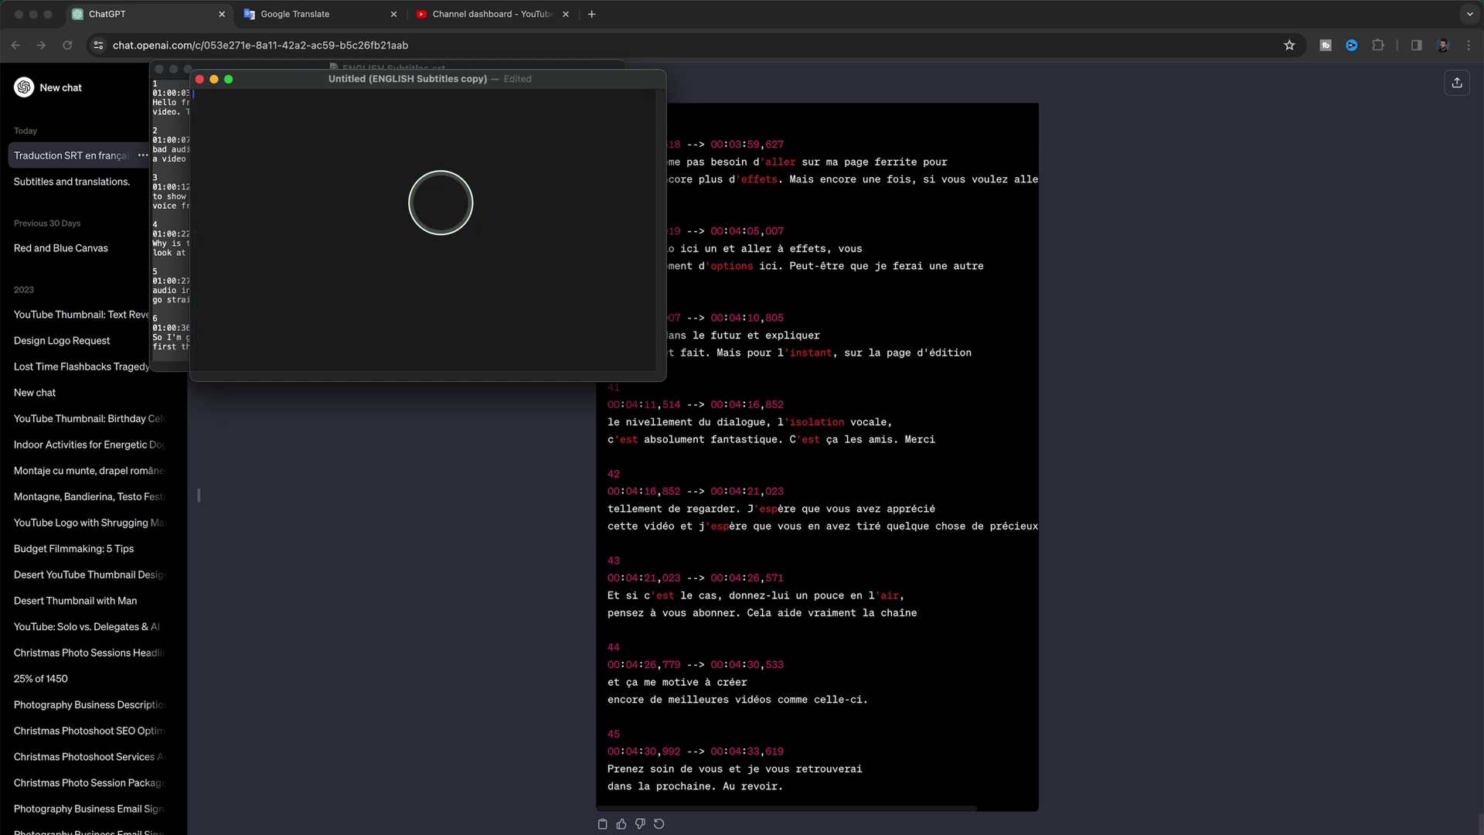
{"action": "key", "text": "super+v"}
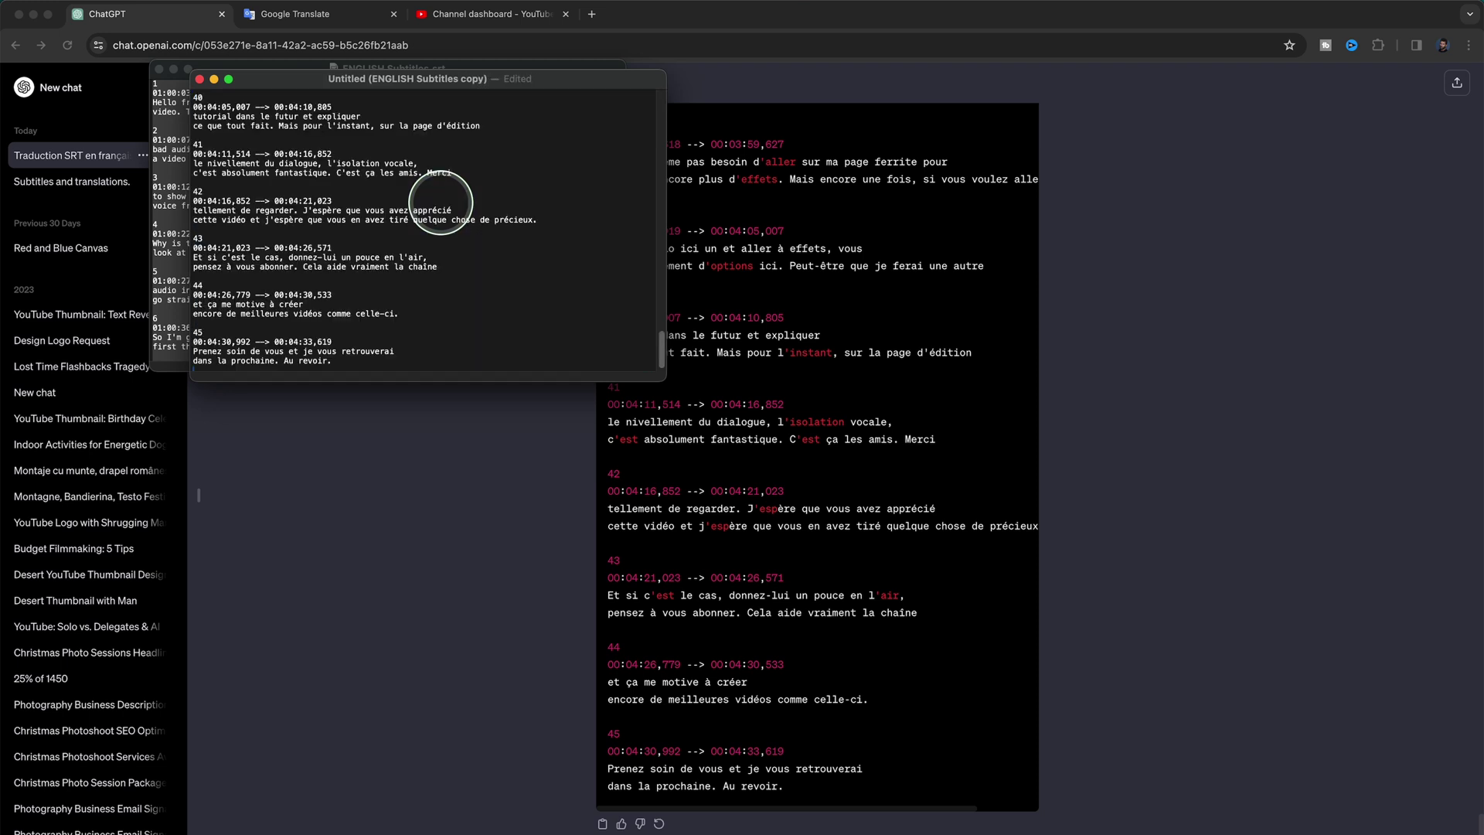
{"action": "scroll", "coordinate": [479, 205], "scroll_direction": "up", "scroll_amount": 5}
{"action": "left_click_drag", "start_coordinate": [661, 313], "coordinate": [669, 107]}
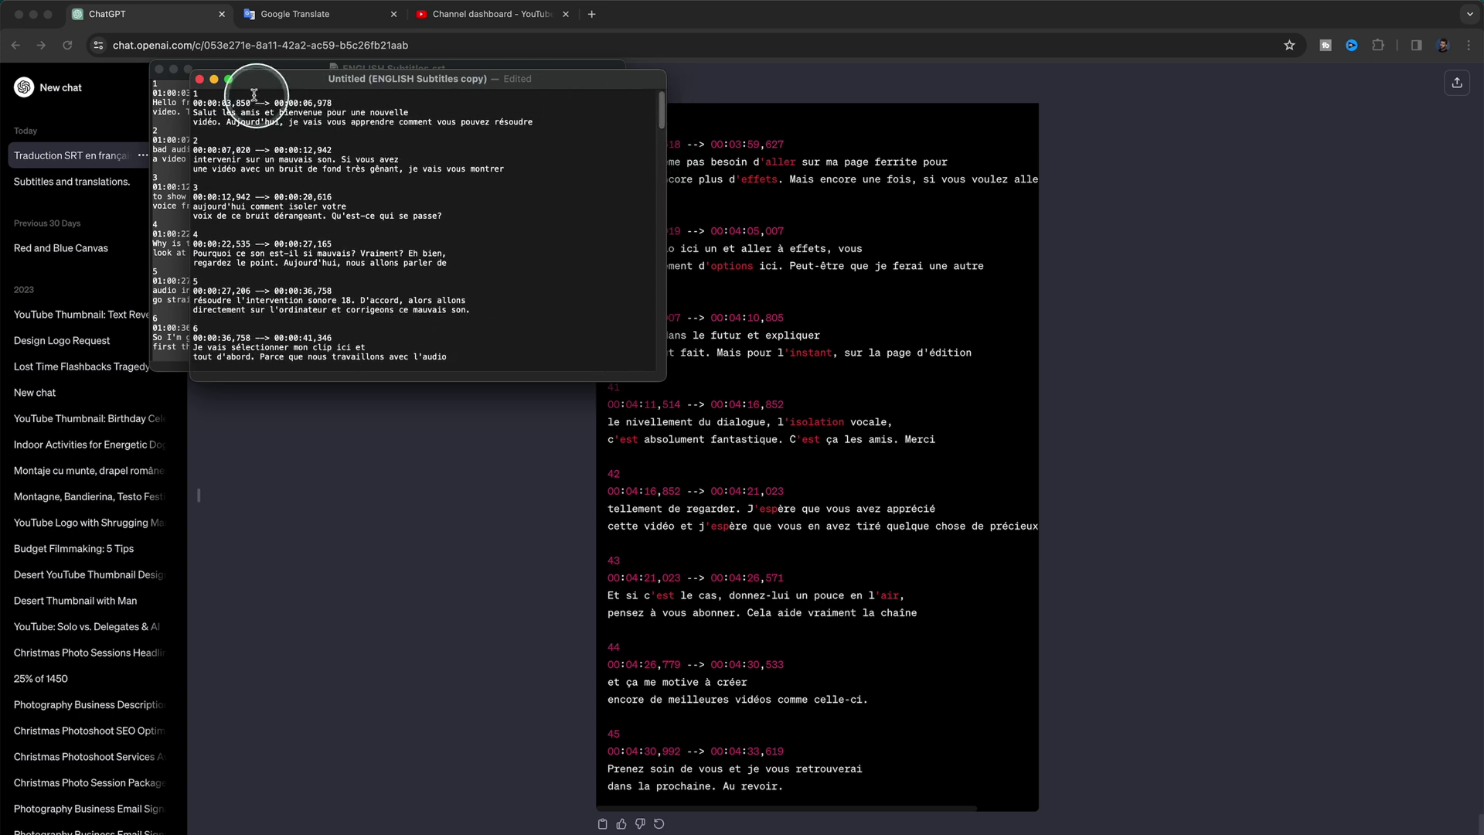
Move the French copy's window aside and compare it with the original ENGLISH Subtitles.srt, ending on the French copy
{"action": "left_click_drag", "start_coordinate": [247, 87], "coordinate": [281, 79]}
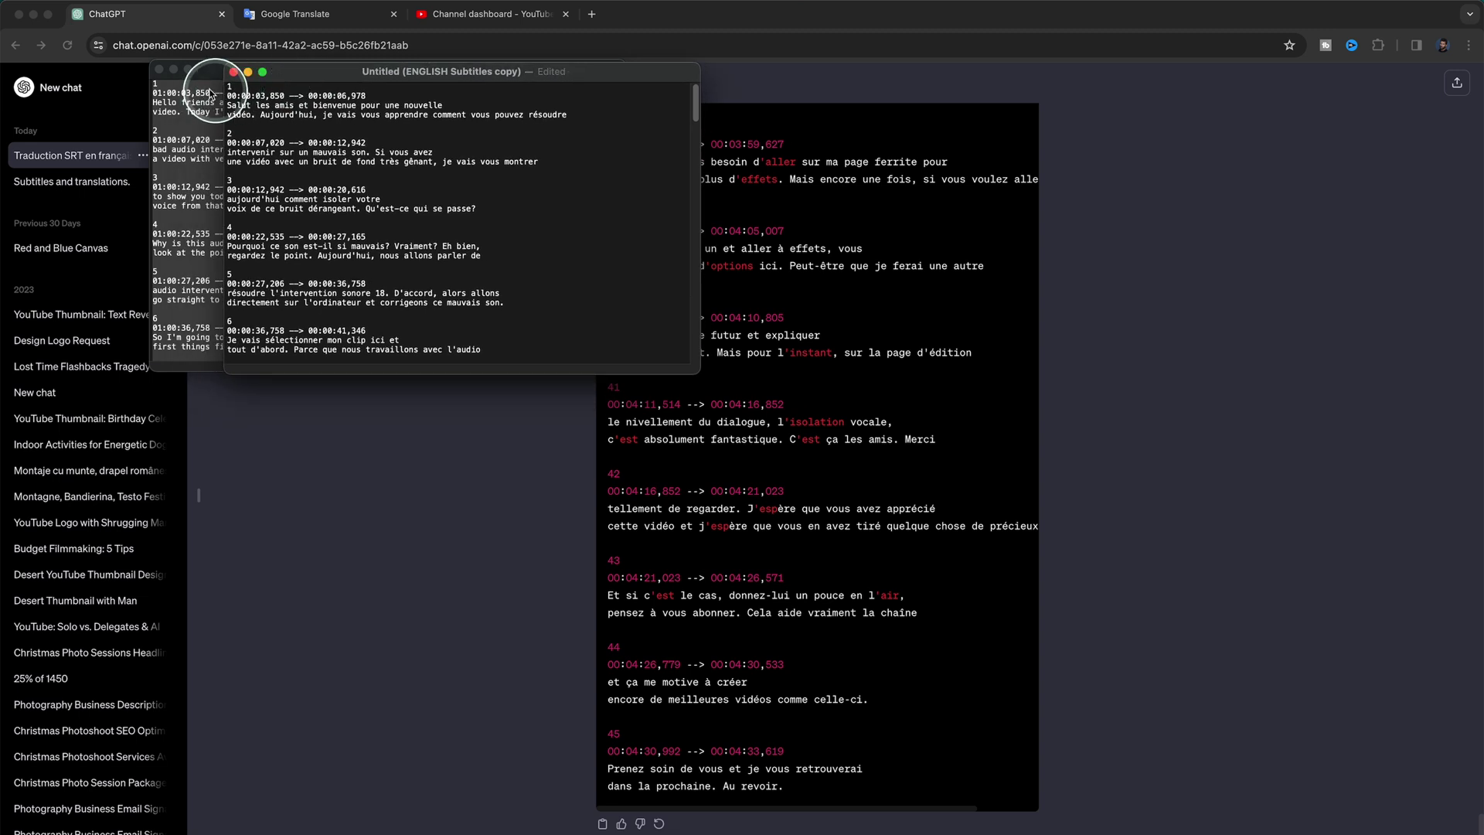
{"action": "left_click", "coordinate": [164, 85]}
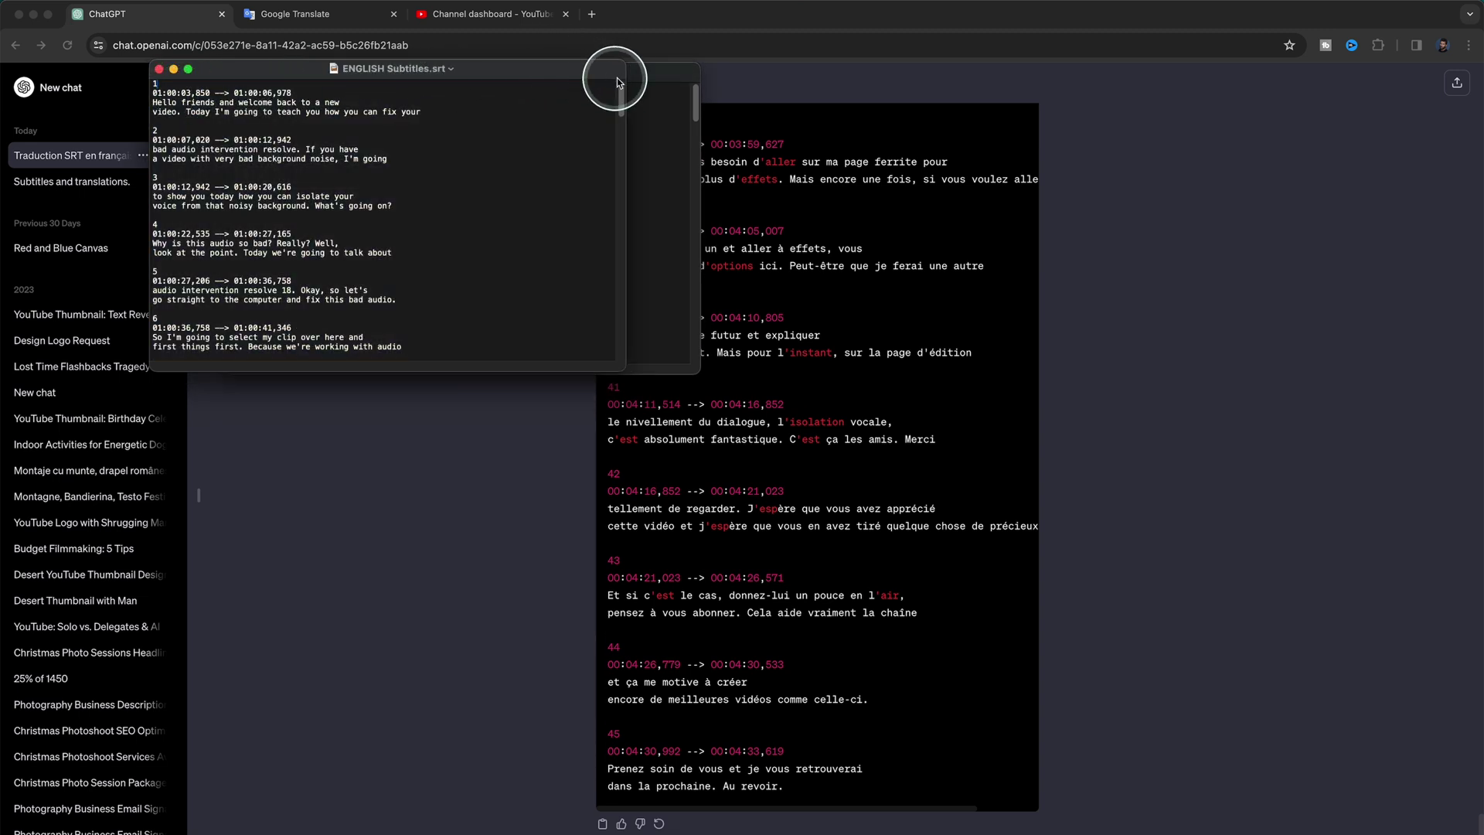
{"action": "left_click", "coordinate": [641, 81]}
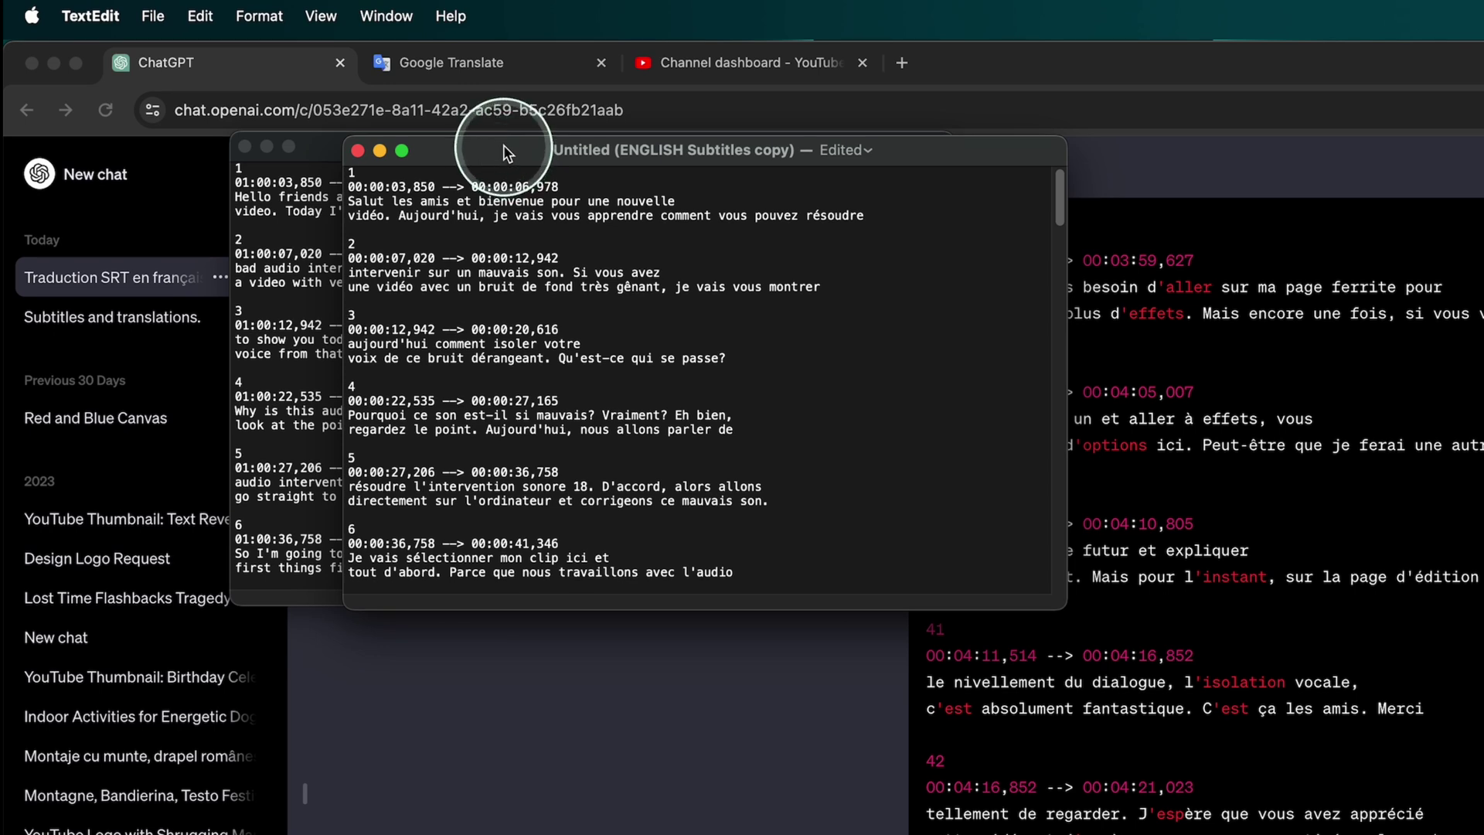
Save the French copy as FRENCH Subtitles.srt in the SUBTITLES folder, without the automatic .txt extension
{"action": "left_click", "coordinate": [152, 21]}
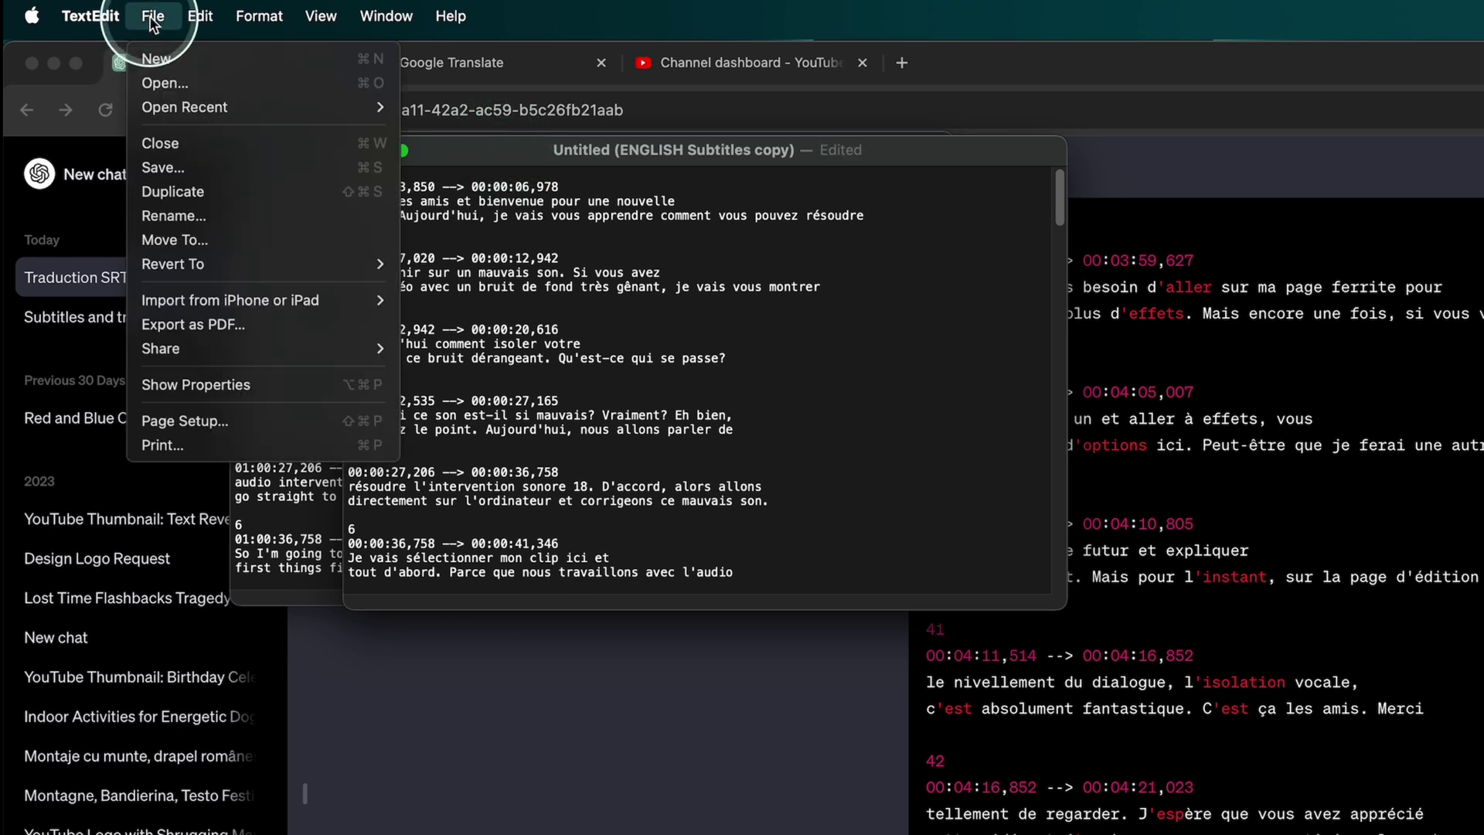
{"action": "left_click", "coordinate": [169, 165]}
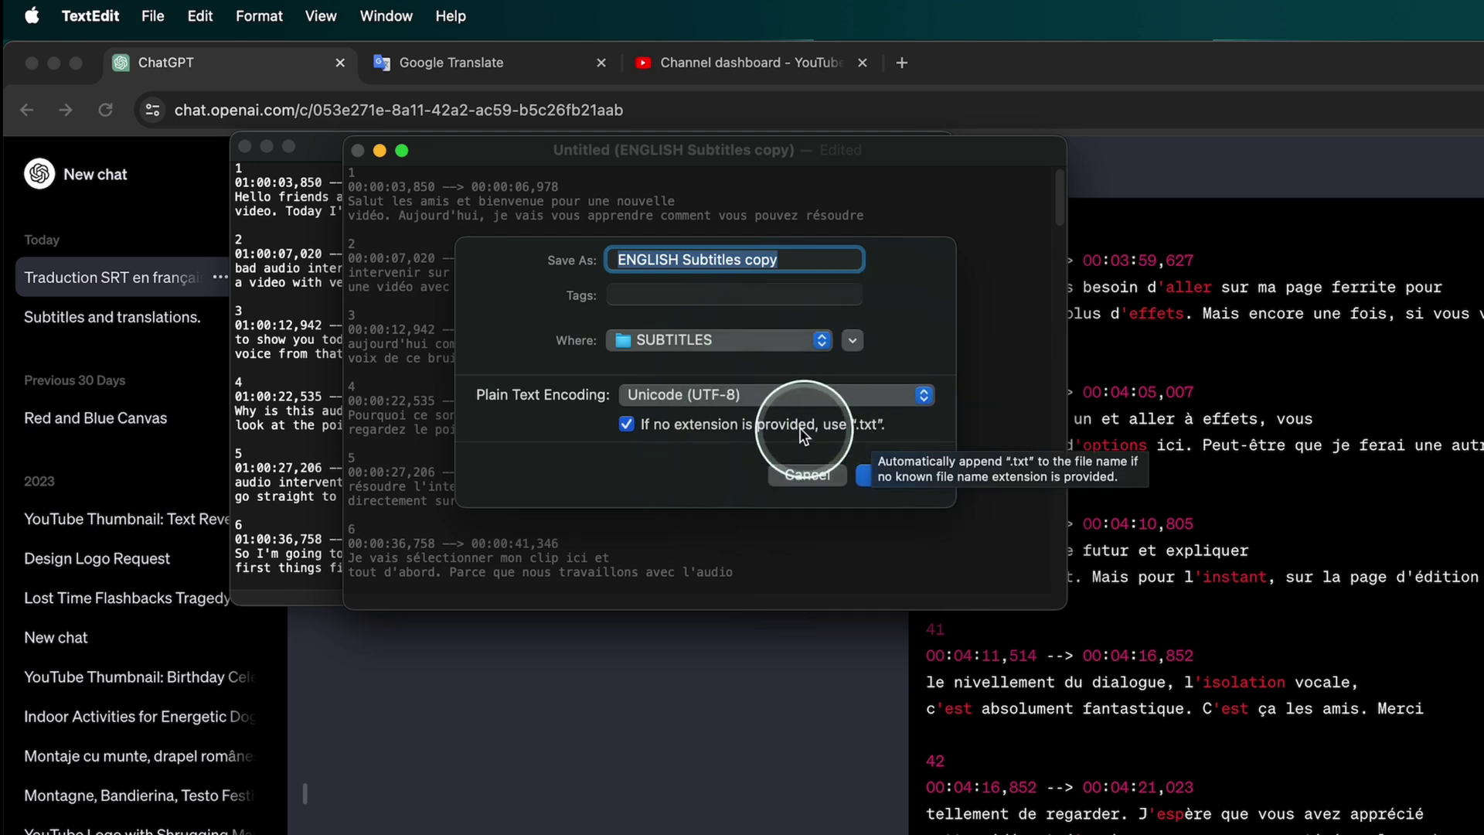
{"action": "left_click", "coordinate": [627, 425]}
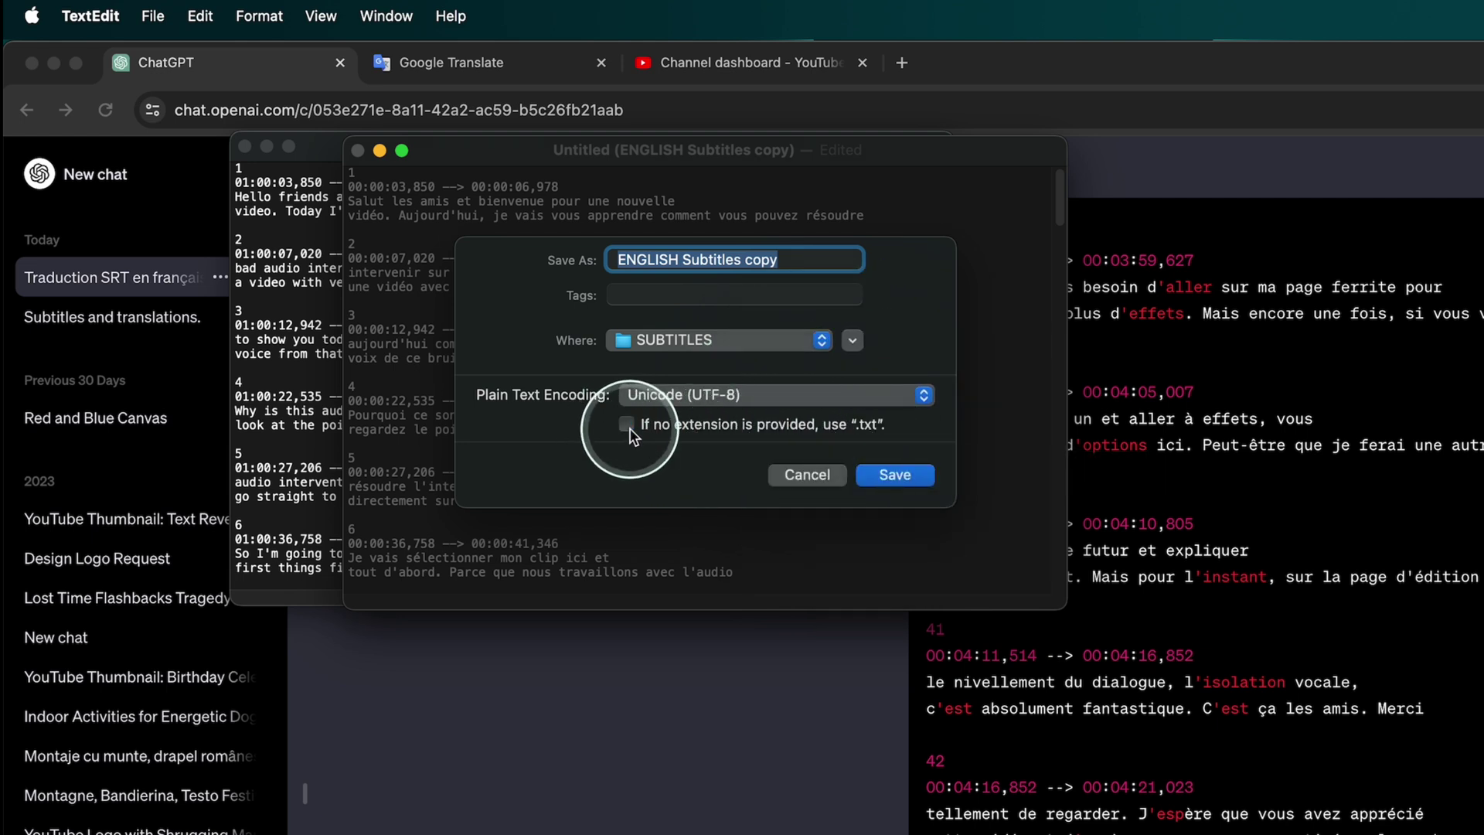
{"action": "left_click", "coordinate": [803, 260]}
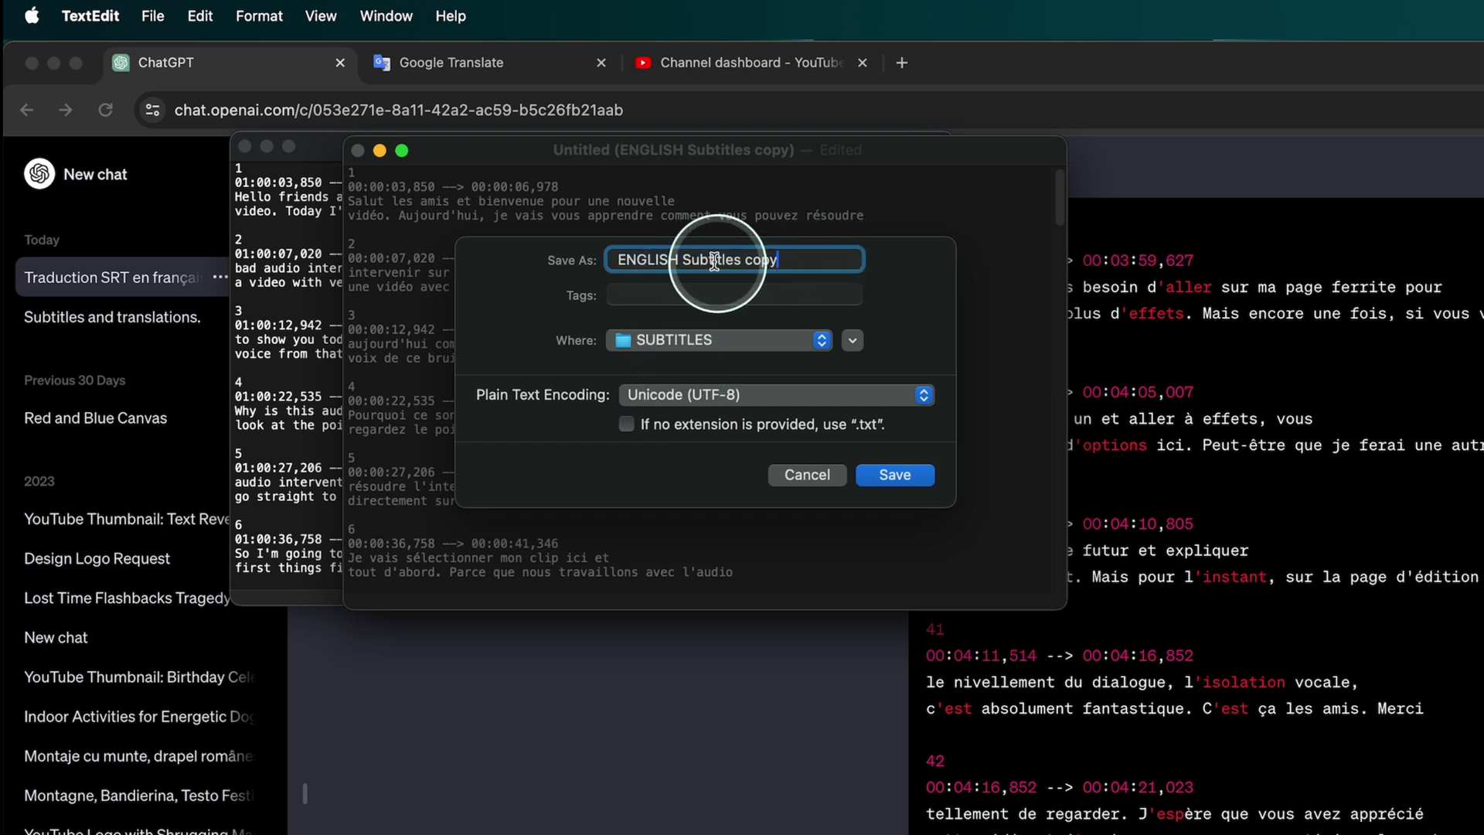
{"action": "left_click_drag", "start_coordinate": [682, 261], "coordinate": [604, 250]}
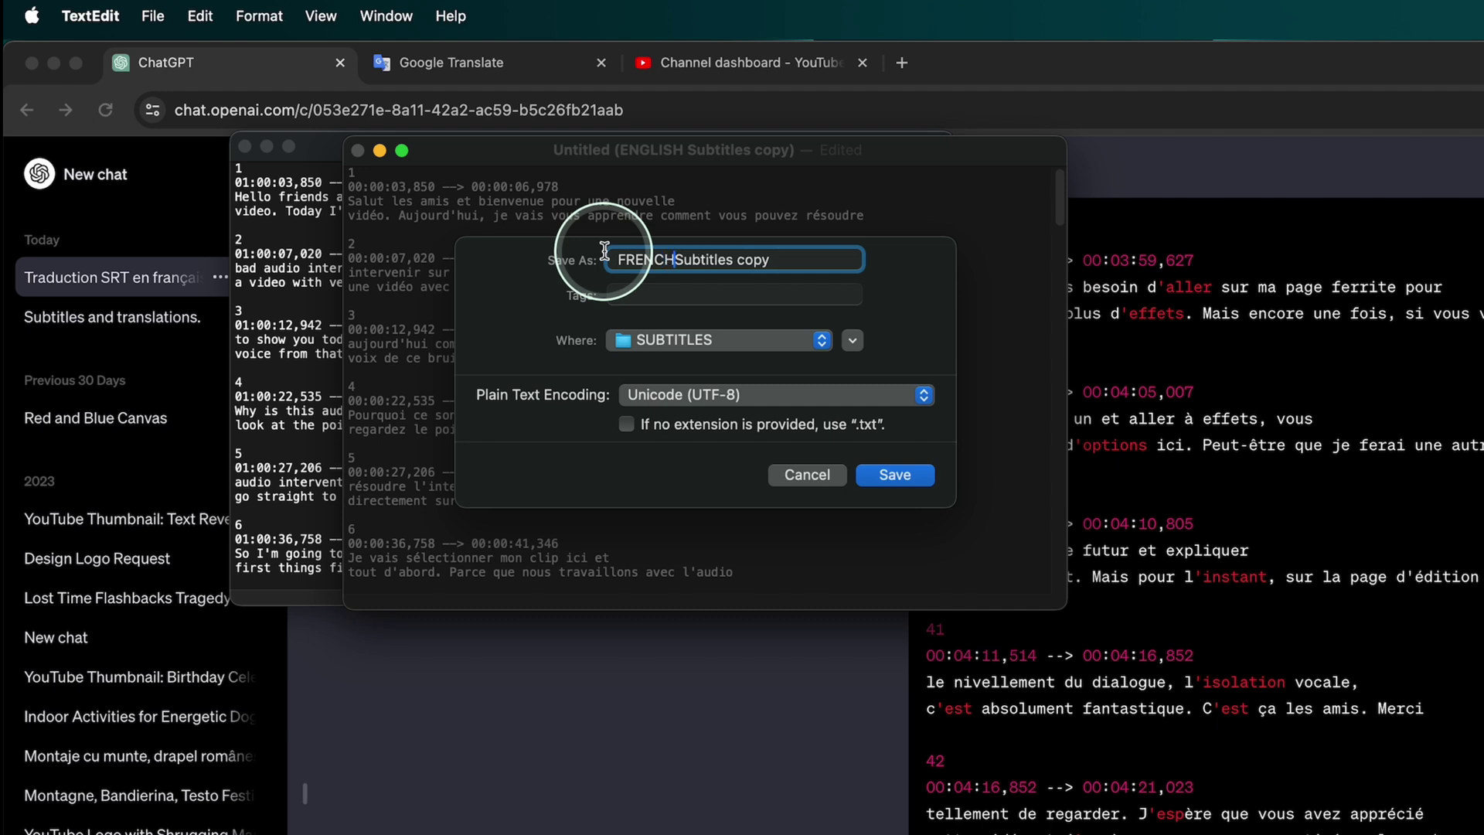
{"action": "left_click", "coordinate": [812, 259]}
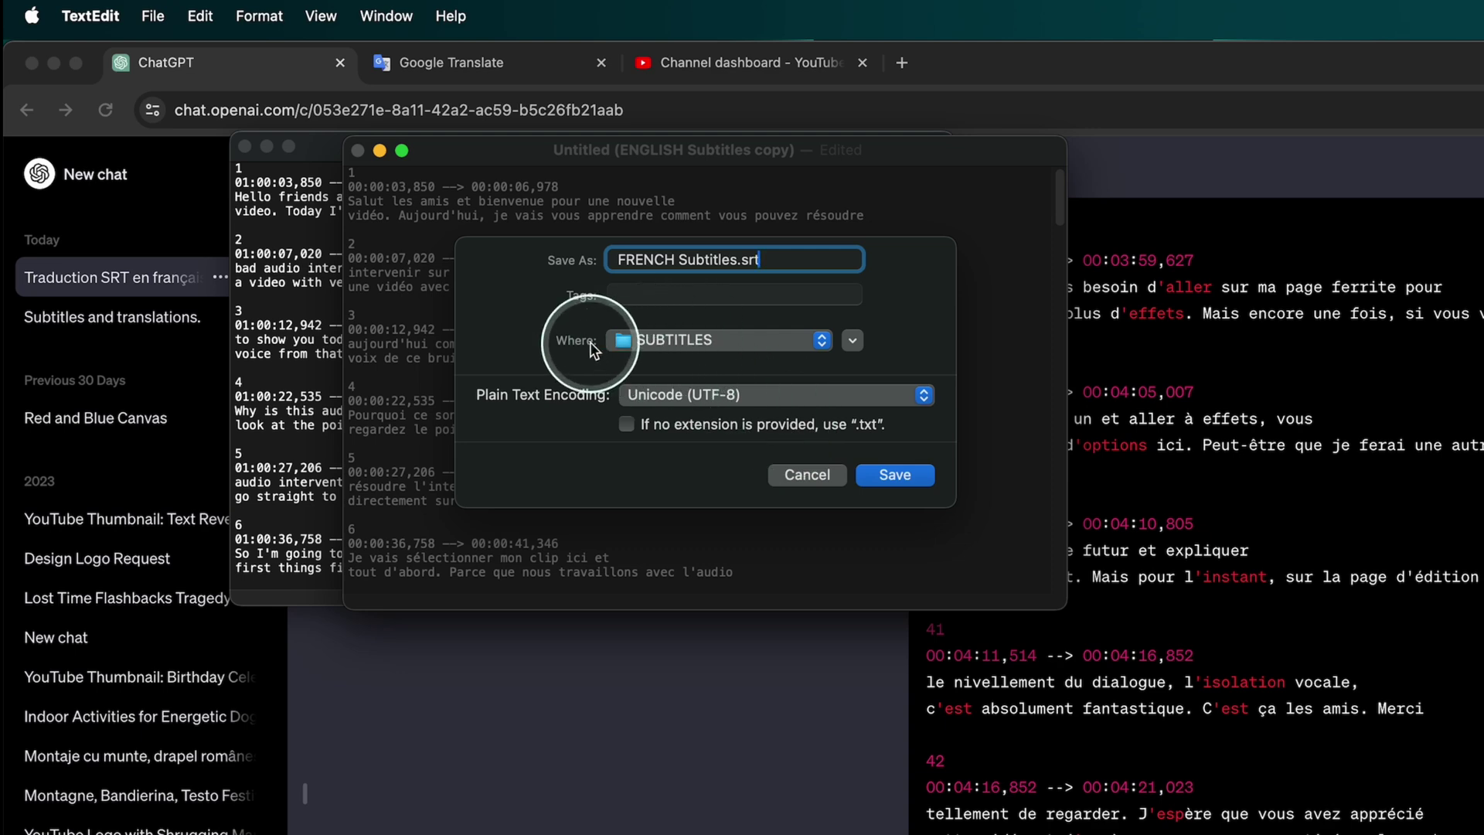
{"action": "left_click", "coordinate": [894, 474]}
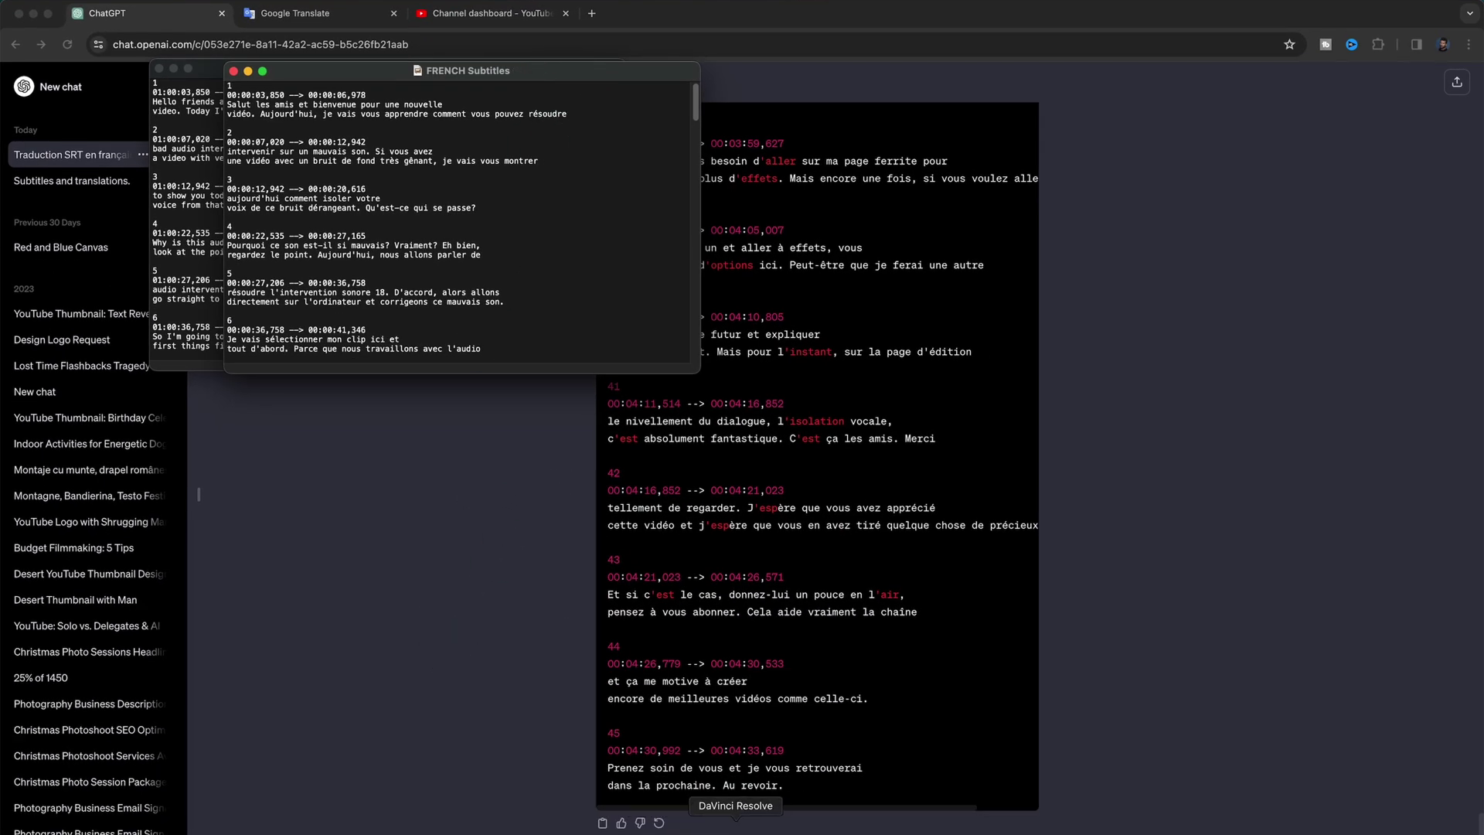
Switch to DaVinci Resolve, add a subtitle track named FRENCH Subtitles and disable the ENGLISH Subtitles track
{"action": "left_click", "coordinate": [735, 825]}
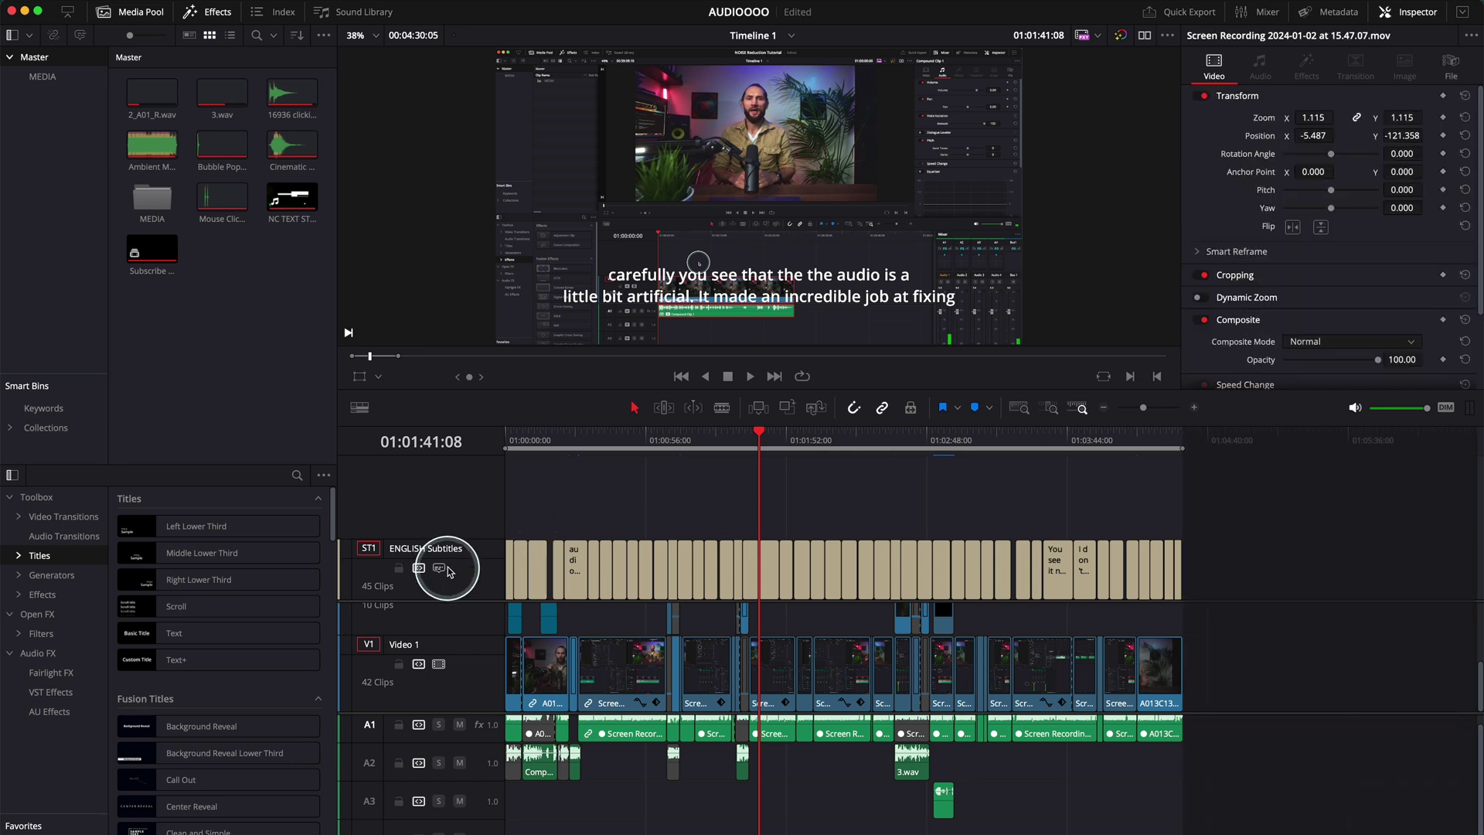
{"action": "right_click", "coordinate": [433, 507]}
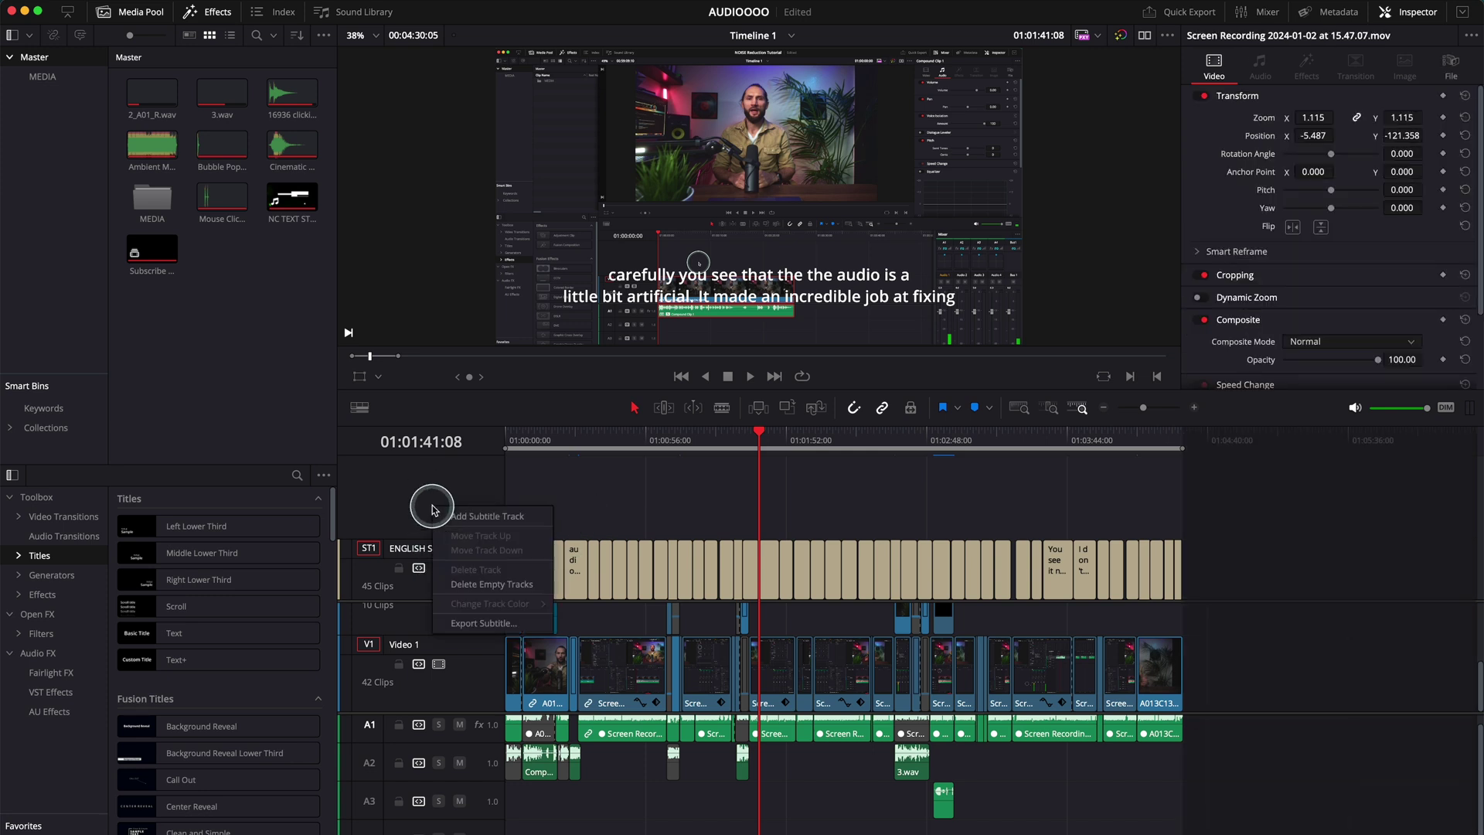
{"action": "left_click", "coordinate": [459, 517]}
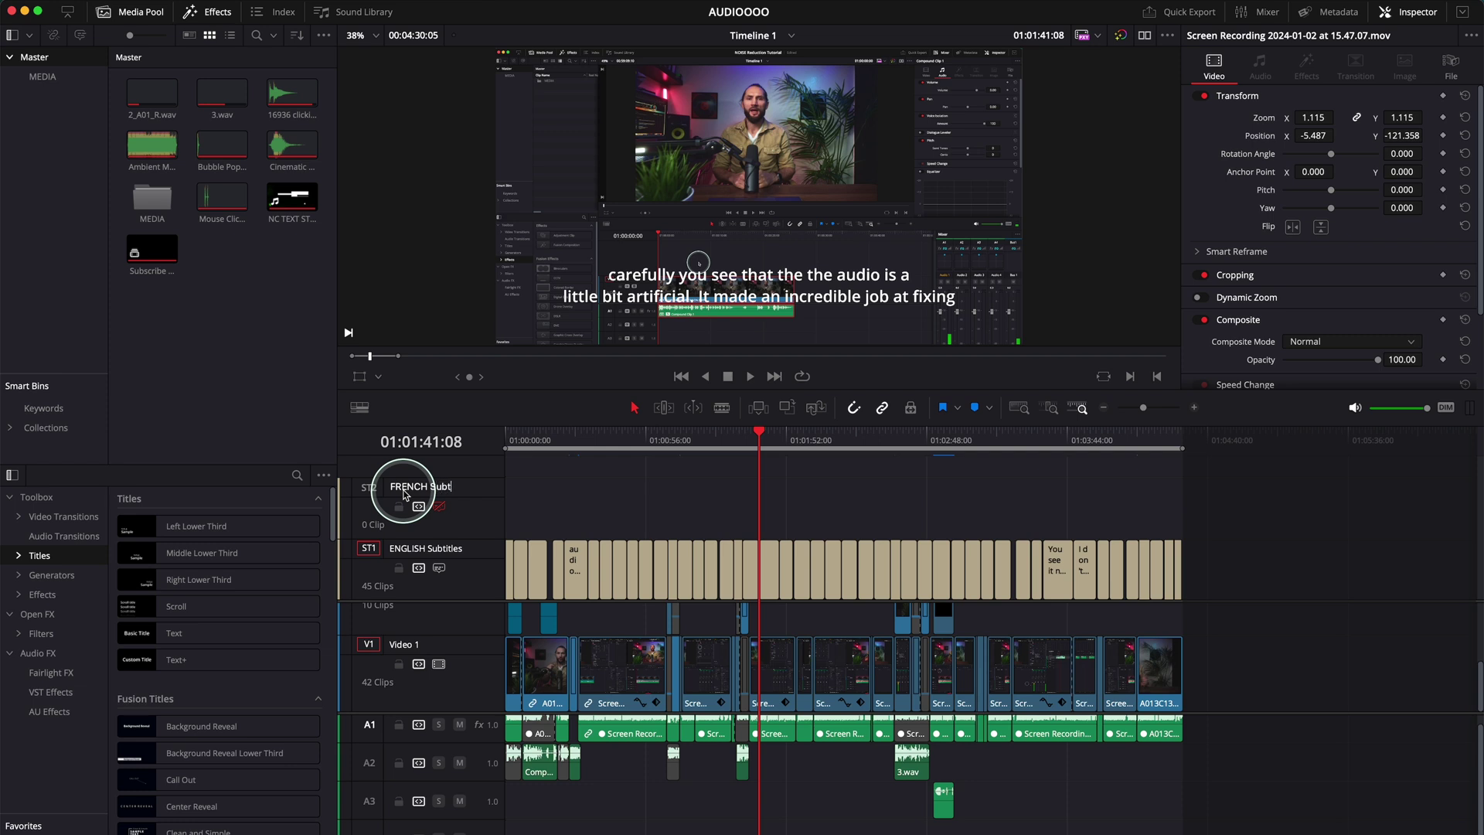
{"action": "left_click", "coordinate": [489, 550]}
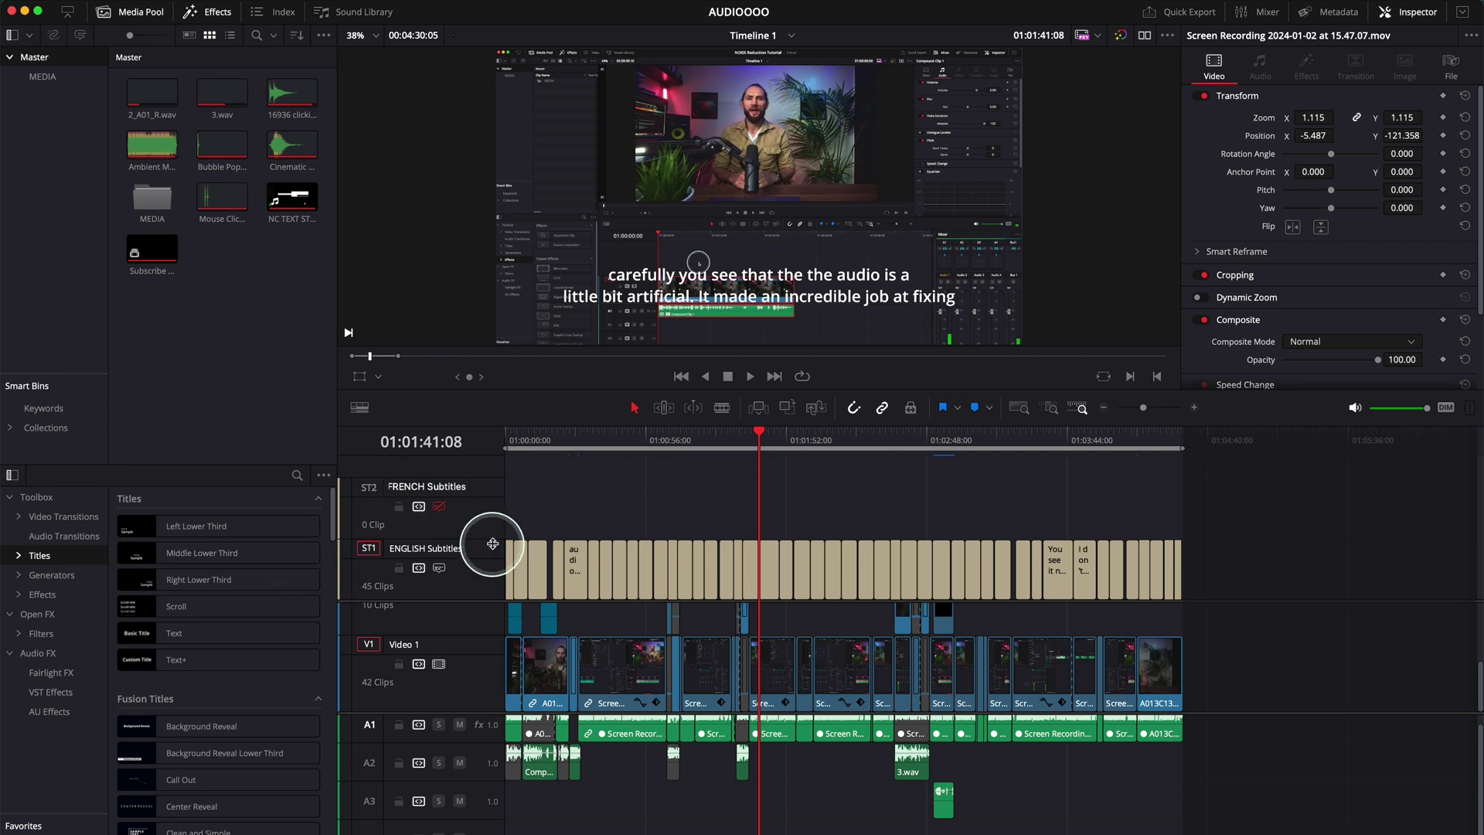
{"action": "left_click", "coordinate": [524, 517]}
{"action": "left_click", "coordinate": [456, 538]}
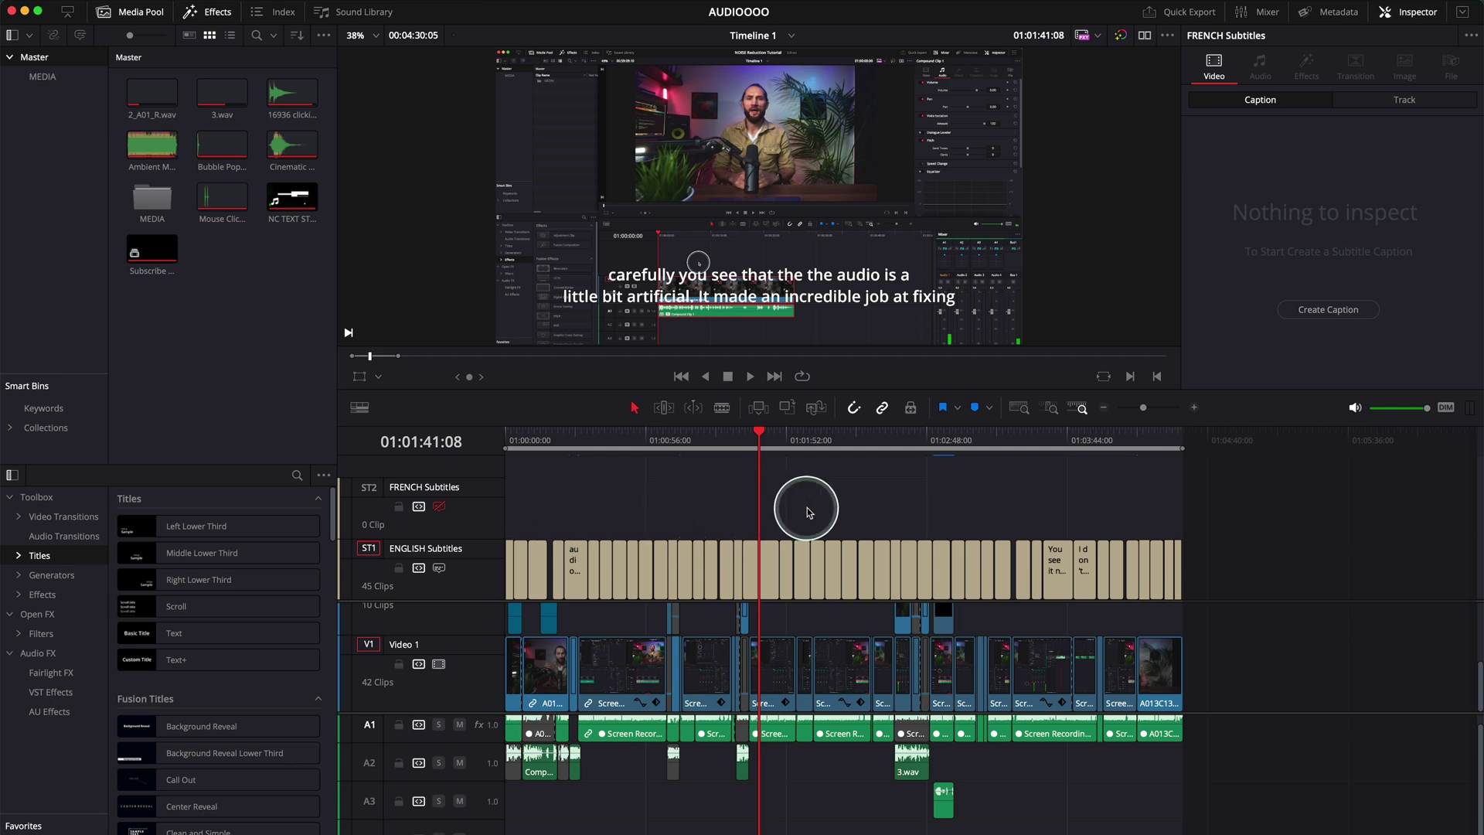
{"action": "left_click", "coordinate": [456, 572]}
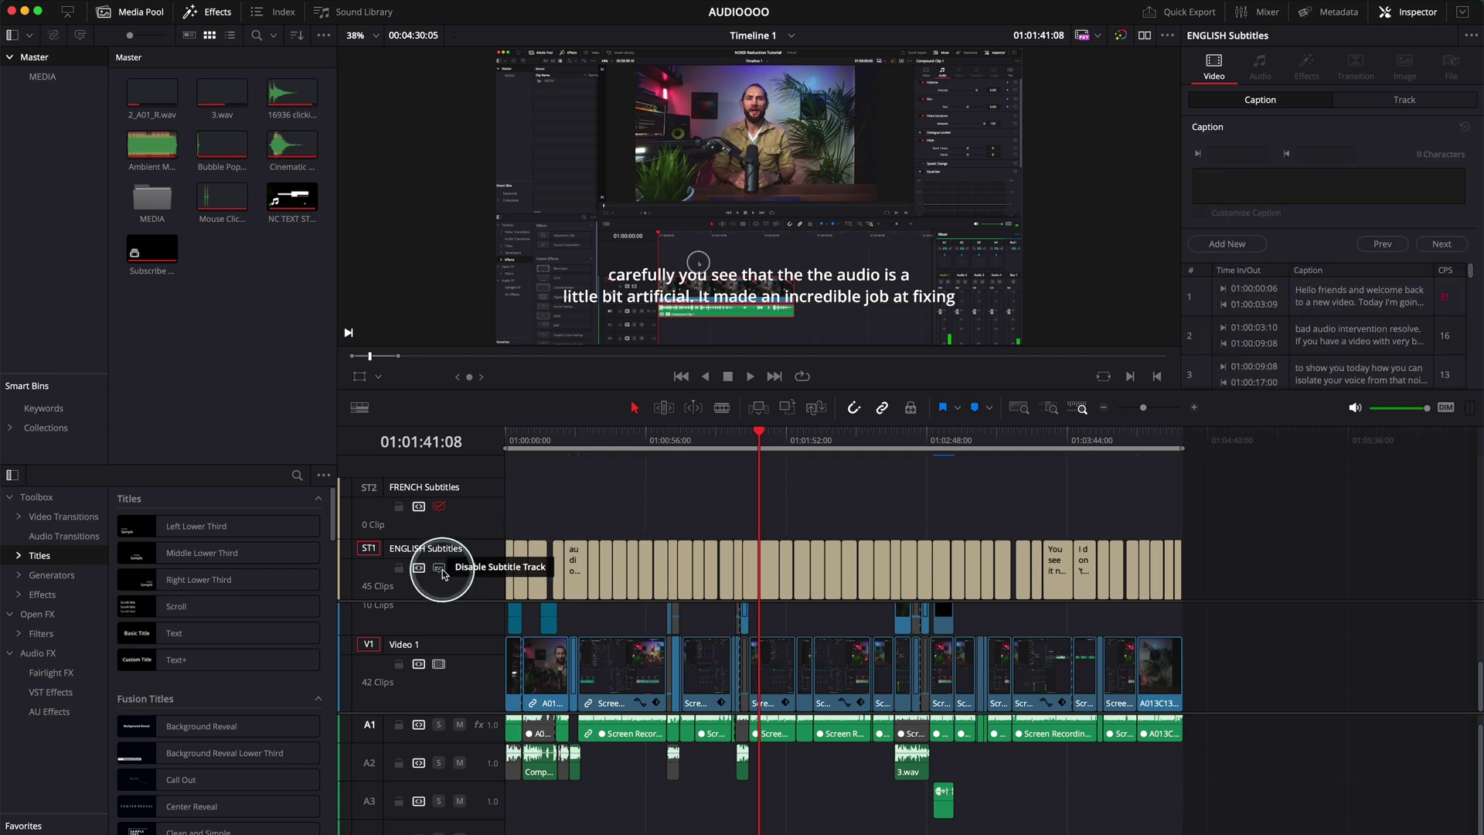
{"action": "left_click", "coordinate": [440, 570]}
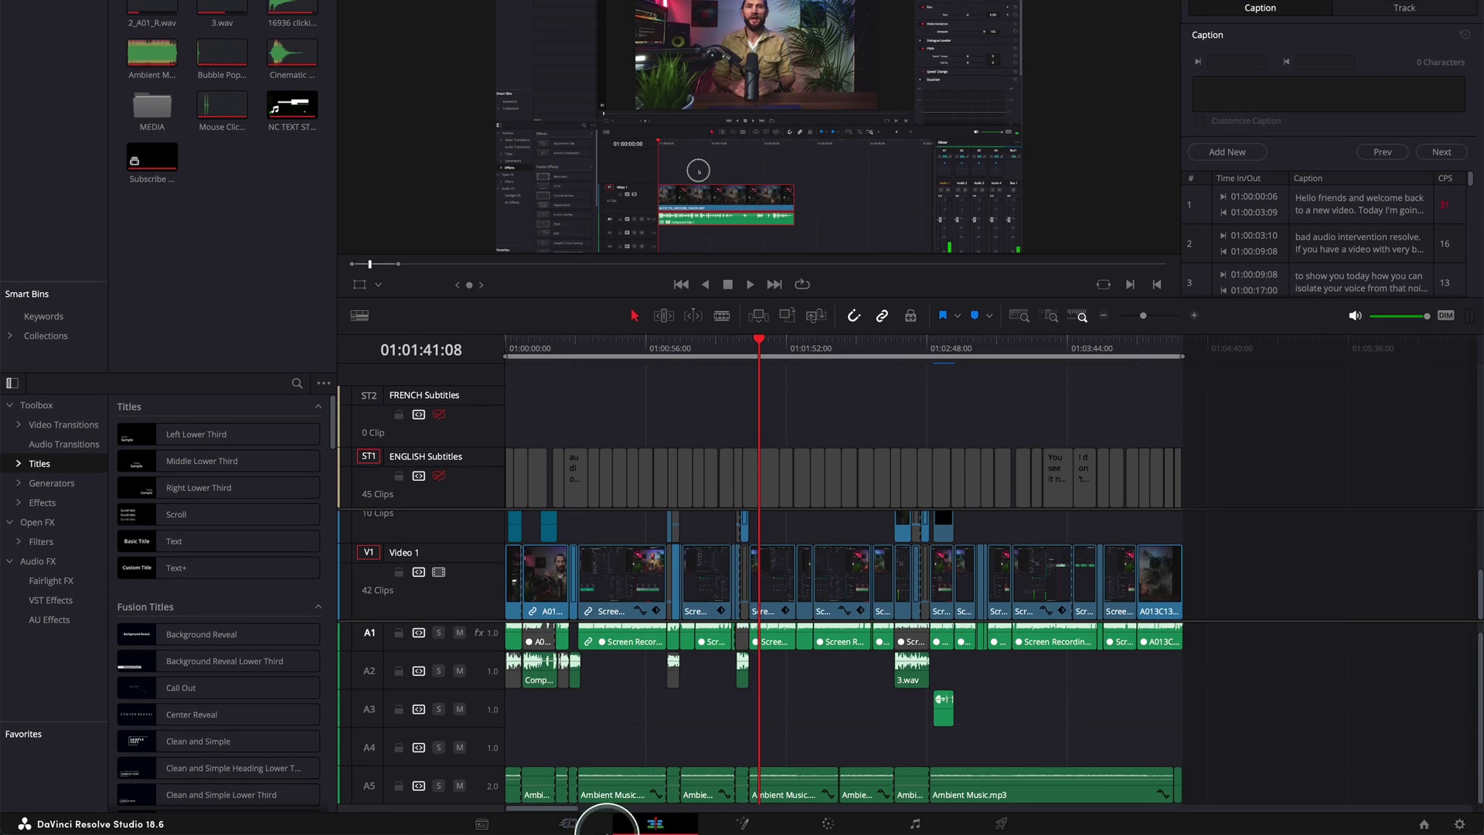
Import FRENCH Subtitles from Finder's SUBTITLES folder into the media pool and place it on the new subtitle track from the timeline's start
{"action": "mouse_move", "coordinate": [607, 830]}
{"action": "left_click", "coordinate": [622, 780]}
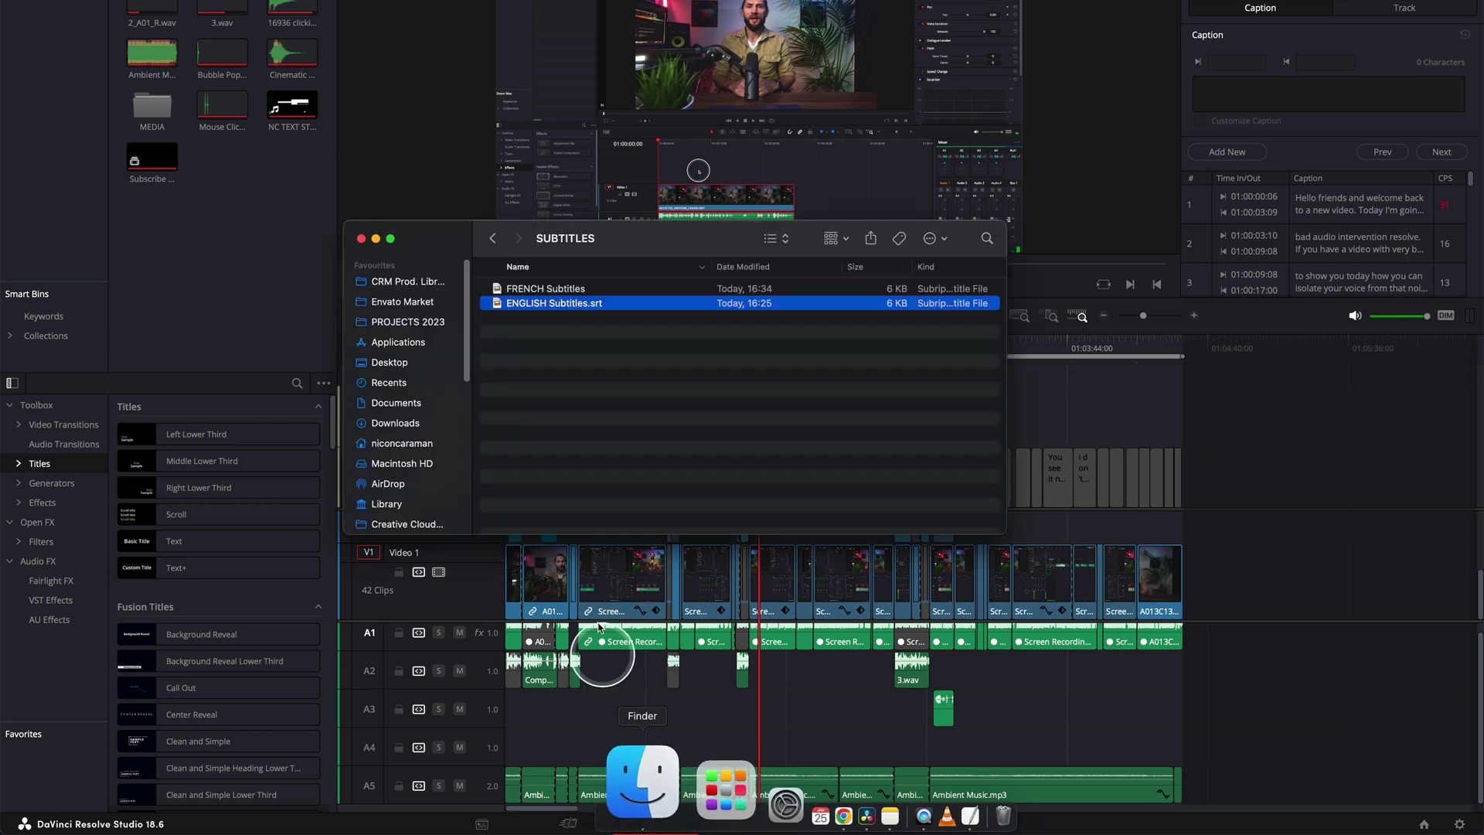
{"action": "left_click", "coordinate": [502, 302]}
{"action": "left_click", "coordinate": [522, 289]}
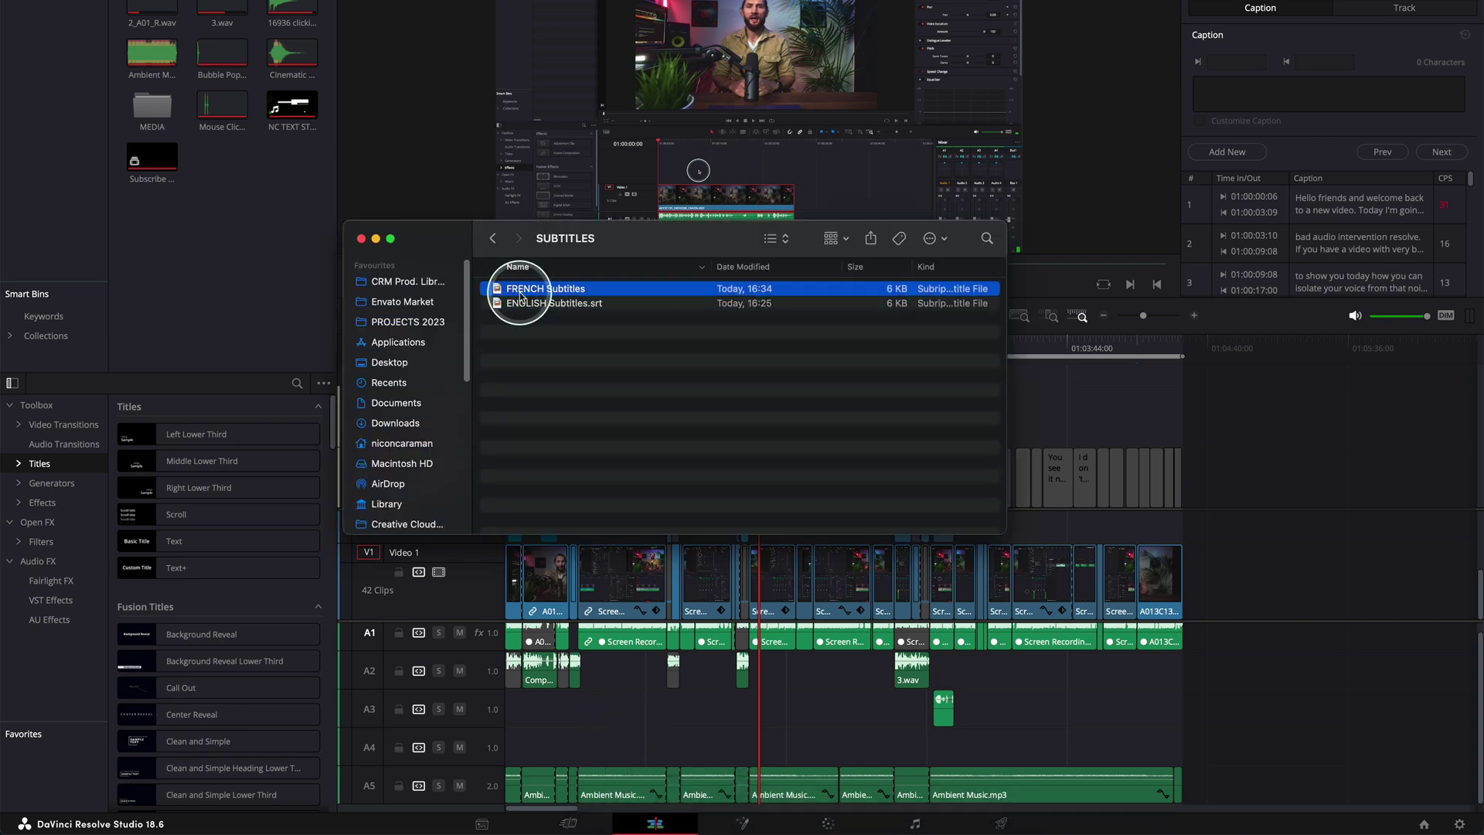
{"action": "left_click_drag", "start_coordinate": [523, 292], "coordinate": [217, 239]}
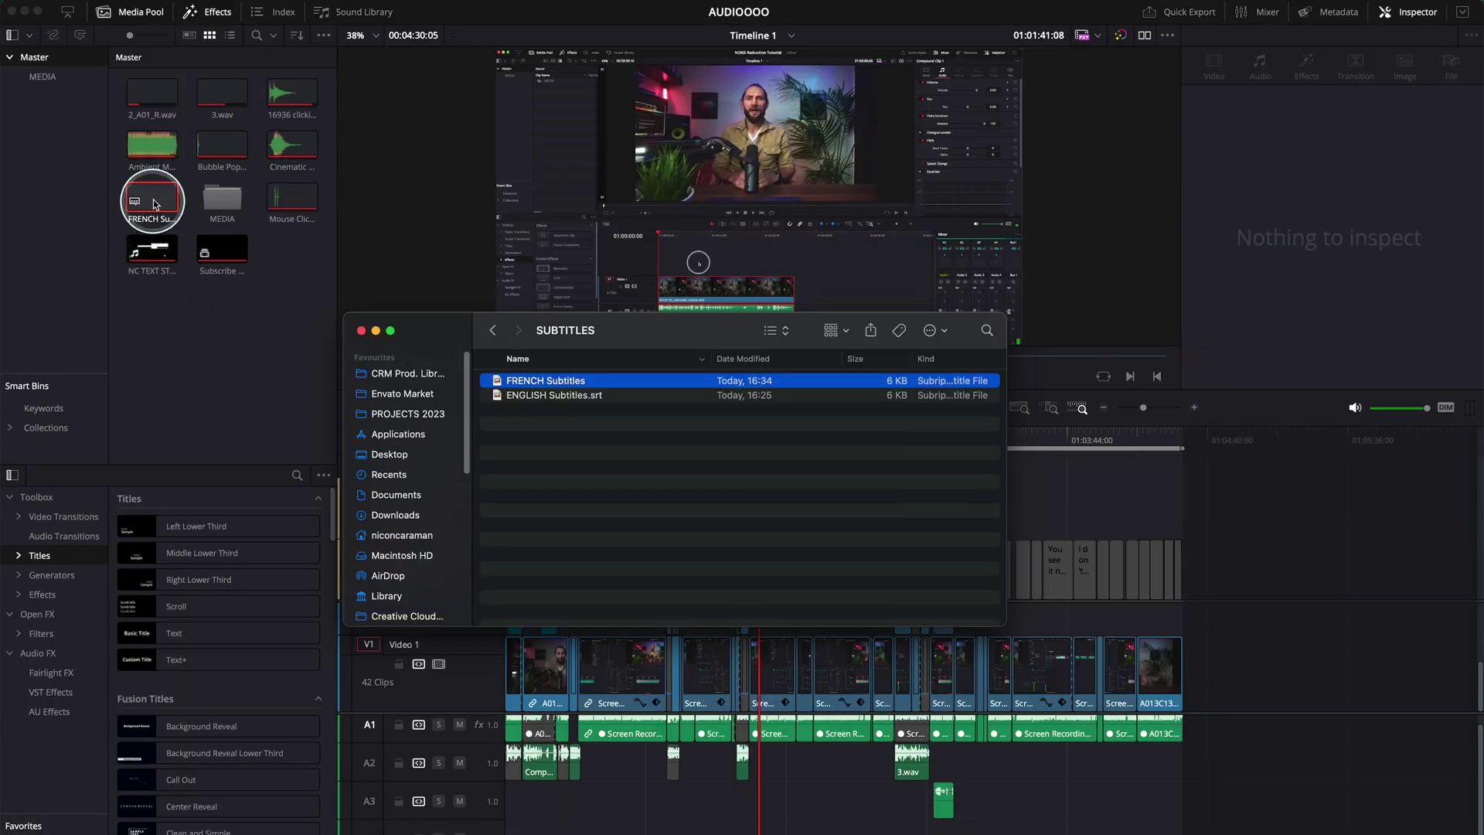
{"action": "left_click", "coordinate": [223, 274]}
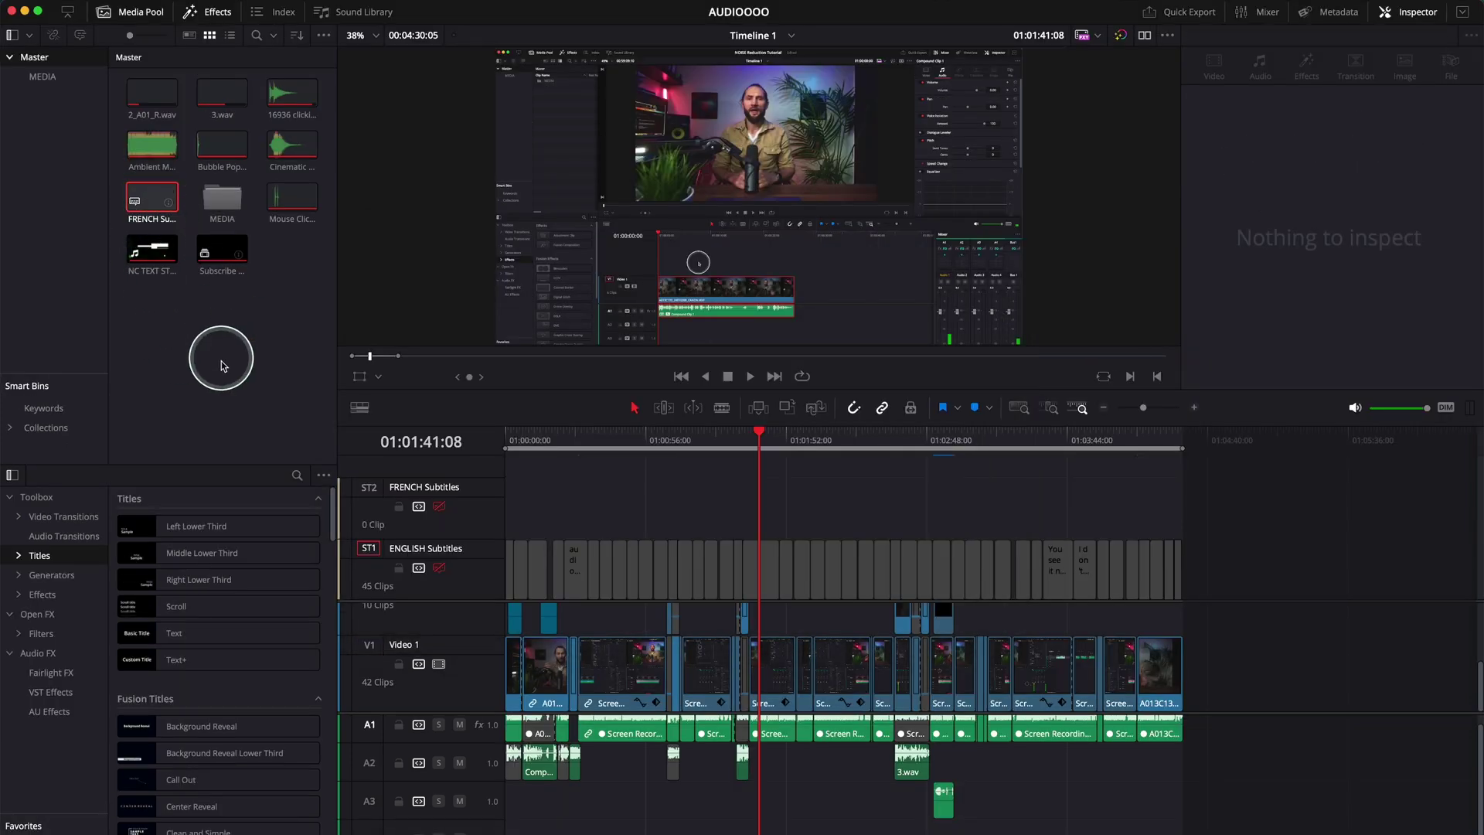
{"action": "left_click_drag", "start_coordinate": [155, 203], "coordinate": [506, 535]}
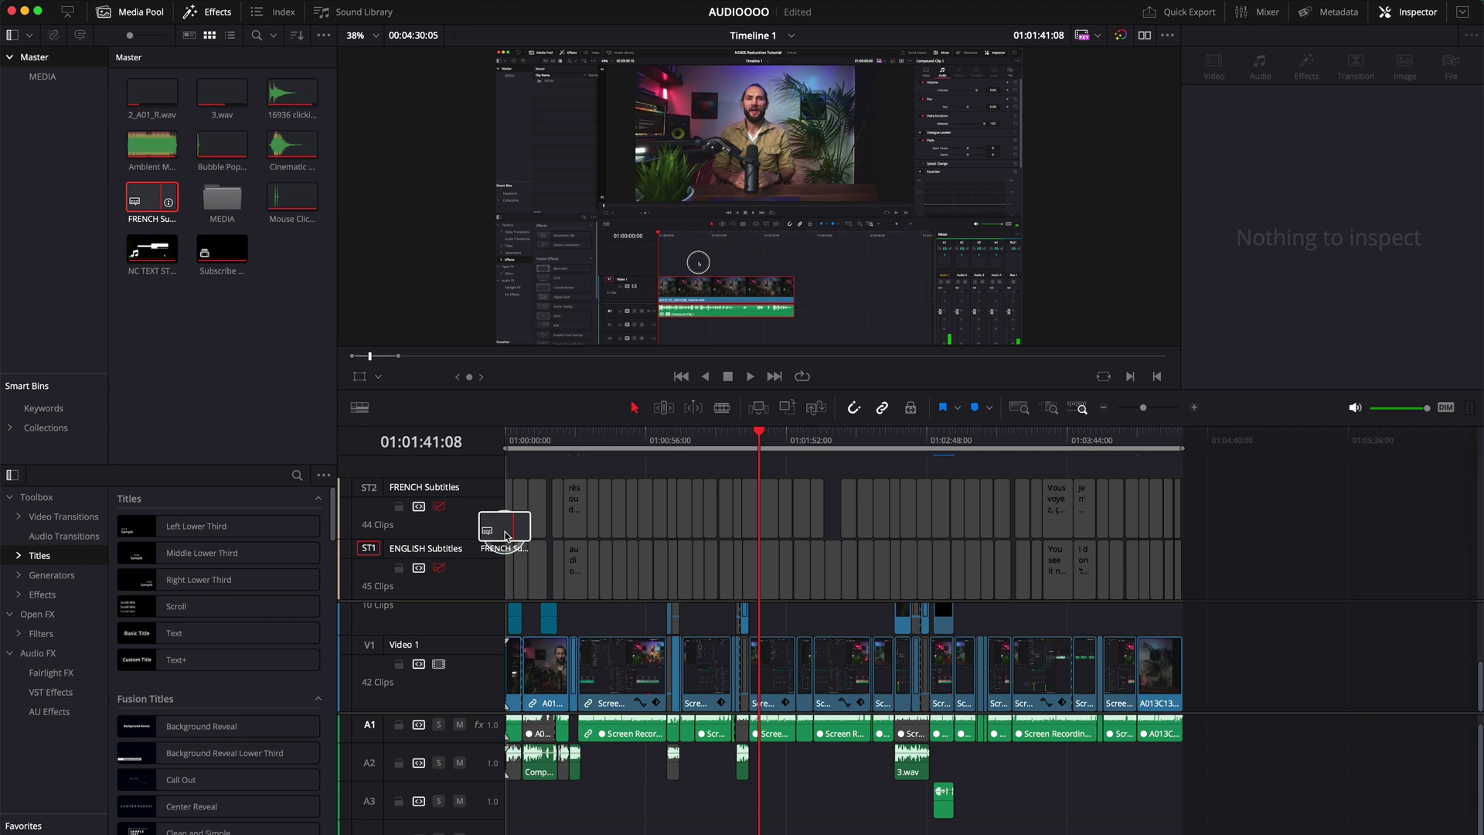
{"action": "left_click_drag", "start_coordinate": [505, 536], "coordinate": [507, 535]}
Fill the gap on the French track by extending the following subtitle back to 01:02:07:11 and splitting it at 01:02:14:04
{"action": "left_click_drag", "start_coordinate": [572, 442], "coordinate": [847, 456]}
{"action": "key", "text": "super+equal"}
{"action": "left_click", "coordinate": [1027, 517]}
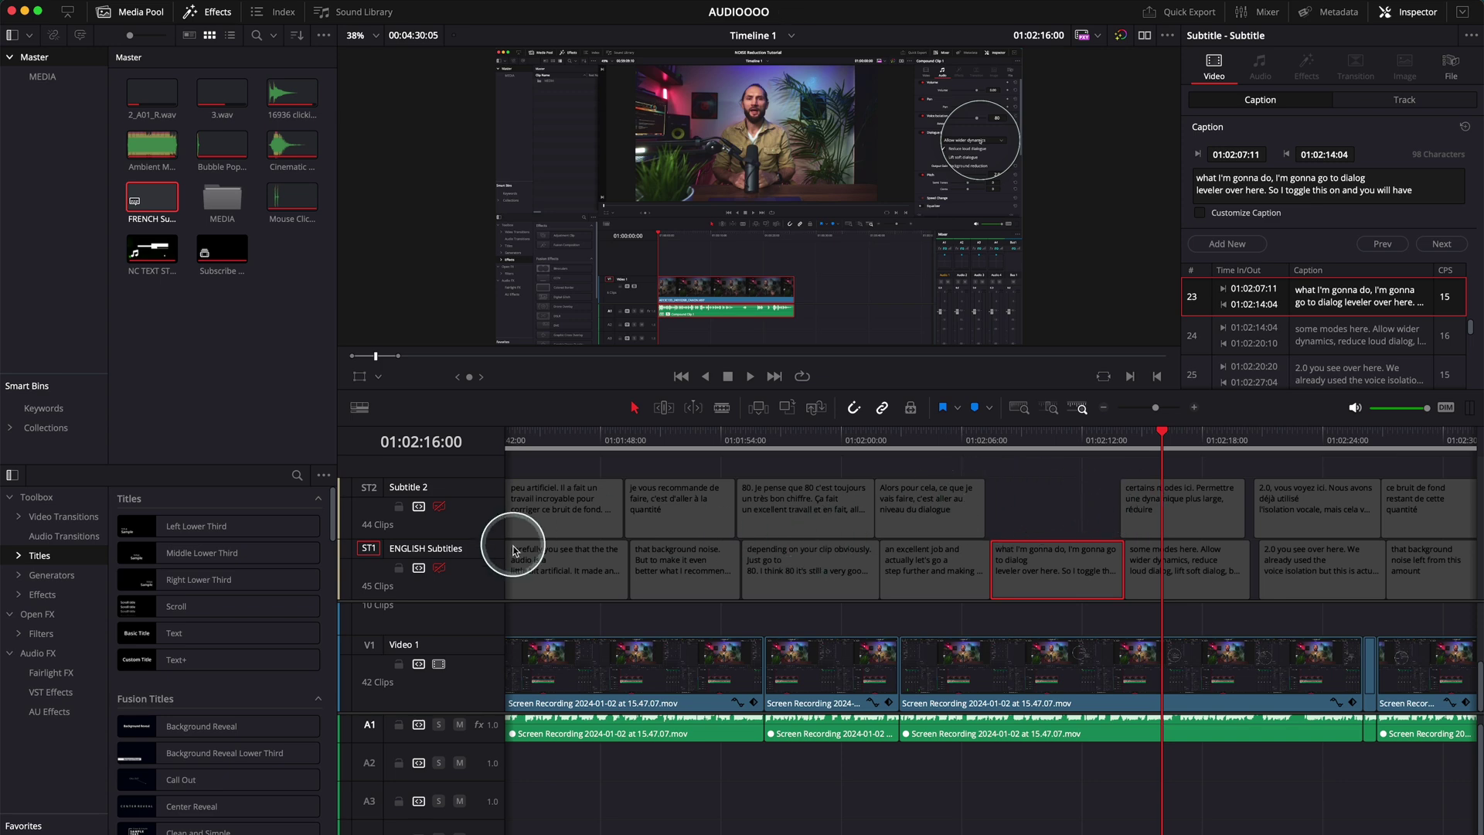
{"action": "key", "text": "super+minus"}
{"action": "left_click", "coordinate": [970, 514]}
{"action": "left_click_drag", "start_coordinate": [971, 514], "coordinate": [904, 514]}
{"action": "key", "text": "b"}
{"action": "left_click", "coordinate": [972, 513]}
{"action": "key", "text": "a"}
Clear the caption text of the French subtitle between 01:02:07:11 and 01:02:14:04
{"action": "left_click", "coordinate": [939, 501]}
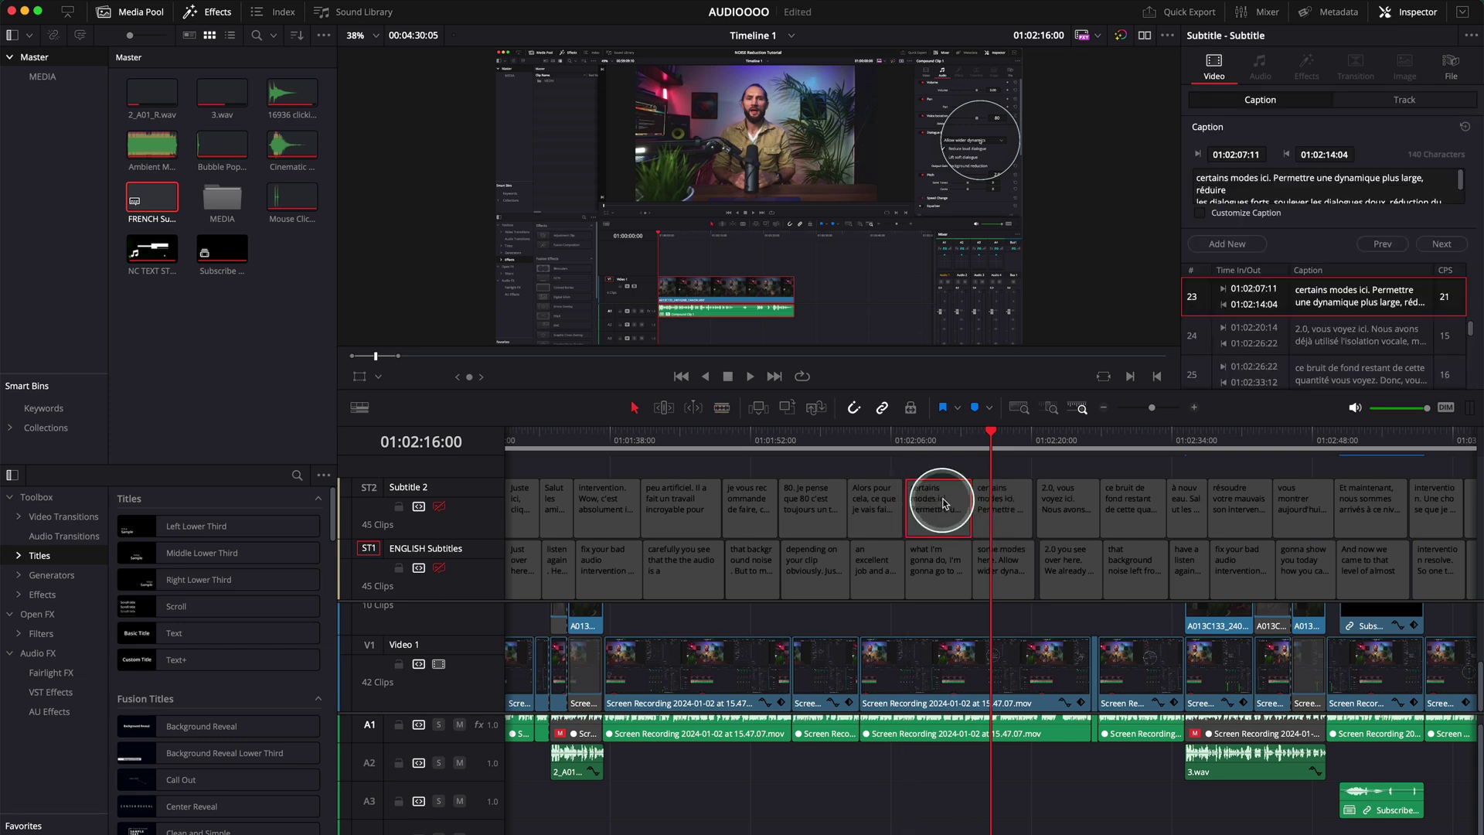
{"action": "key", "text": "ctrl+a"}
{"action": "key", "text": "BackSpace"}
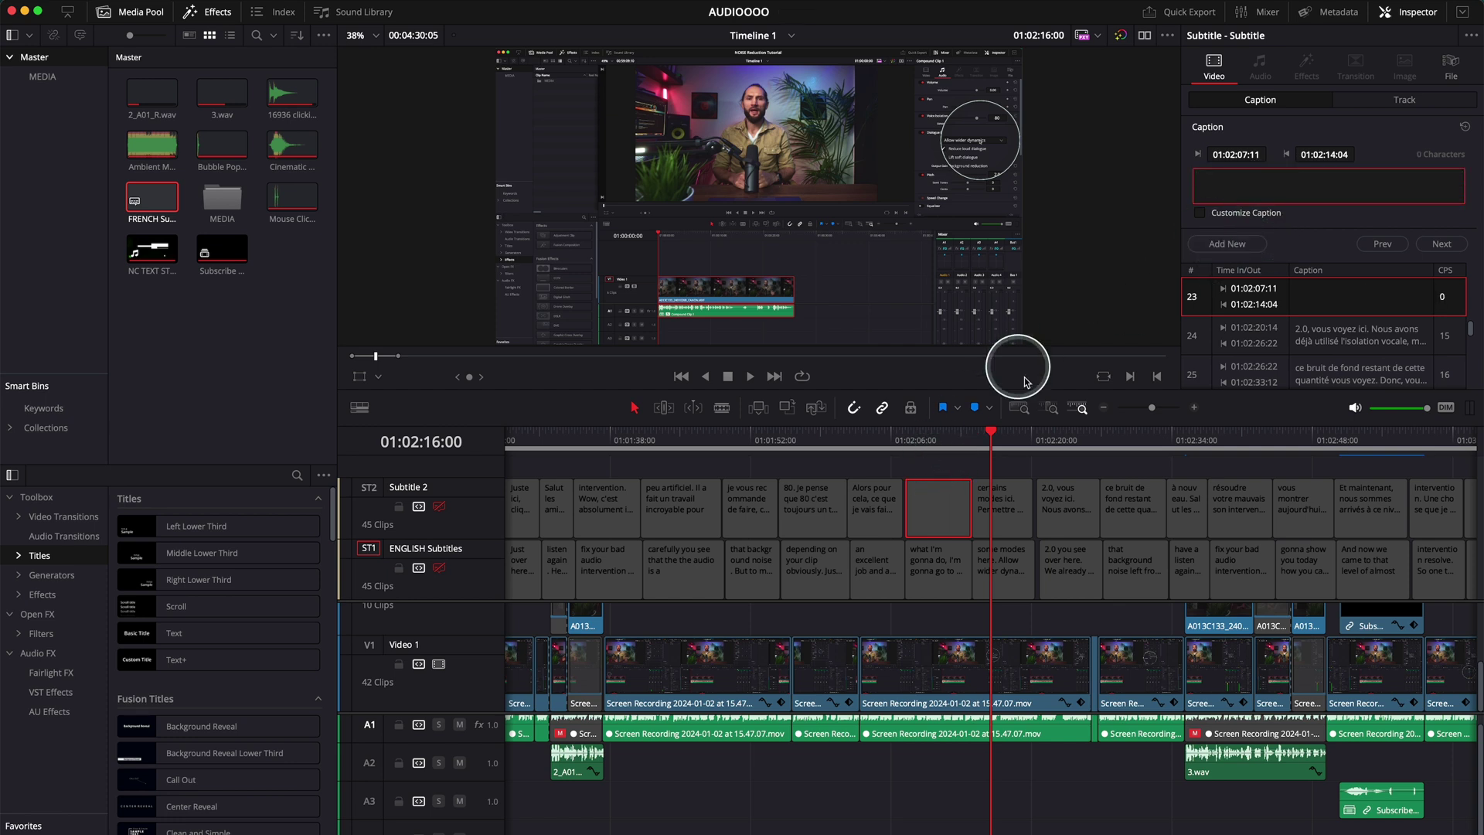
Copy the matching English caption and send it to ChatGPT in Chrome with the request "translate to french"
{"action": "left_click", "coordinate": [940, 565]}
{"action": "key", "text": "ctrl+a"}
{"action": "key", "text": "super+c"}
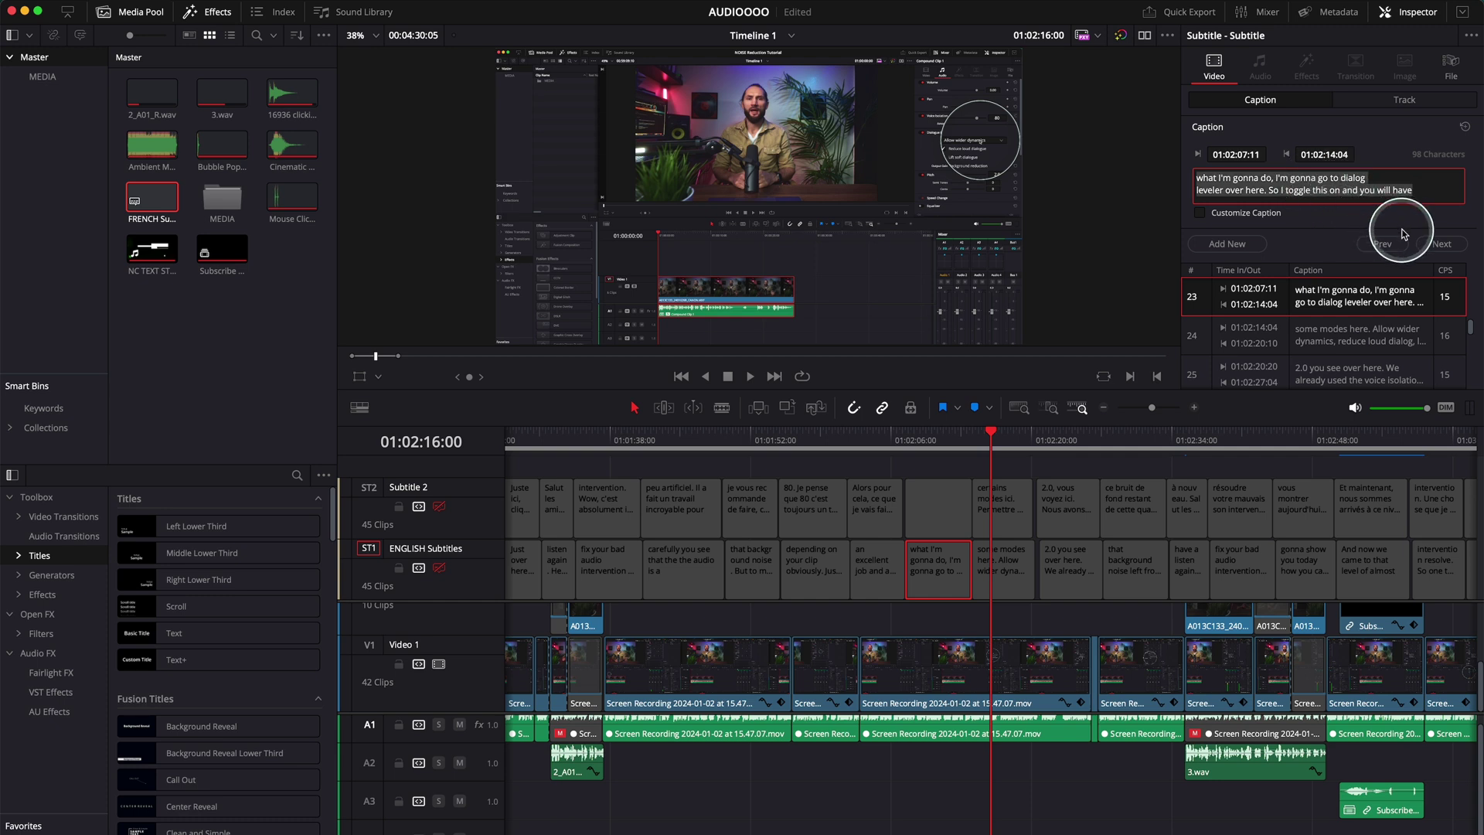
{"action": "left_click", "coordinate": [939, 501]}
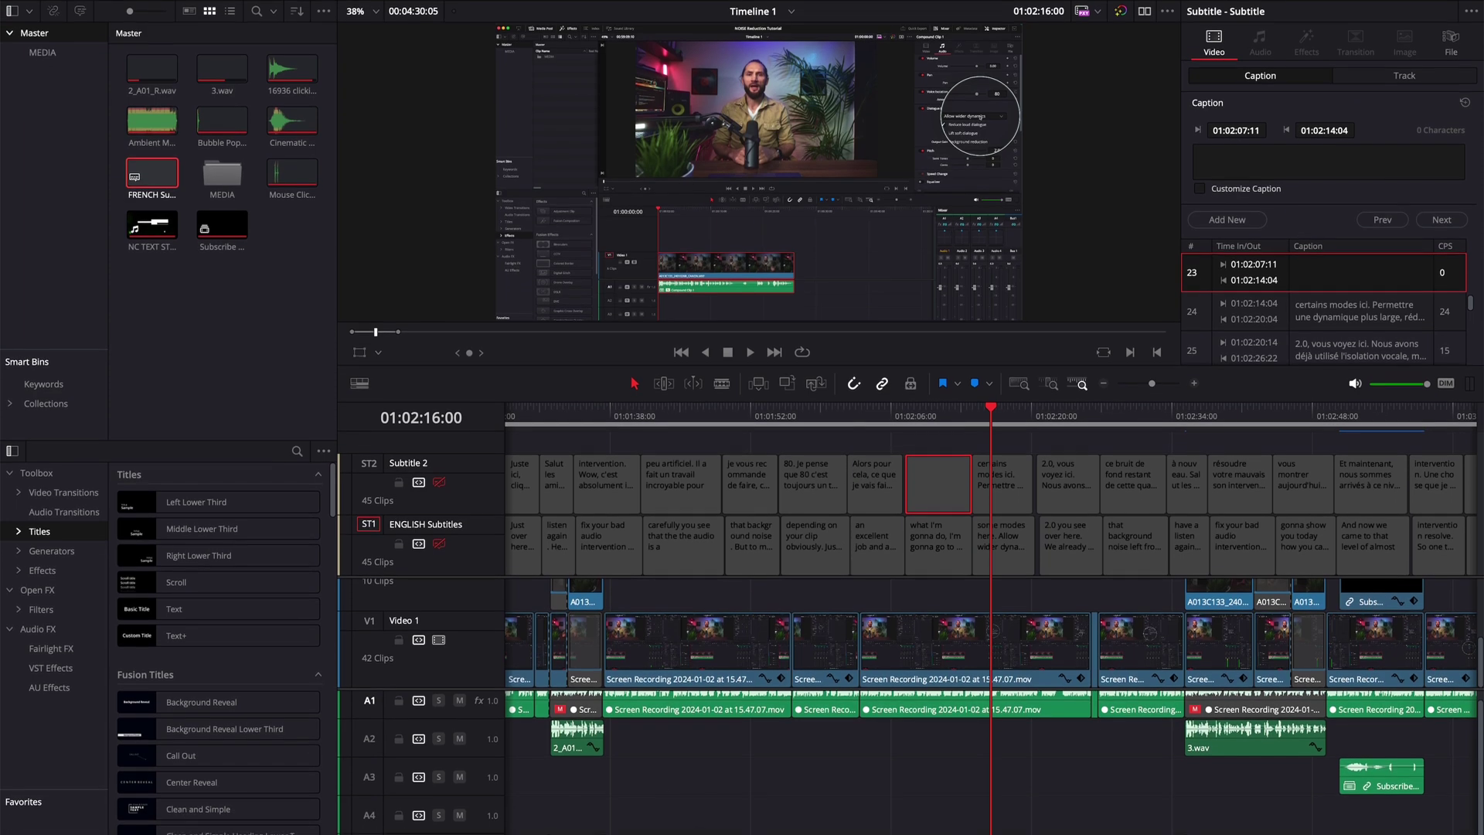
{"action": "left_click", "coordinate": [712, 809]}
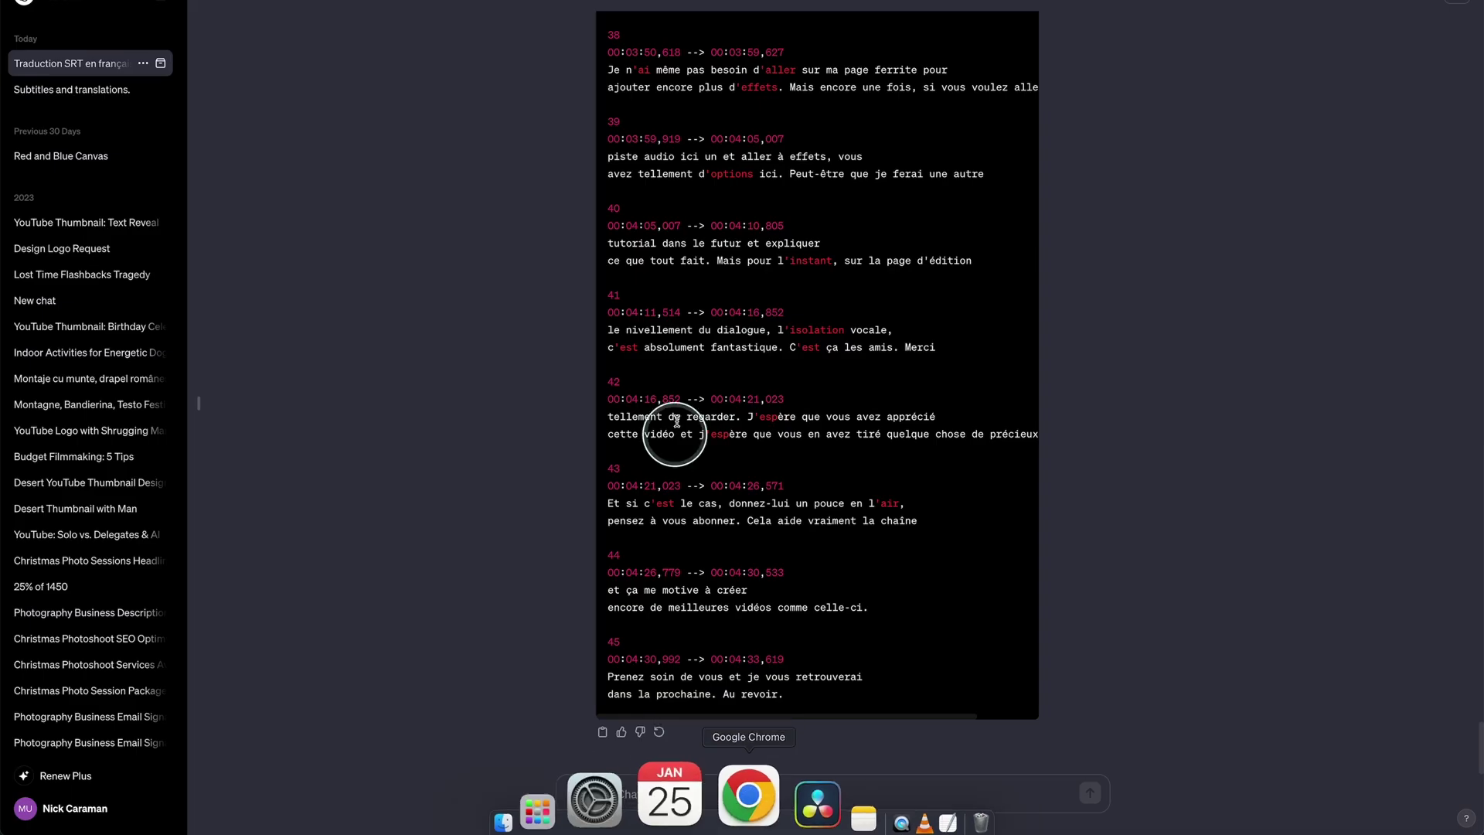
{"action": "left_click", "coordinate": [673, 785]}
{"action": "key", "text": "super+v"}
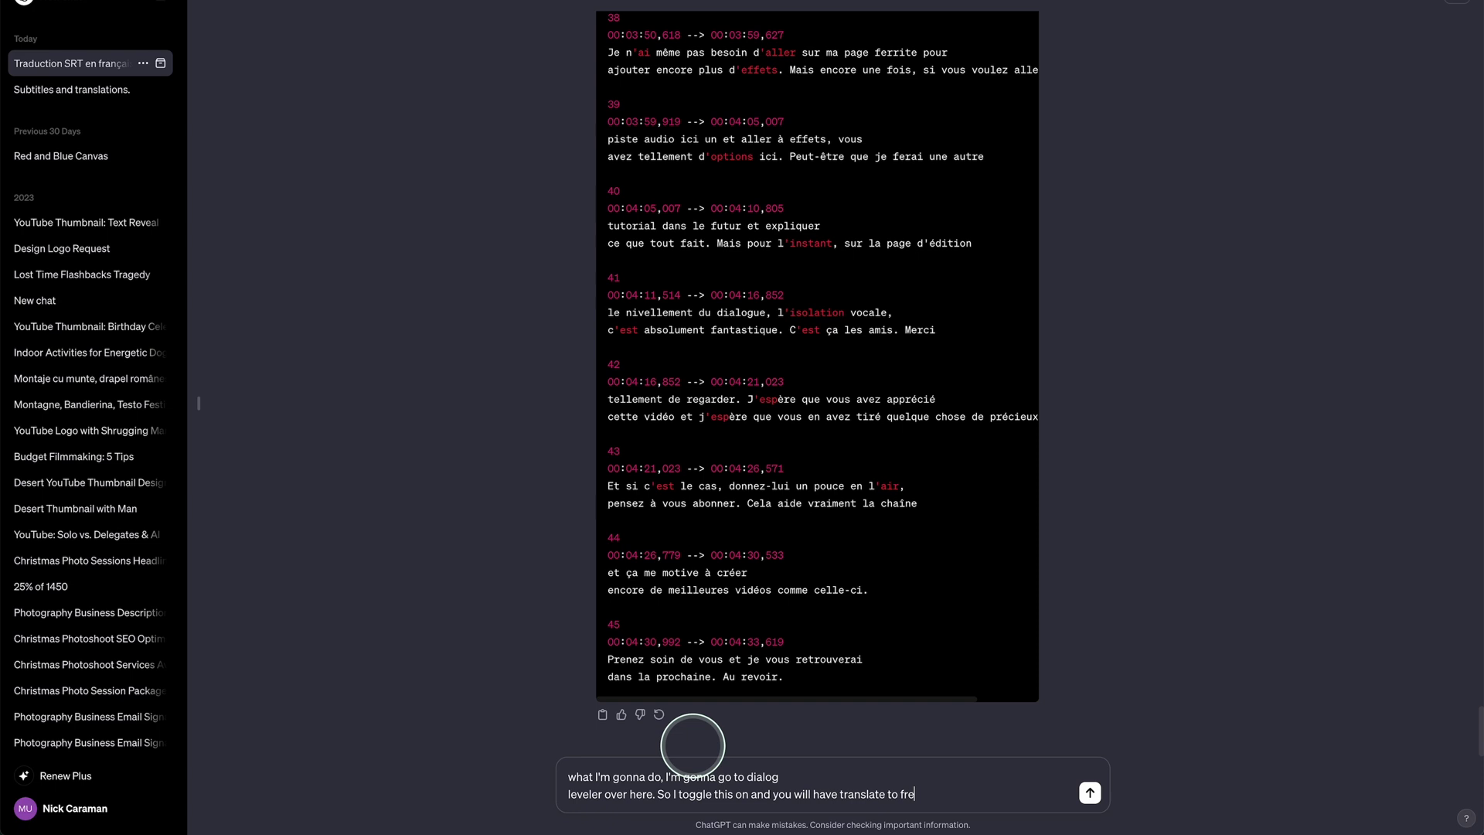
{"action": "key", "text": "Return"}
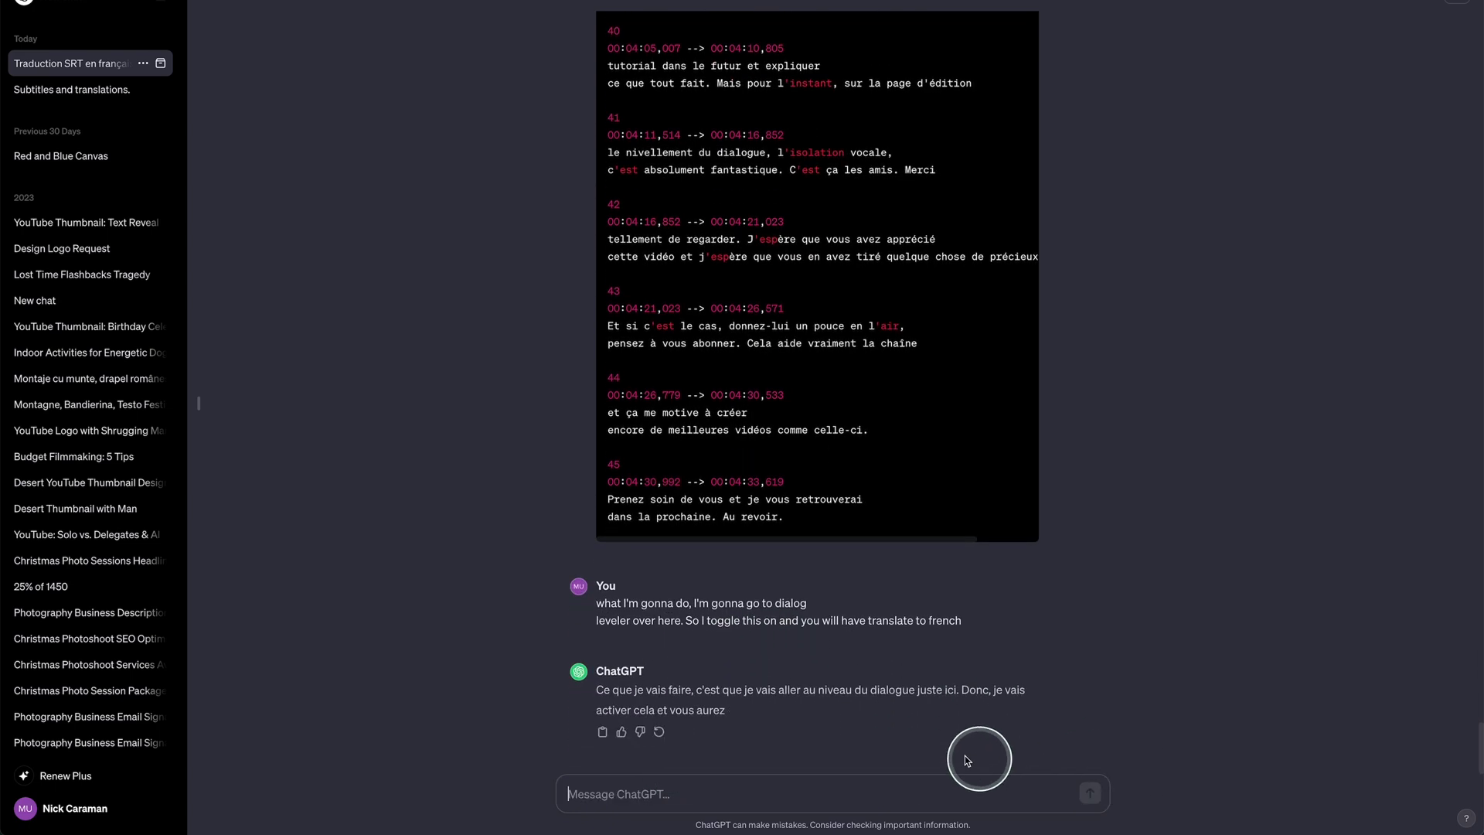
Copy ChatGPT's French sentence and paste it into the empty caption of subtitle 23 in DaVinci Resolve
{"action": "left_click", "coordinate": [604, 730]}
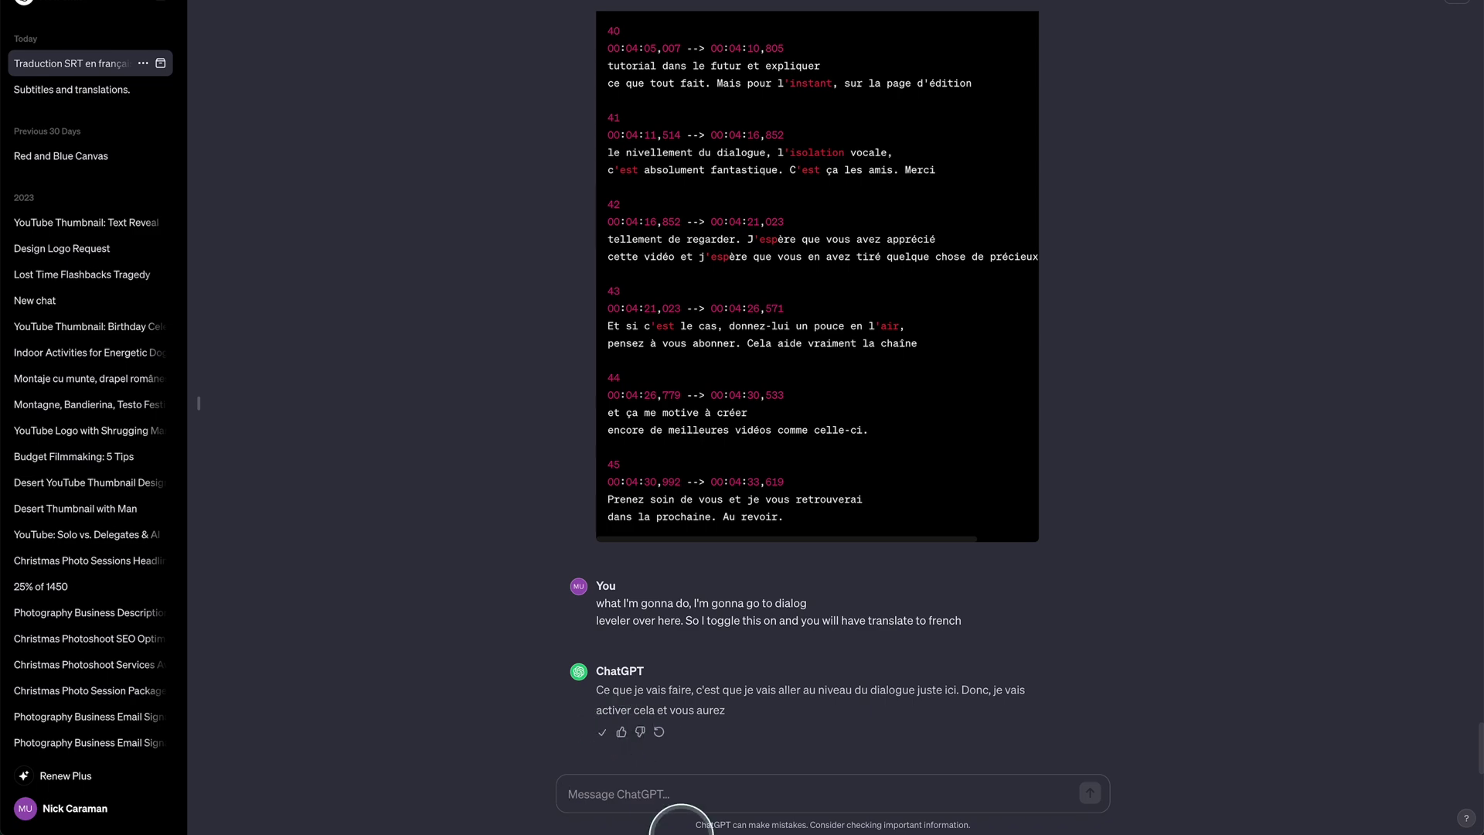
{"action": "left_click", "coordinate": [623, 821]}
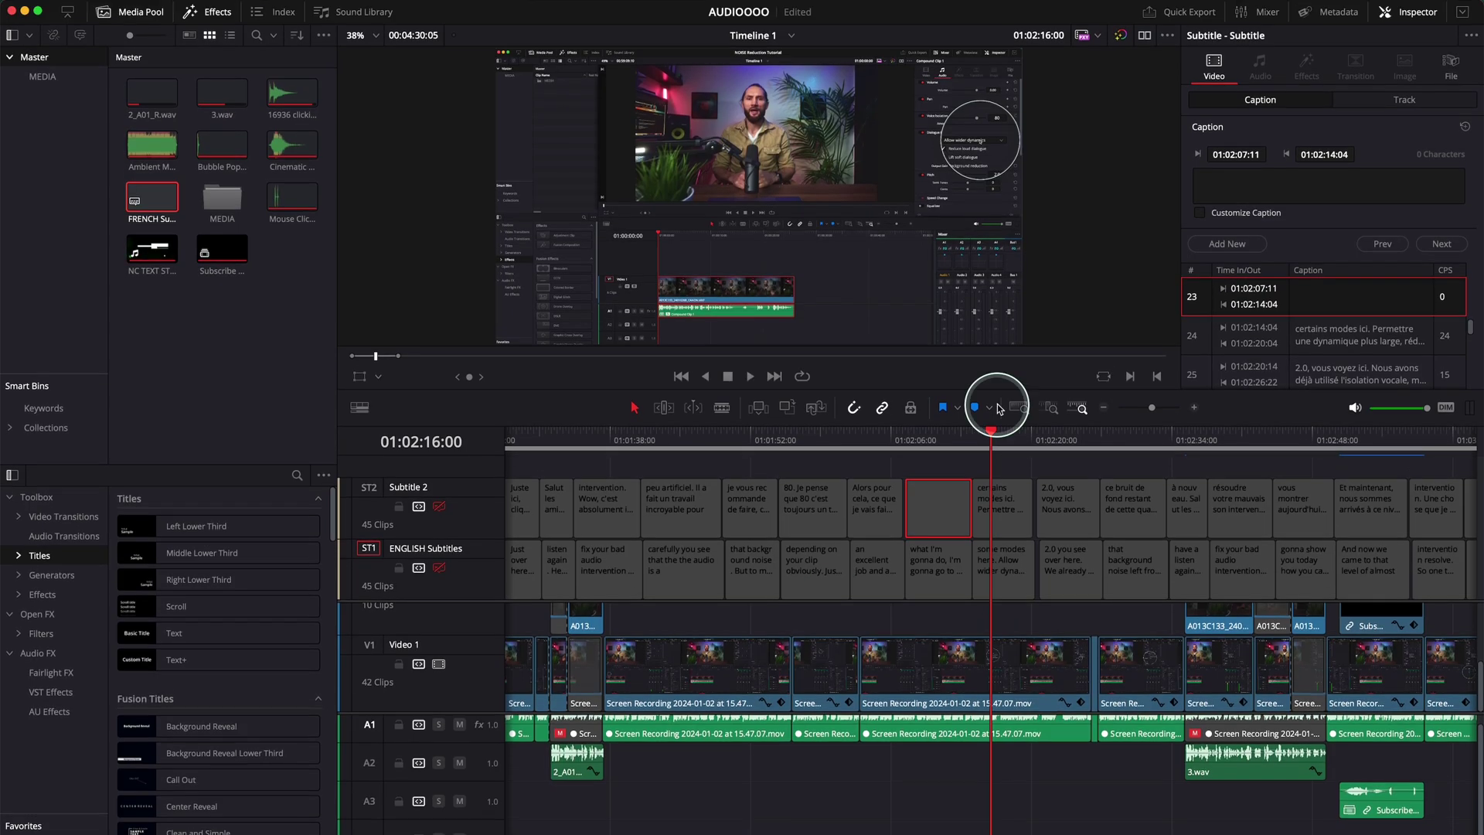
{"action": "left_click", "coordinate": [931, 438]}
{"action": "left_click", "coordinate": [1230, 187]}
{"action": "key", "text": "super+v"}
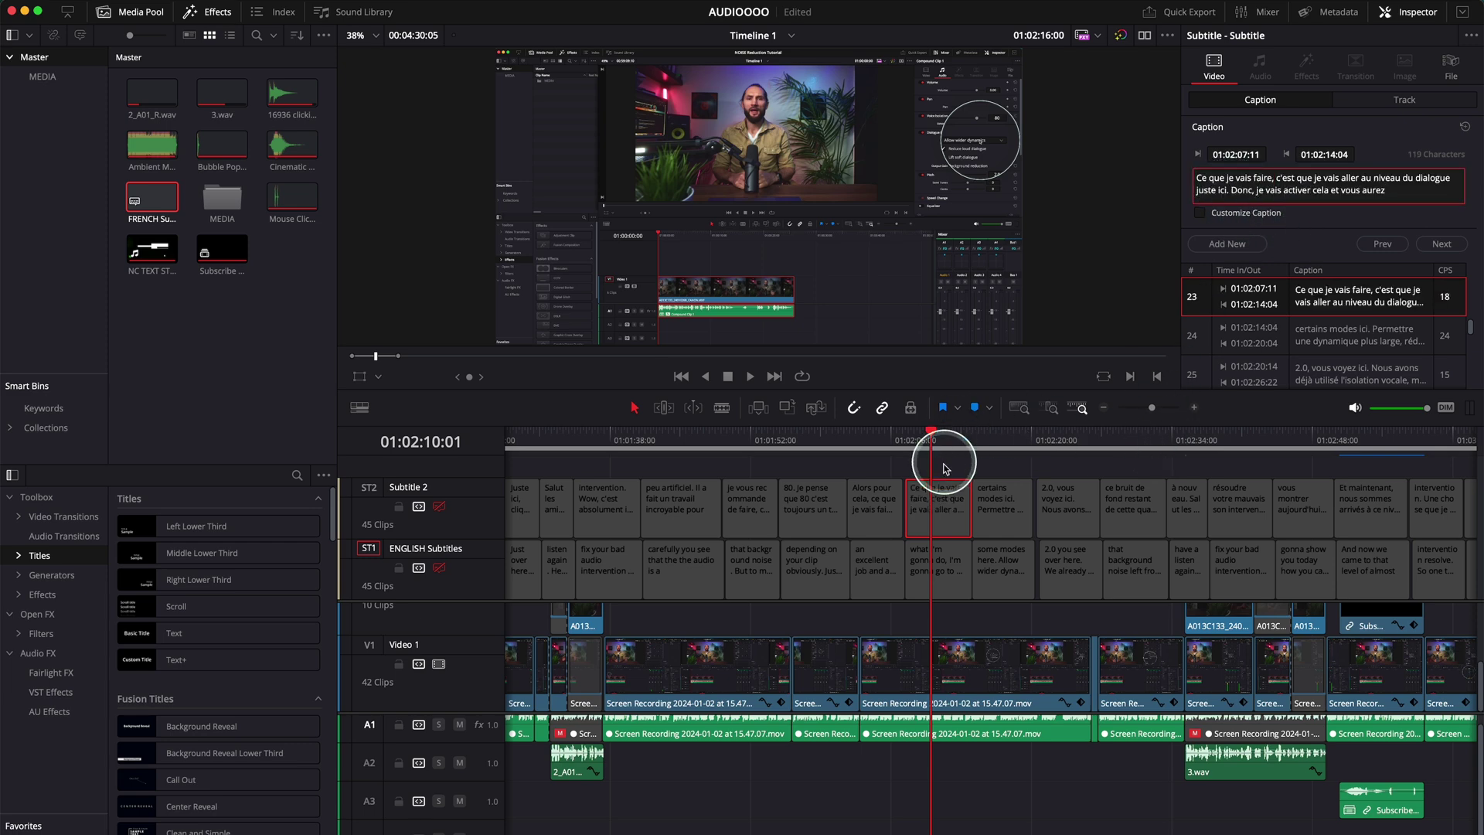
Move the playhead to the filled-in subtitle's start at 01:02:07:11 and enable the French subtitle track
{"action": "left_click", "coordinate": [906, 450]}
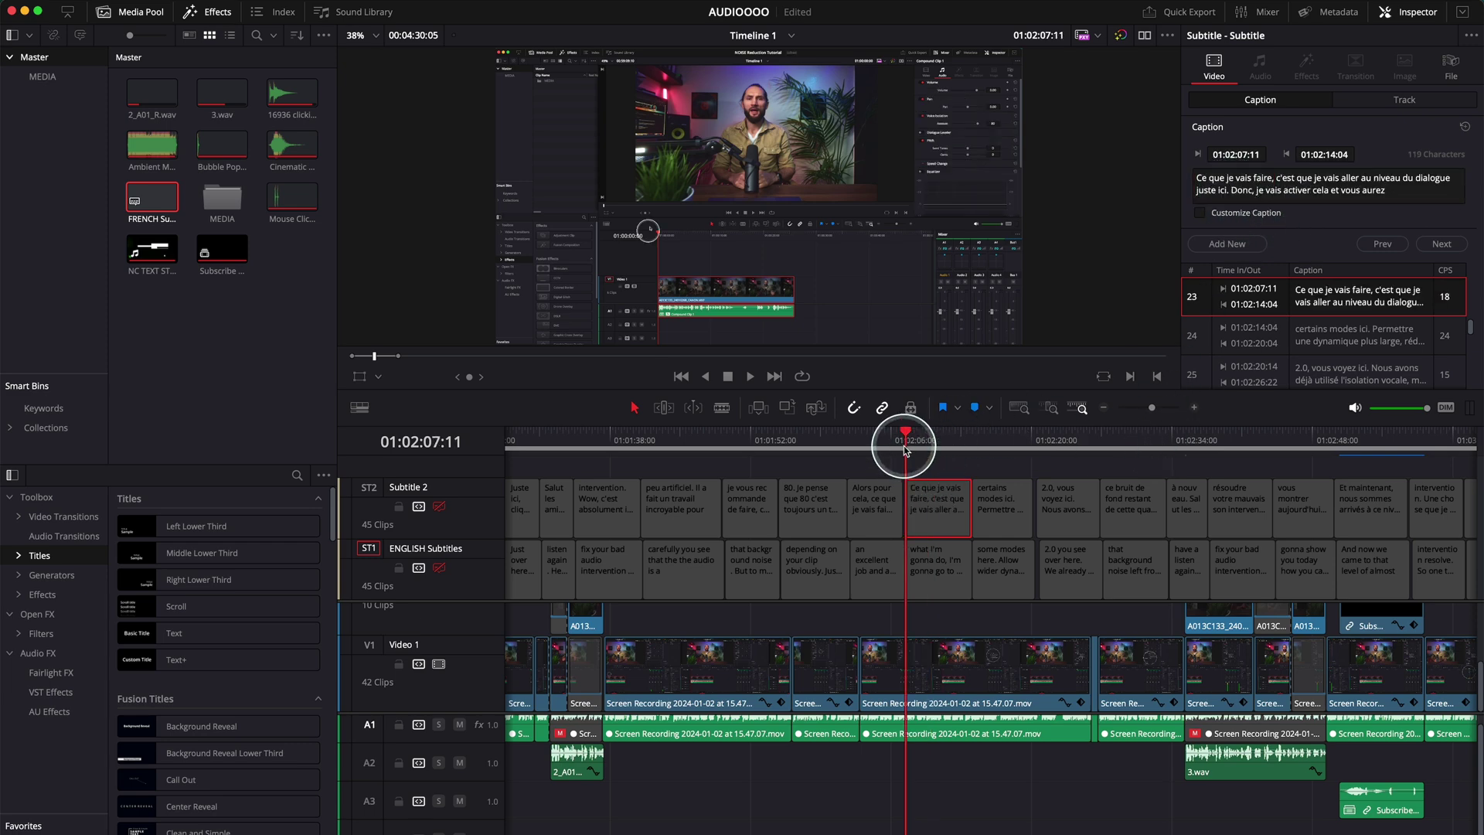
{"action": "key", "text": "shift+z"}
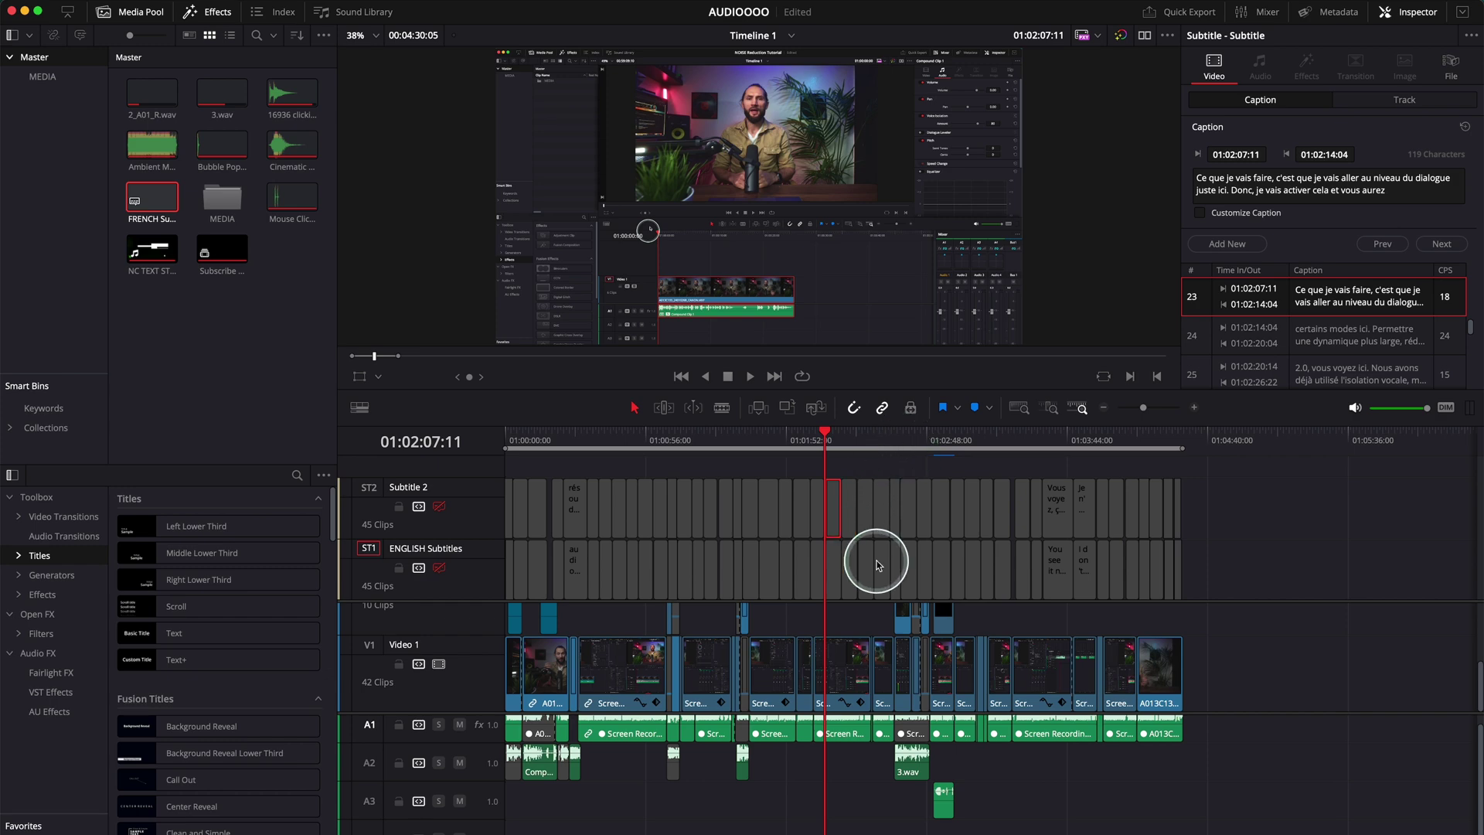
{"action": "key", "text": "super+minus"}
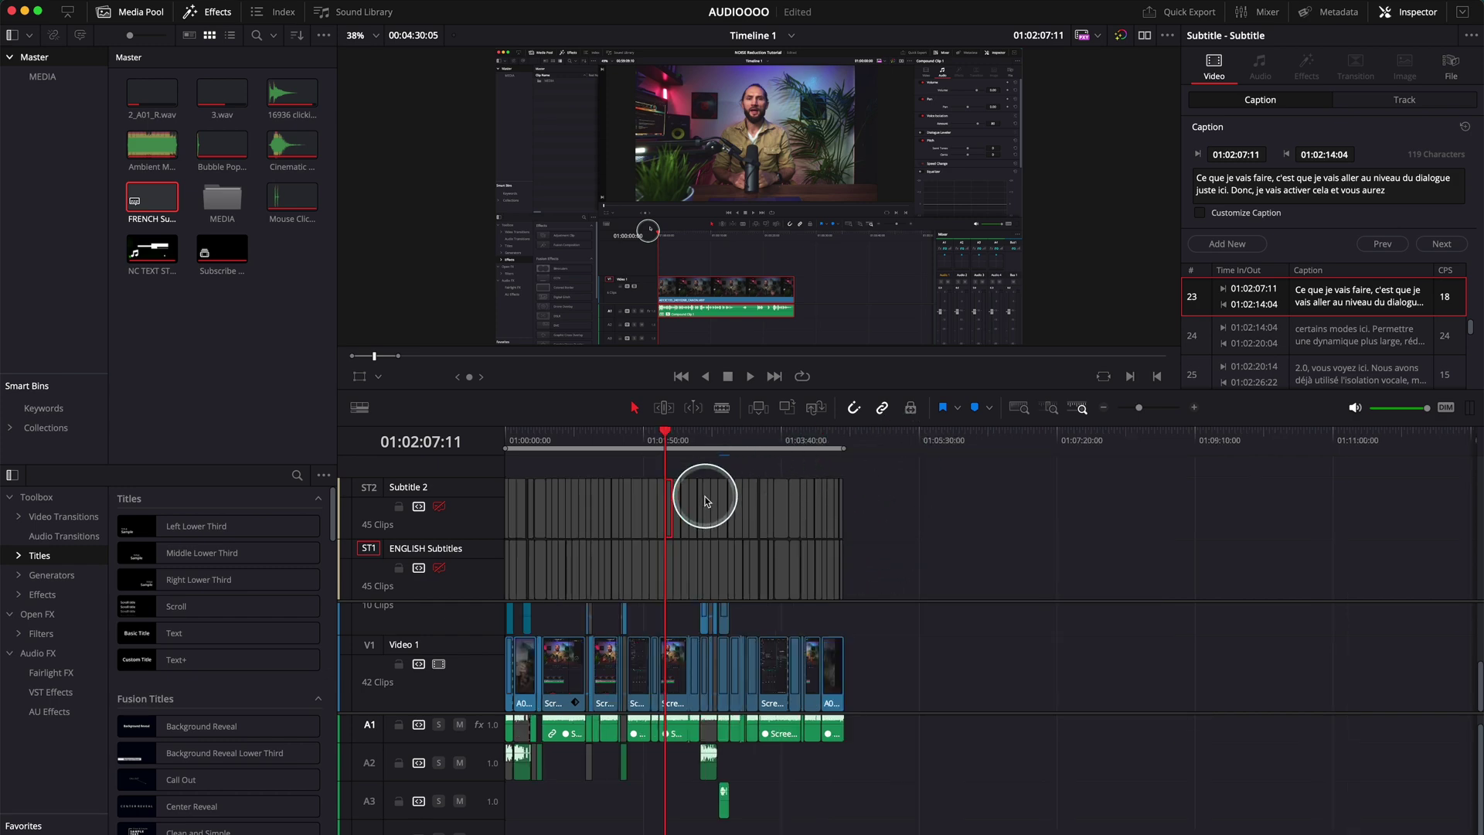
{"action": "key", "text": "super+equal"}
{"action": "key", "text": "super+equal"}
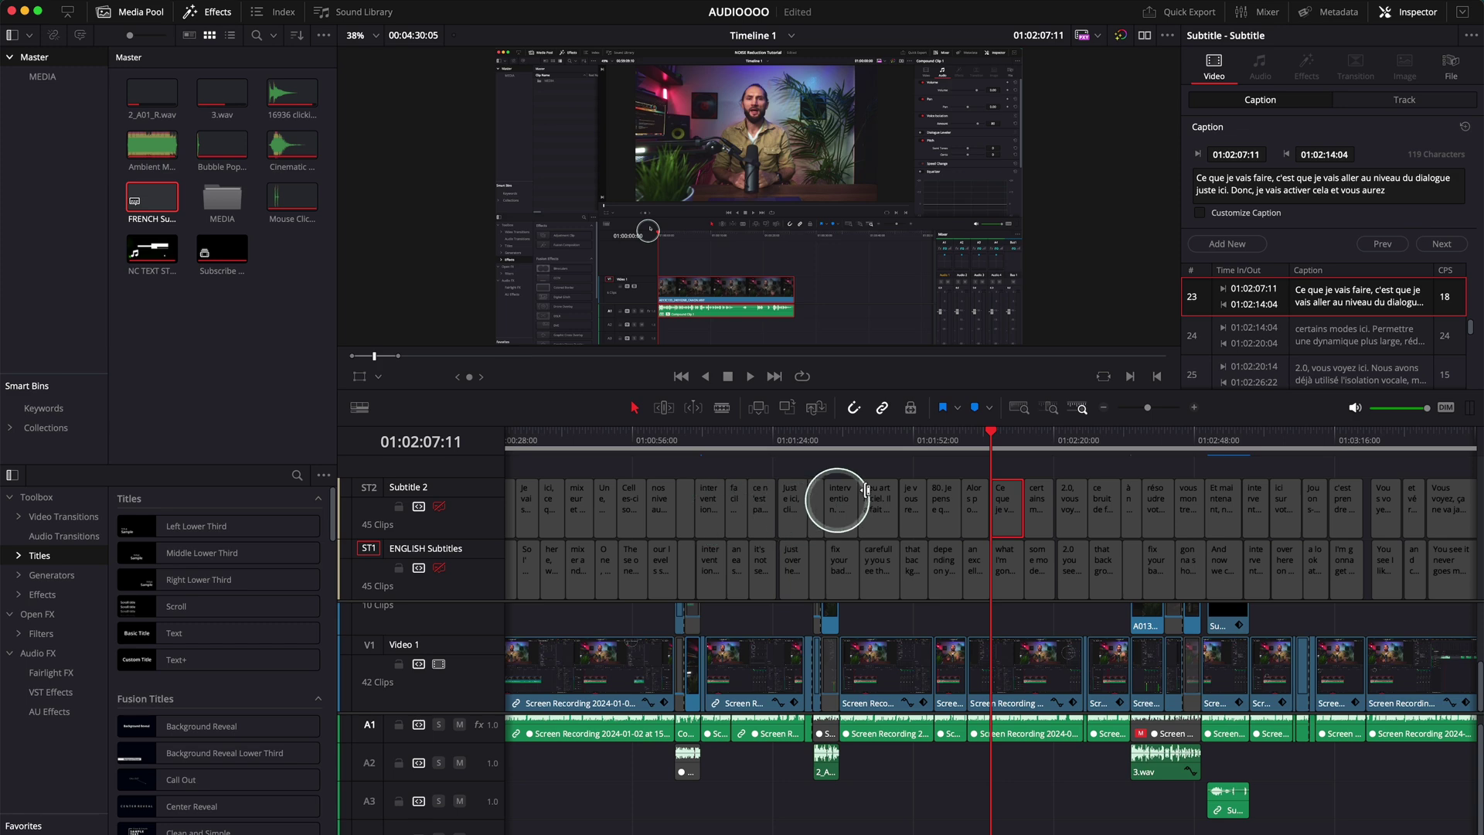
{"action": "left_click", "coordinate": [440, 506]}
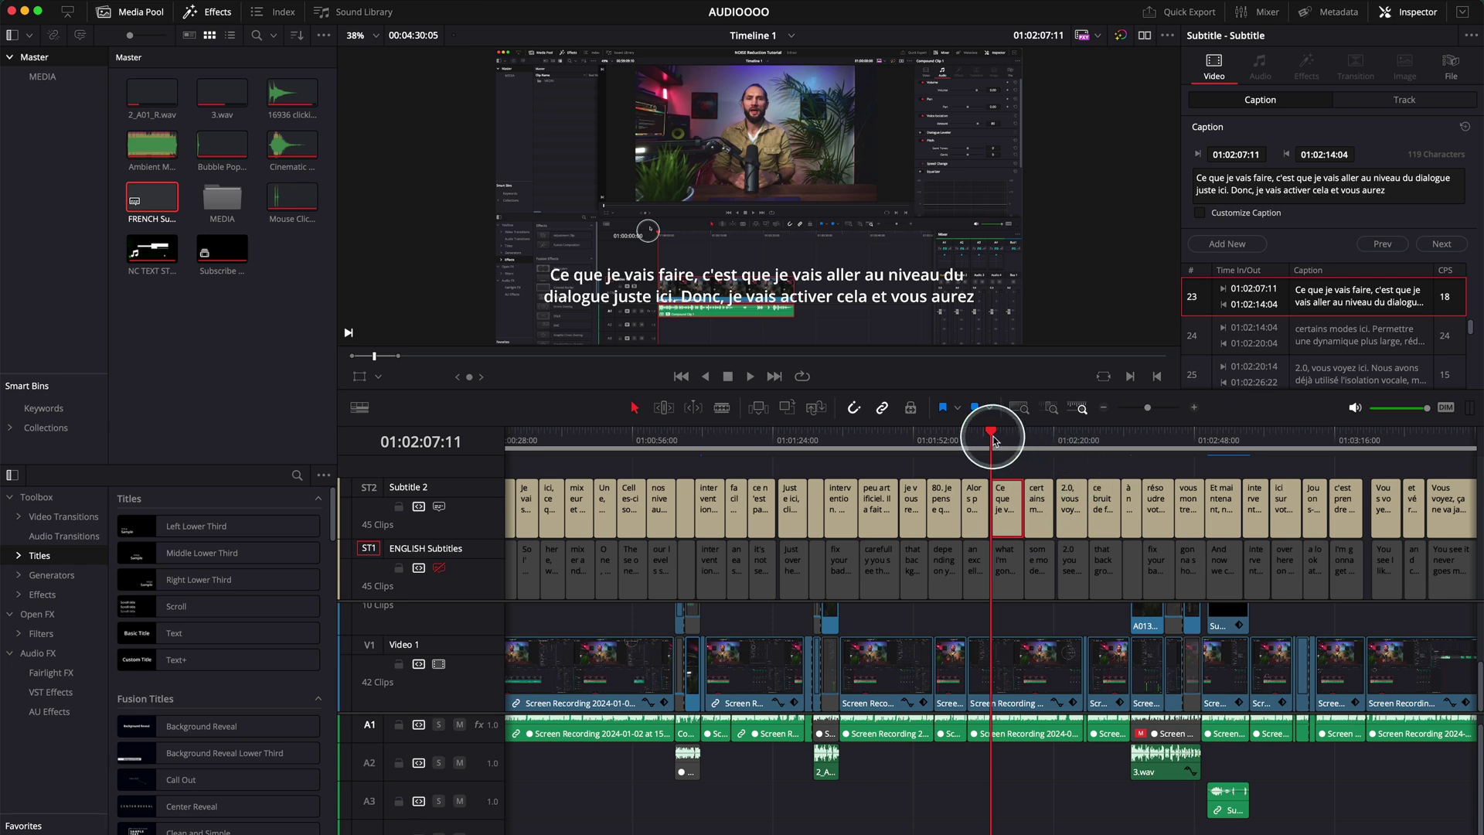
Check the French subtitles in the viewer at the timeline's start and at the filled-in subtitle
{"action": "scroll", "coordinate": [993, 441], "scroll_direction": "down", "scroll_amount": 2}
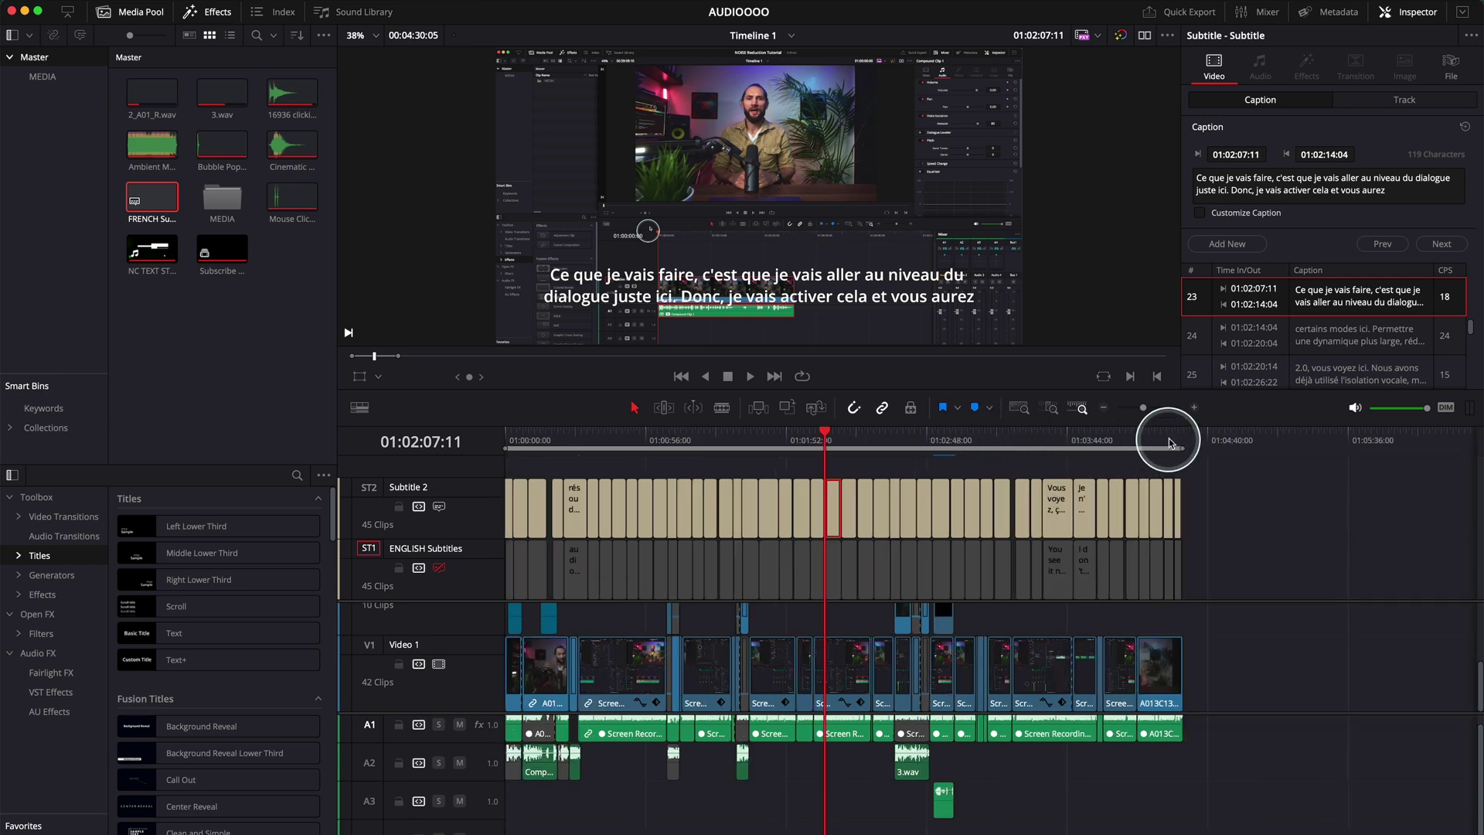
{"action": "left_click", "coordinate": [1091, 438]}
{"action": "left_click_drag", "start_coordinate": [1092, 438], "coordinate": [502, 433]}
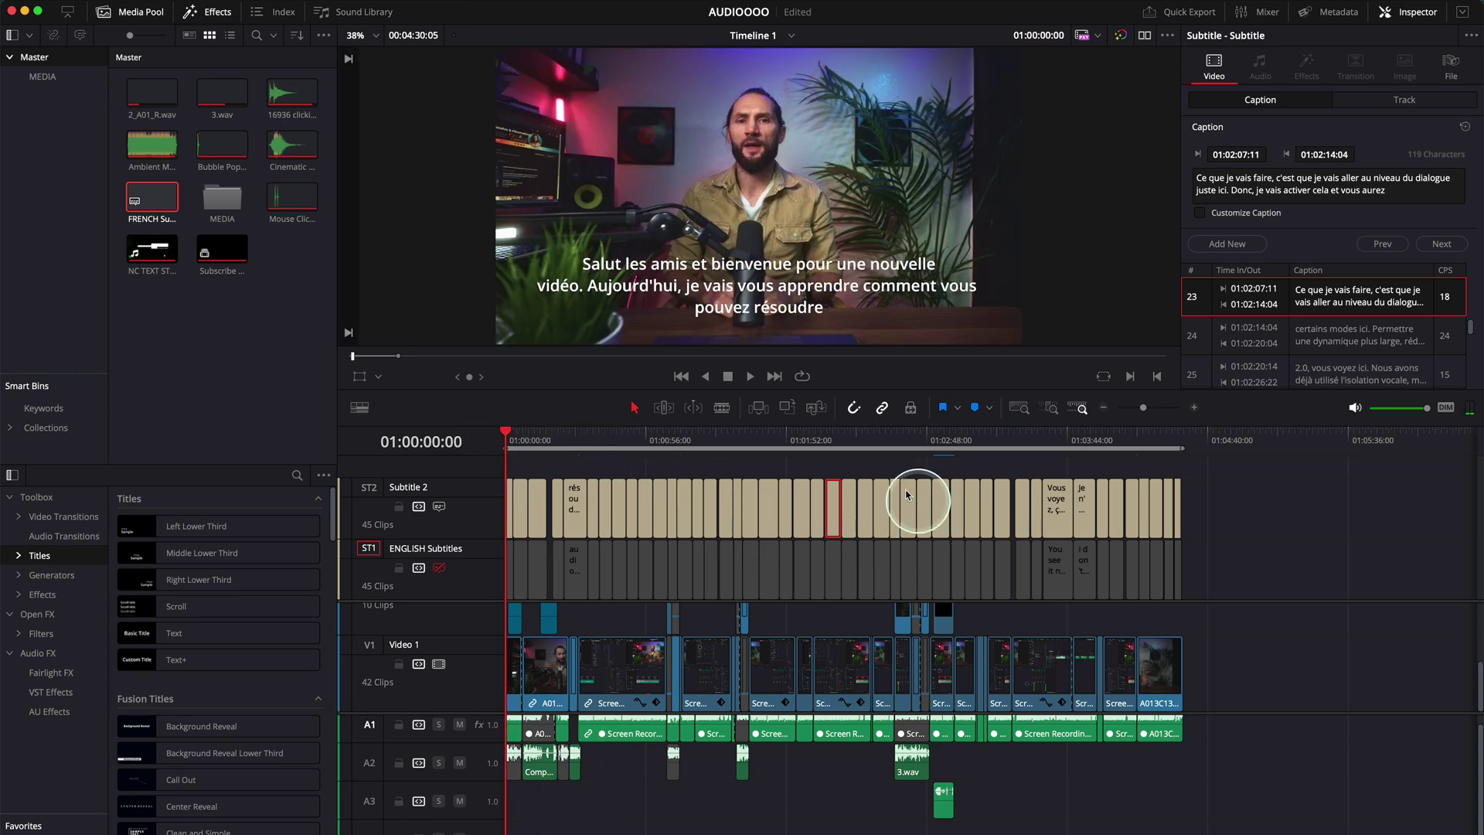
{"action": "left_click", "coordinate": [838, 437]}
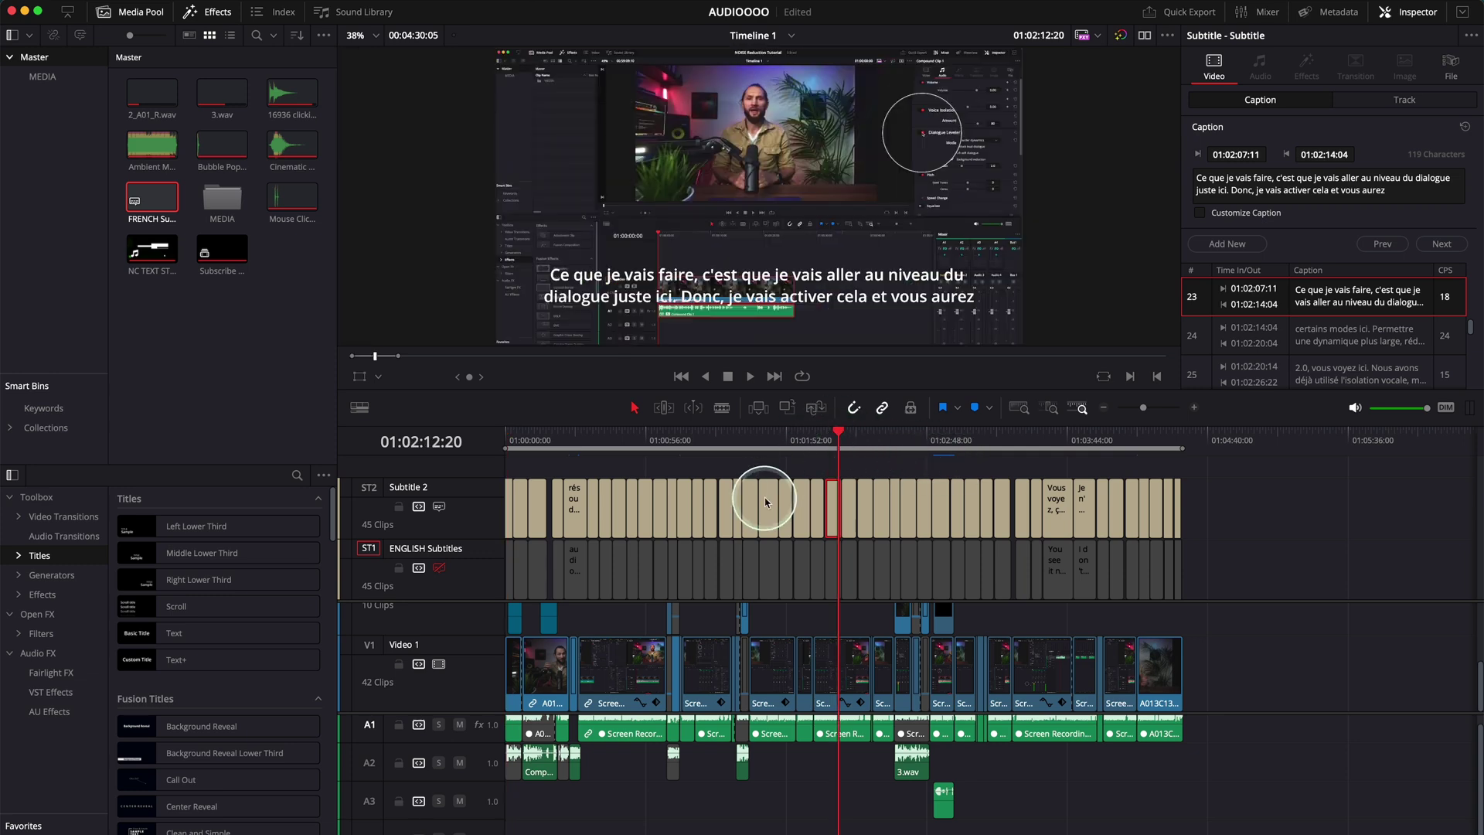